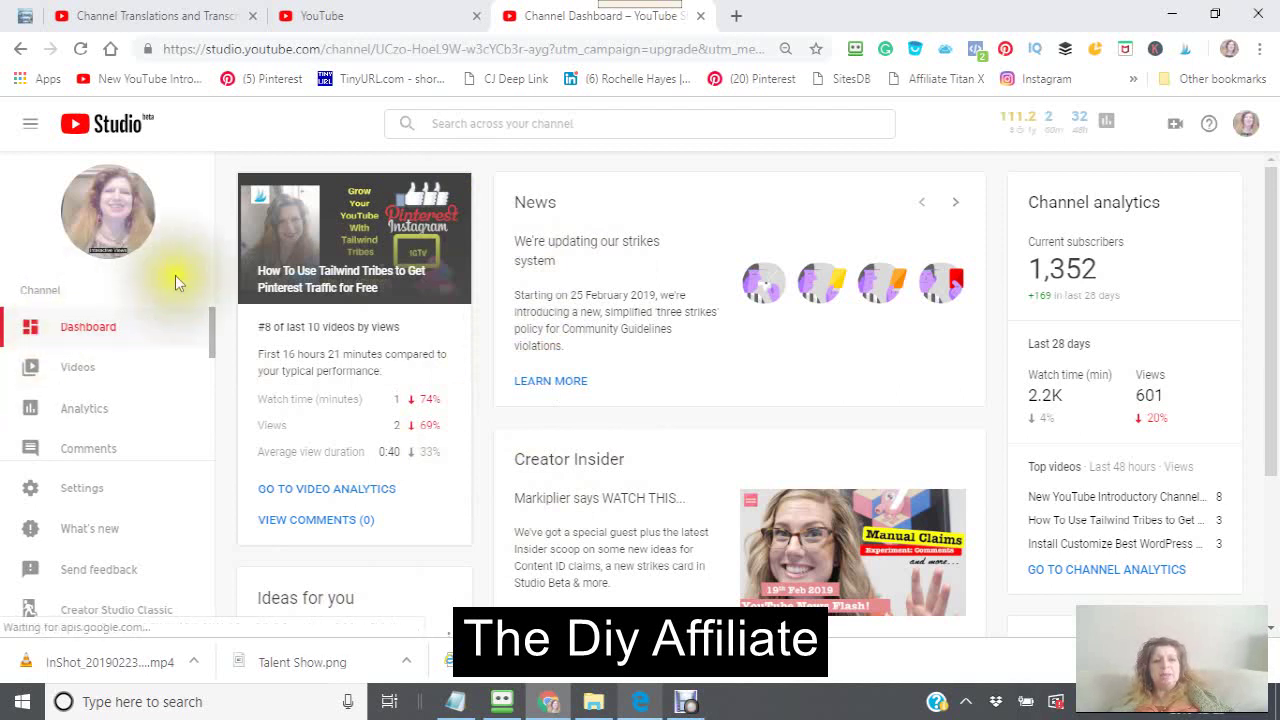
# - Scroll down the left sidebar and open the channel's Transcriptions page
pyautogui.scroll(-1, 92, 352)
pyautogui.scroll(-3, 100, 420)
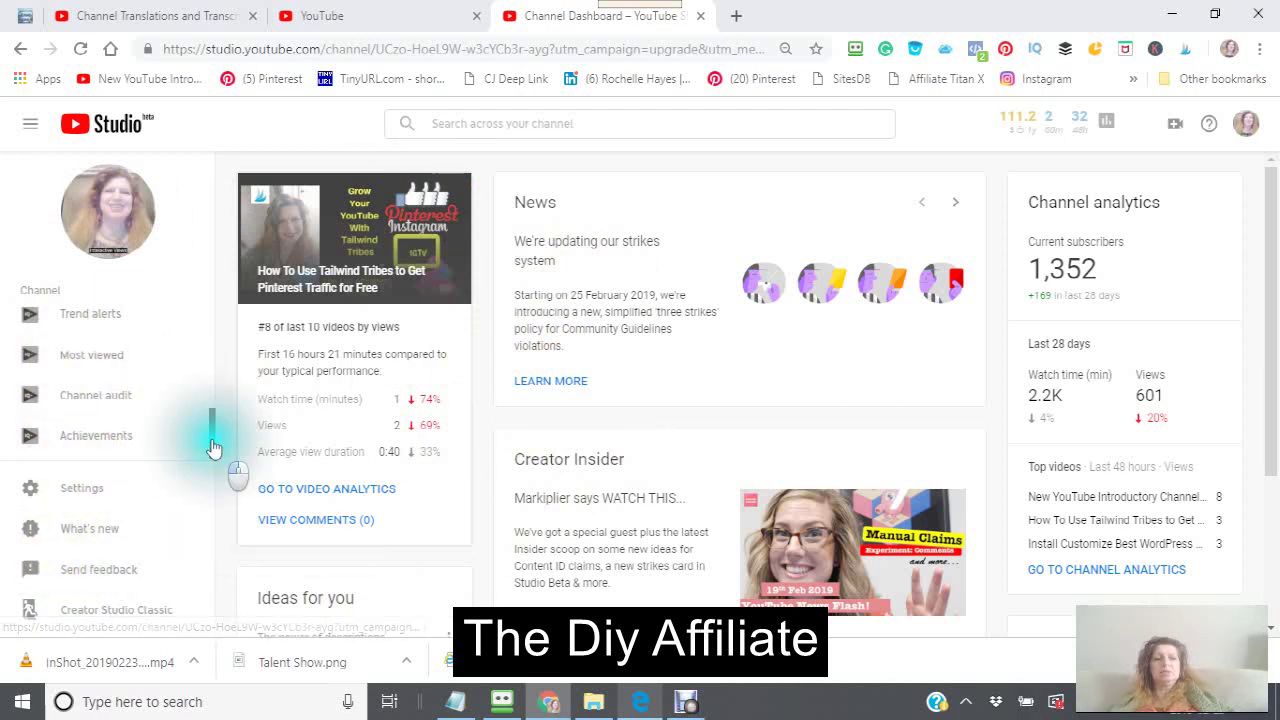
pyautogui.moveTo(210, 432)
pyautogui.mouseDown()
pyautogui.moveTo(212, 403)
pyautogui.moveTo(212, 426)
pyautogui.mouseUp()
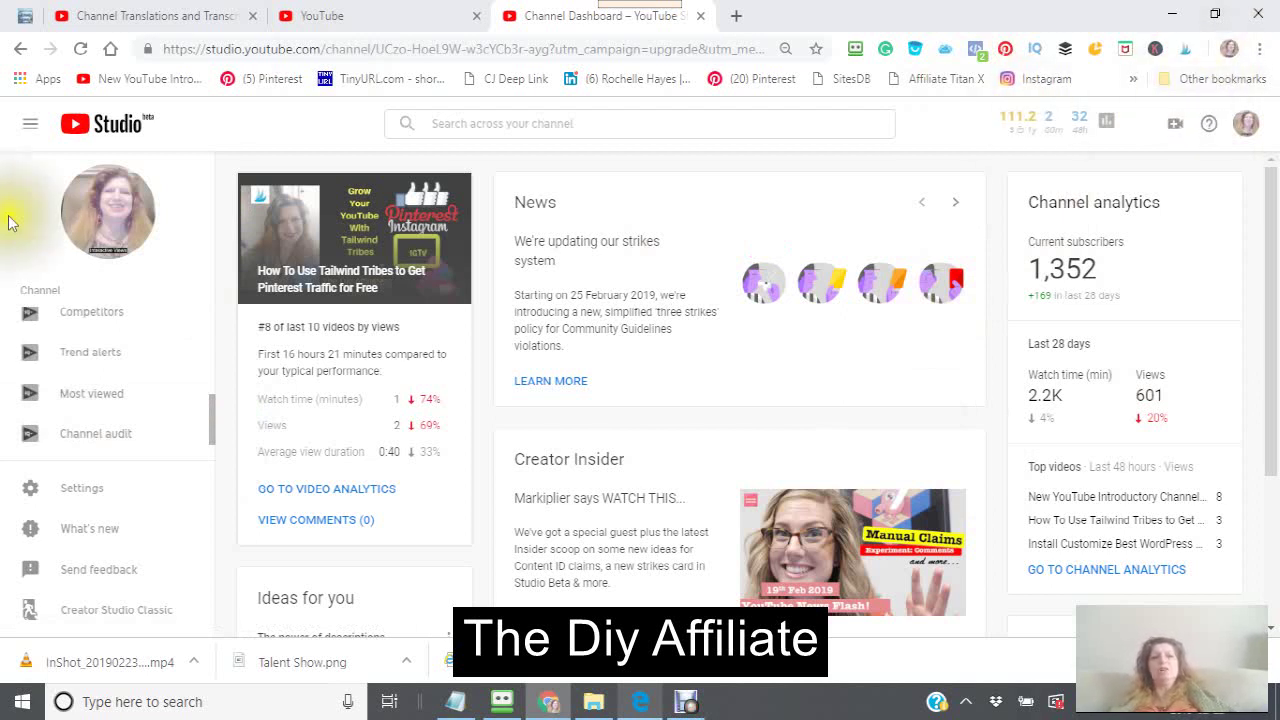
pyautogui.click(209, 431)
pyautogui.moveTo(208, 432); pyautogui.dragTo(208, 390)
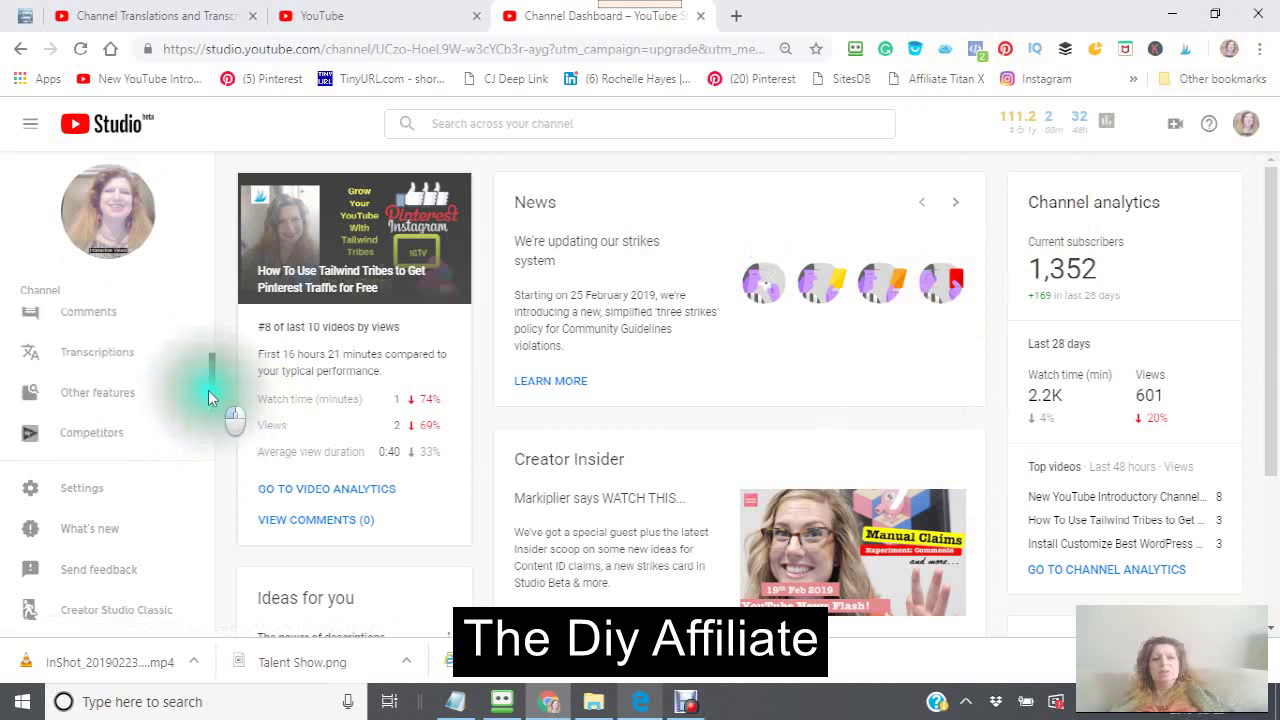
pyautogui.click(78, 356)
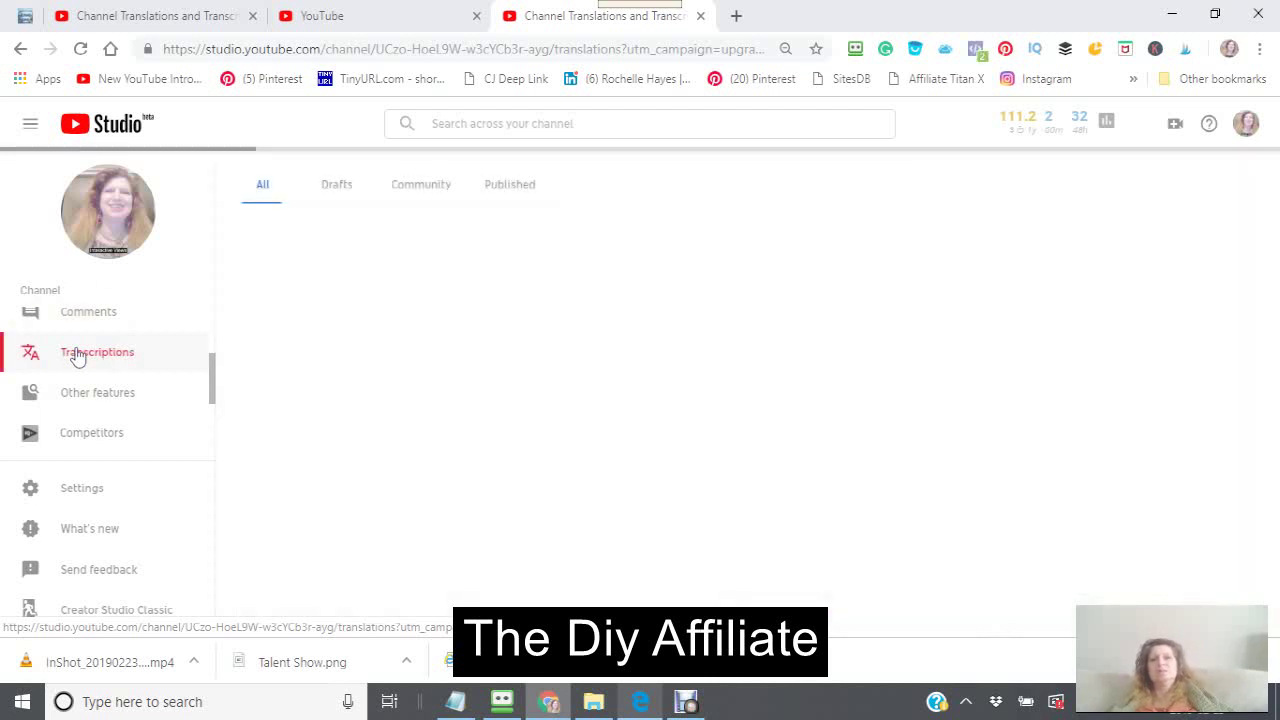
# - Show the Drafts tab, which holds no draft transcriptions
pyautogui.click(30, 345)
pyautogui.click(20, 340)
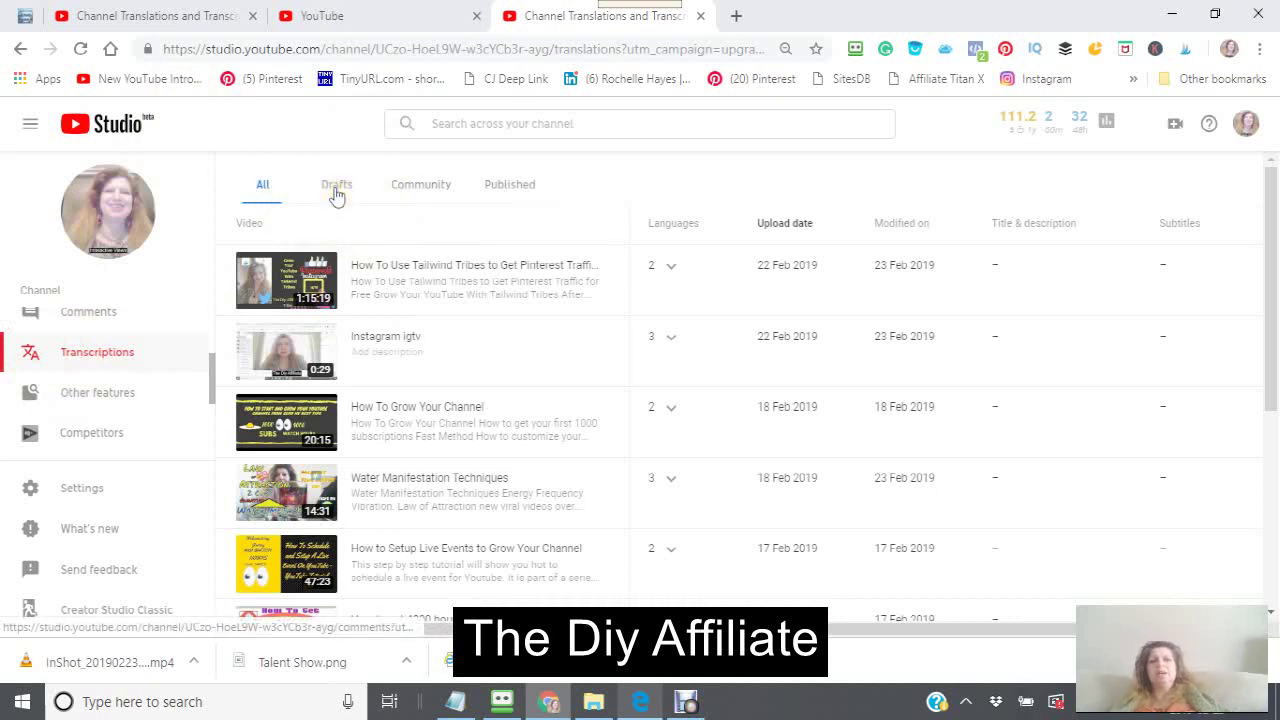
pyautogui.click(261, 193)
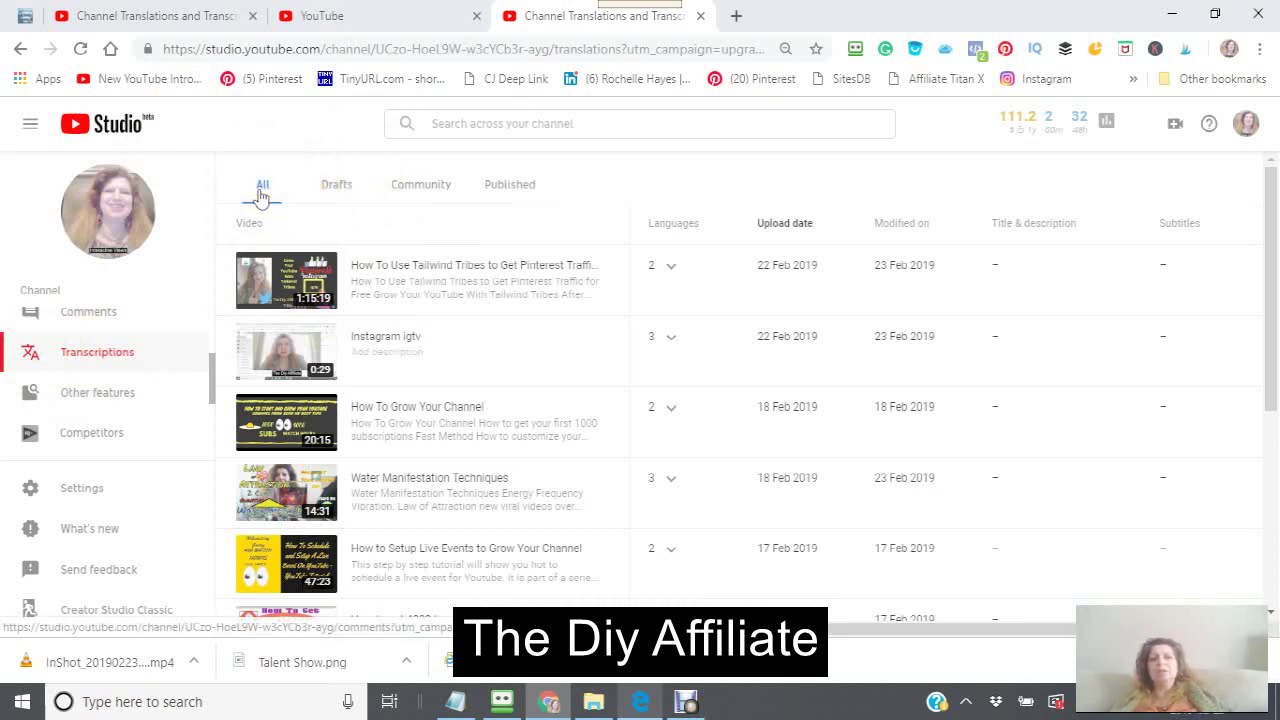
pyautogui.click(335, 193)
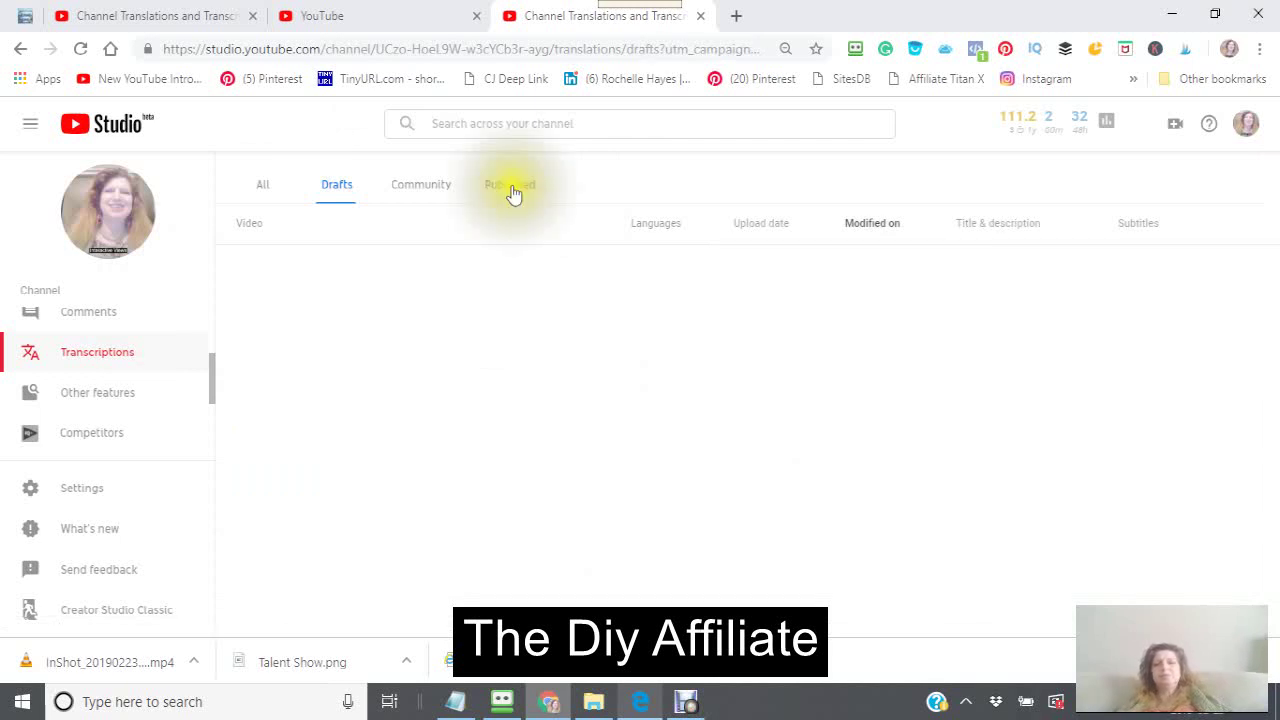
# - Switch to the Community tab with its shareable contribution link
pyautogui.click(520, 266)
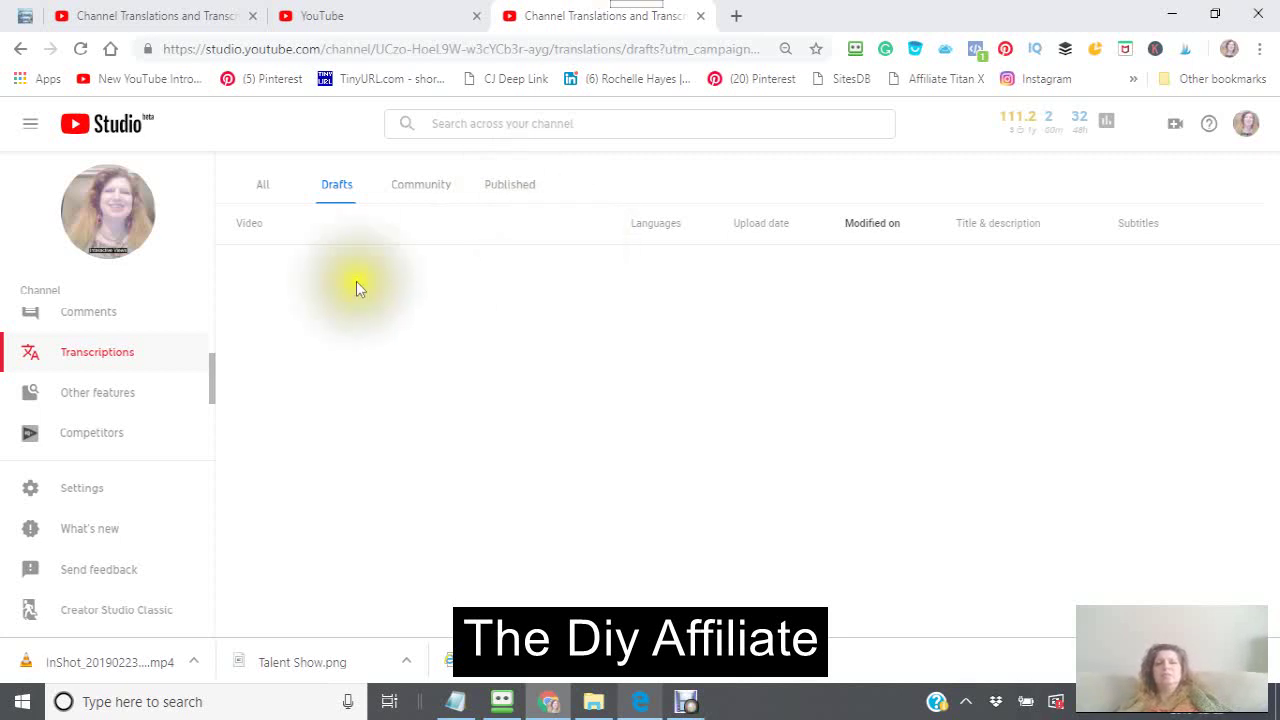
pyautogui.click(423, 195)
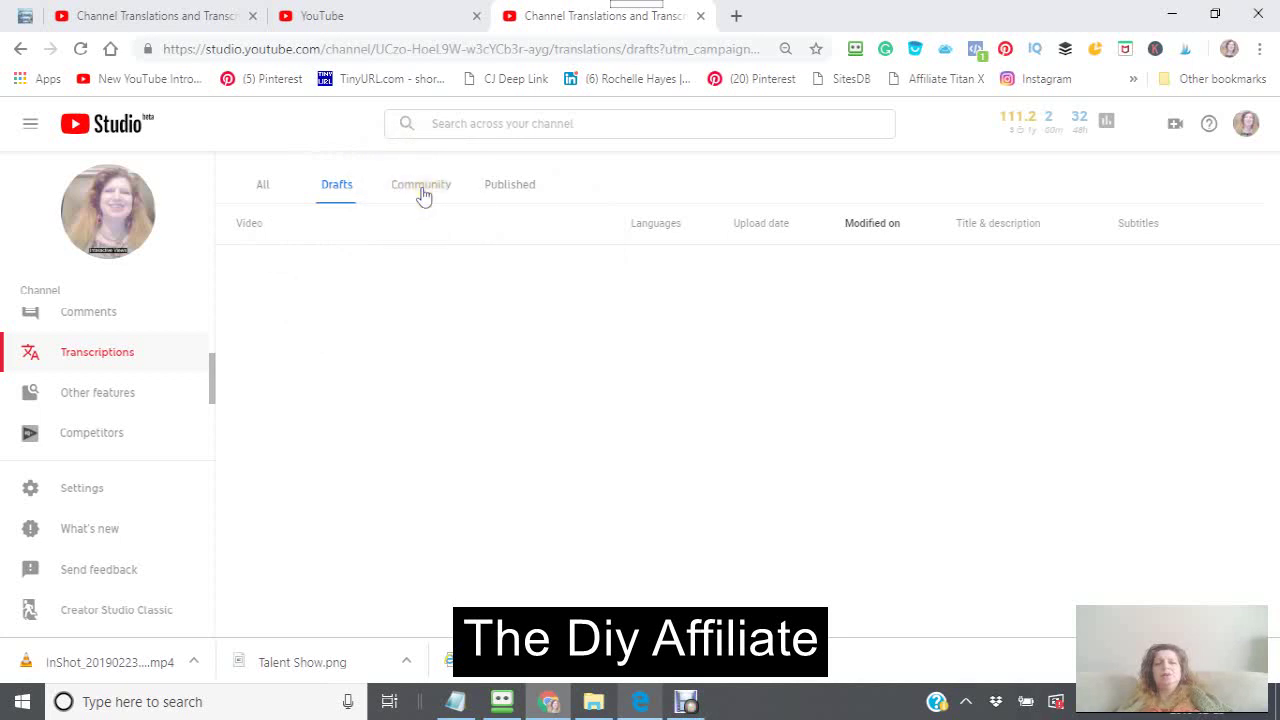
pyautogui.click(421, 187)
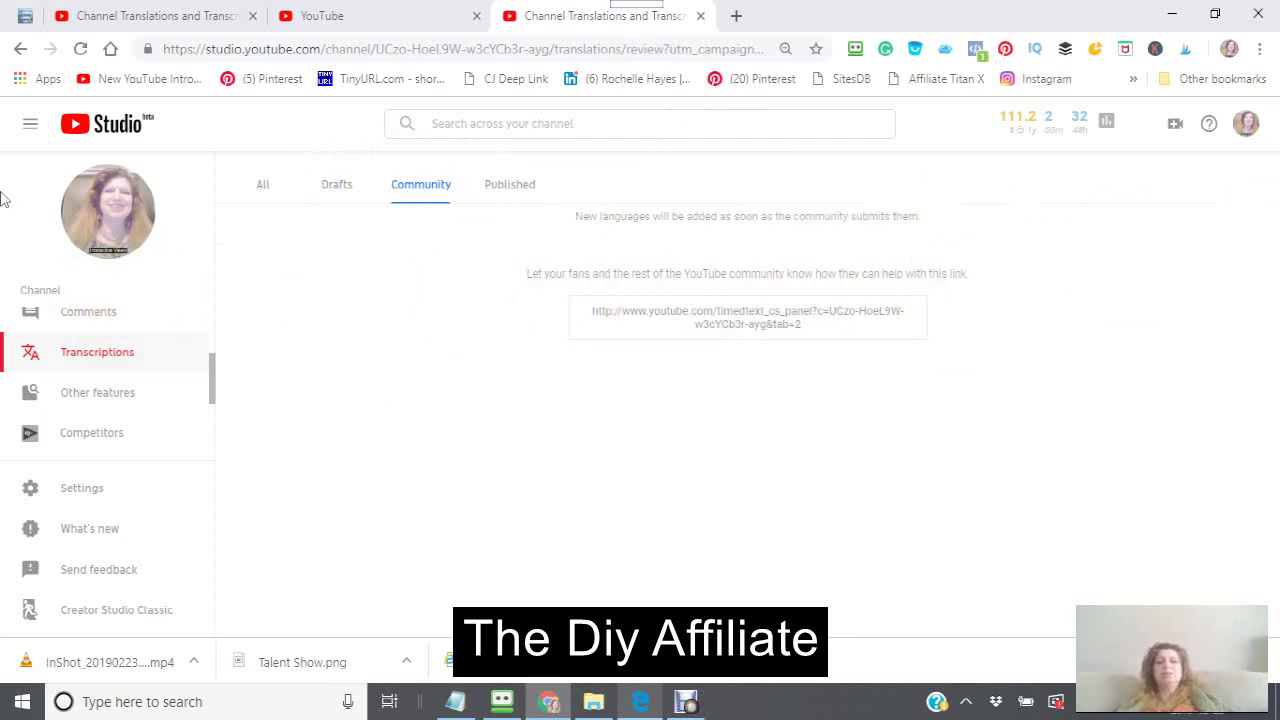
# - In the Published list, expand Instagram igtv's three languages and add English (United Kingdom) subtitles
pyautogui.click(507, 195)
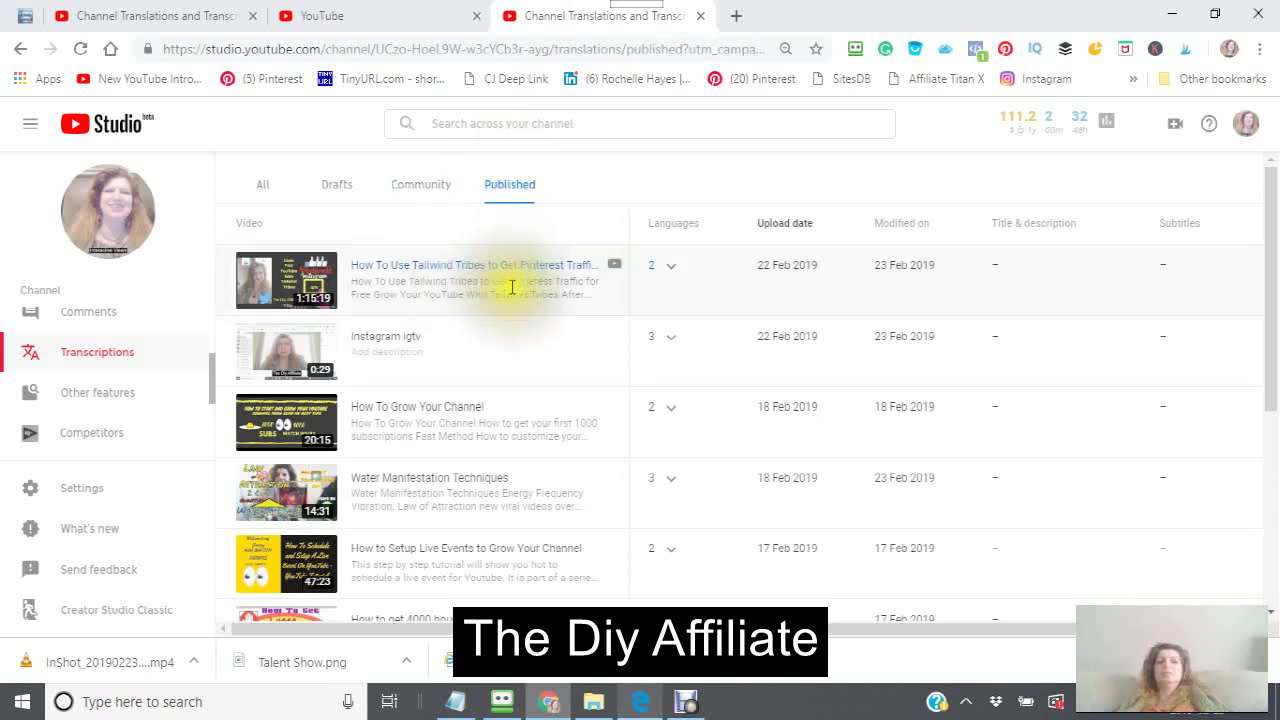
pyautogui.scroll(-5, 473, 487)
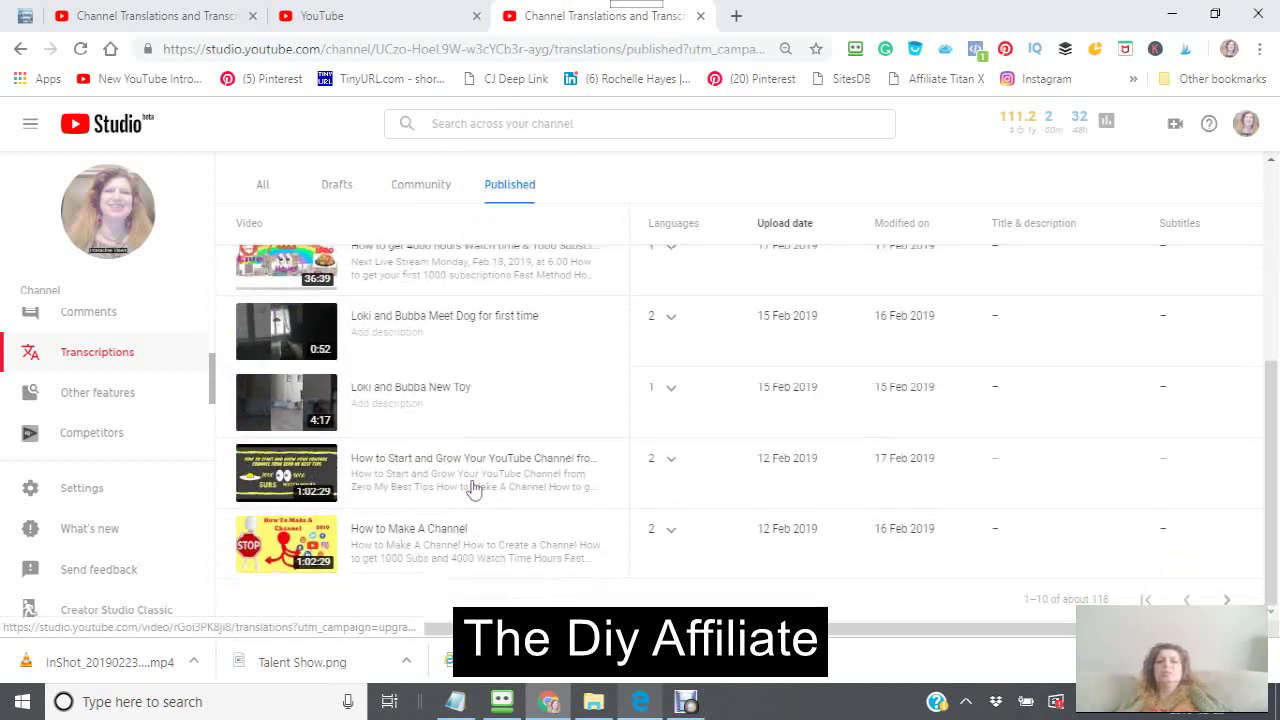
pyautogui.scroll(5, 473, 487)
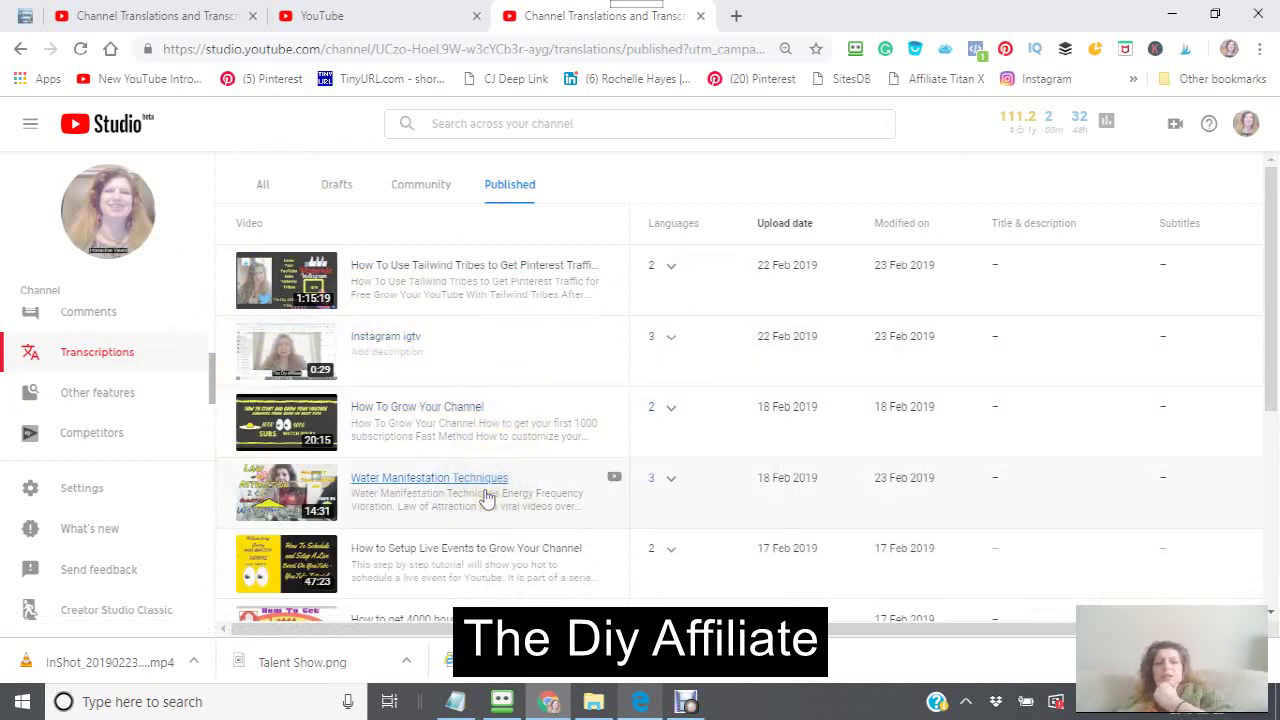
pyautogui.scroll(-4, 489, 465)
pyautogui.scroll(4, 486, 498)
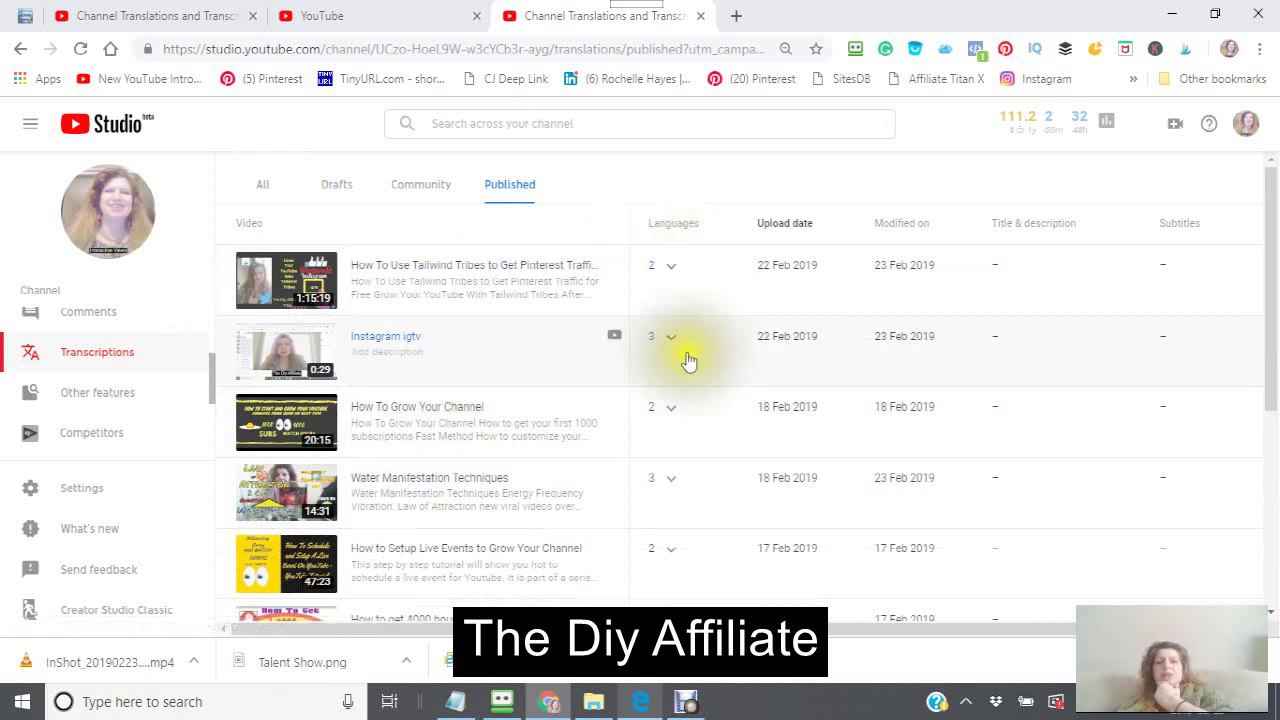
pyautogui.click(669, 343)
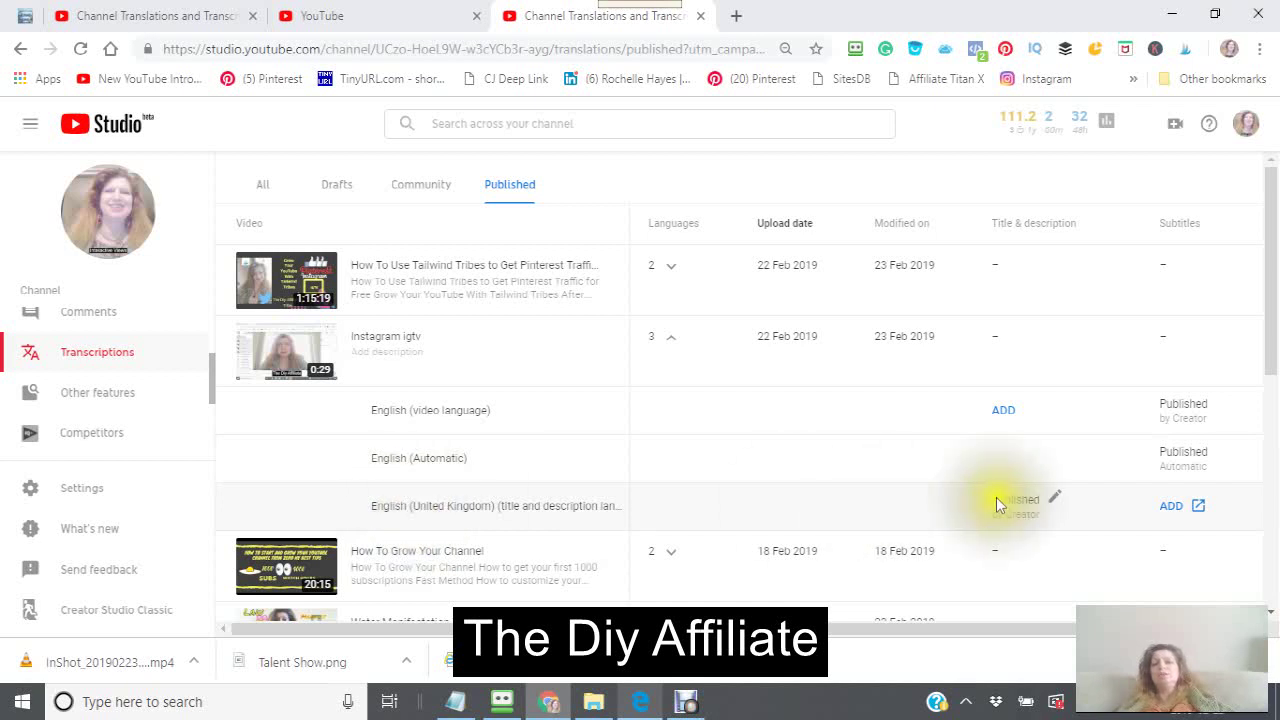
pyautogui.click(1176, 507)
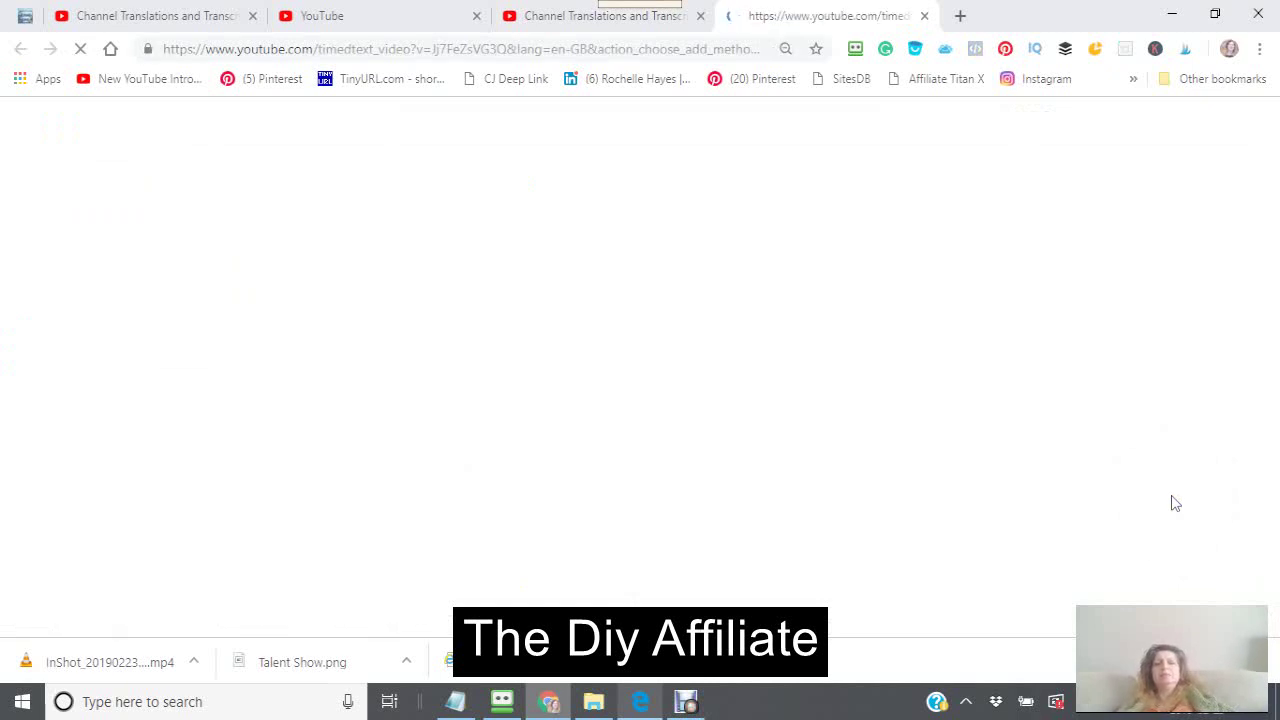
# - Choose Transcribe and auto-sync for Instagram igtv's English (United Kingdom) subtitles
pyautogui.click(1170, 500)
pyautogui.click(1172, 501)
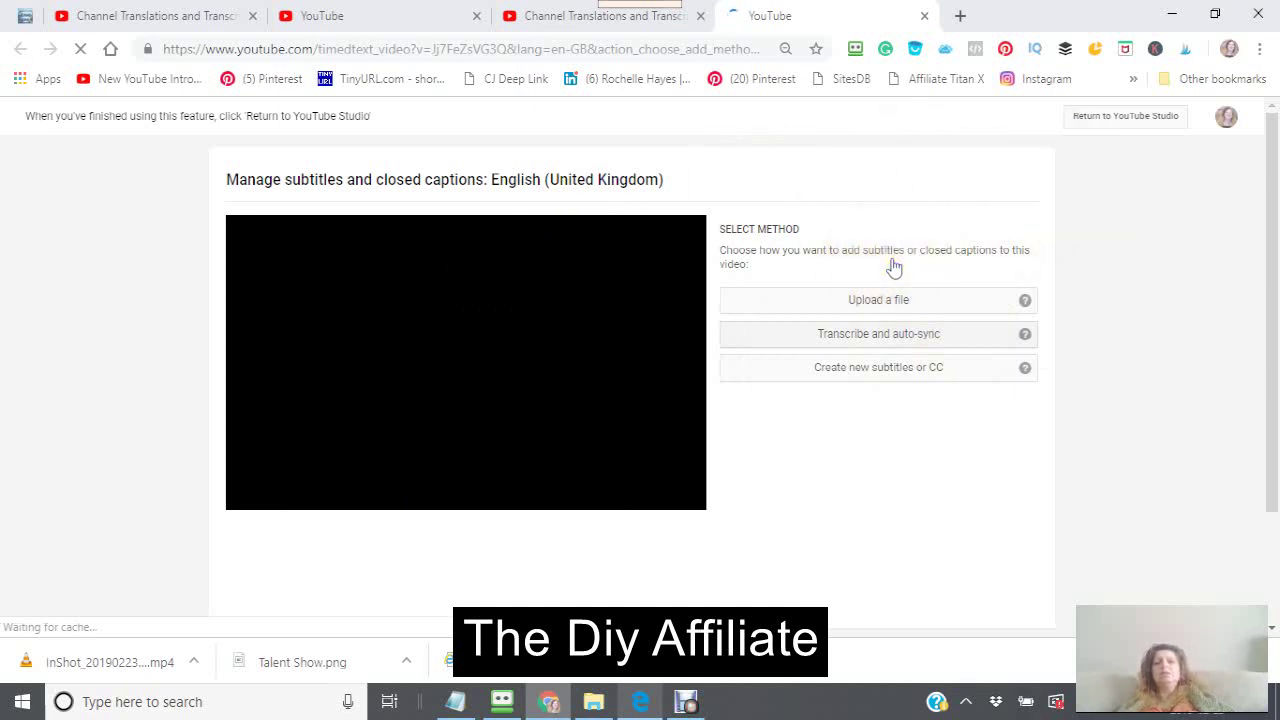
pyautogui.click(878, 338)
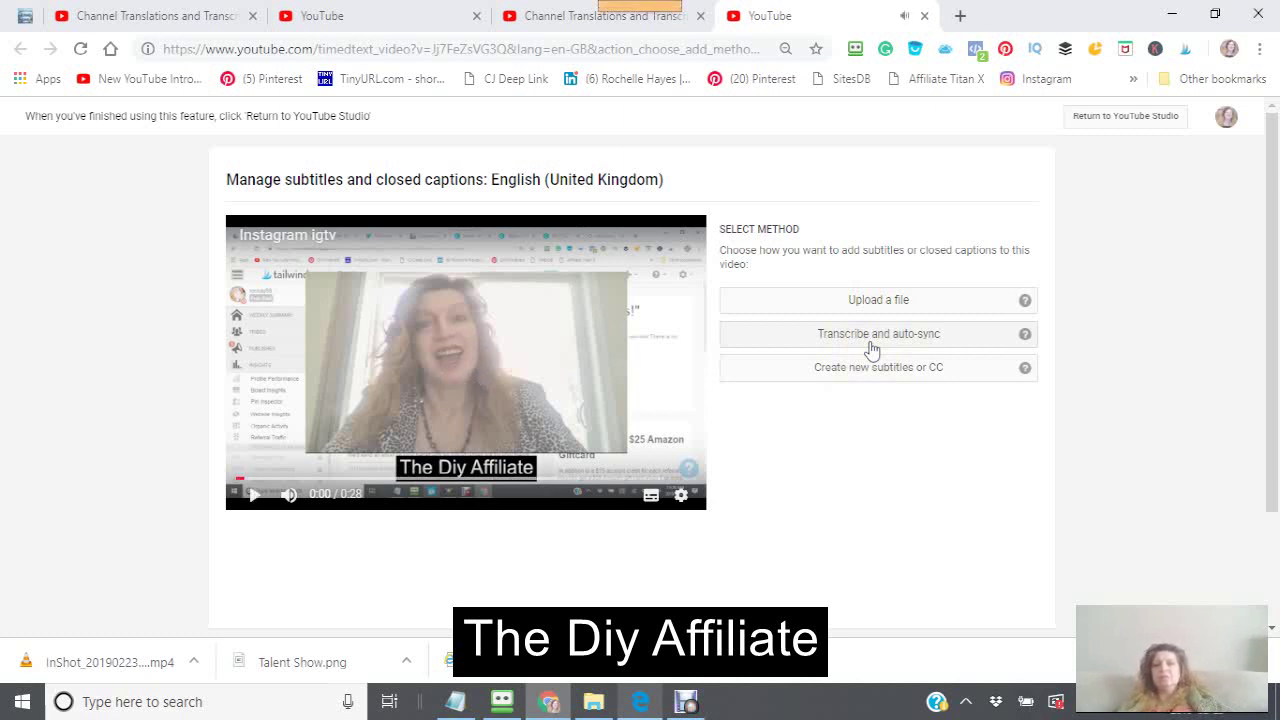
pyautogui.click(871, 347)
pyautogui.click(869, 343)
pyautogui.click(867, 336)
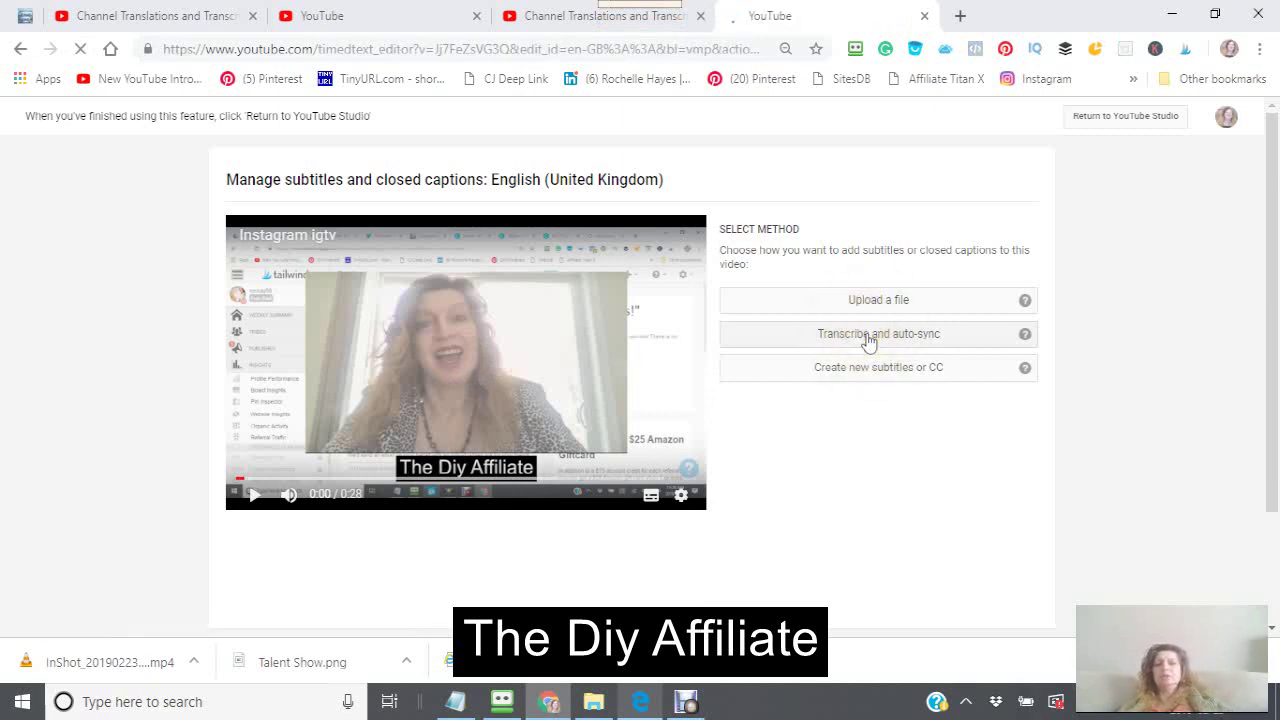
# - Put the cursor in the empty transcript box and play the 0:28 Instagram igtv video
pyautogui.click(869, 343)
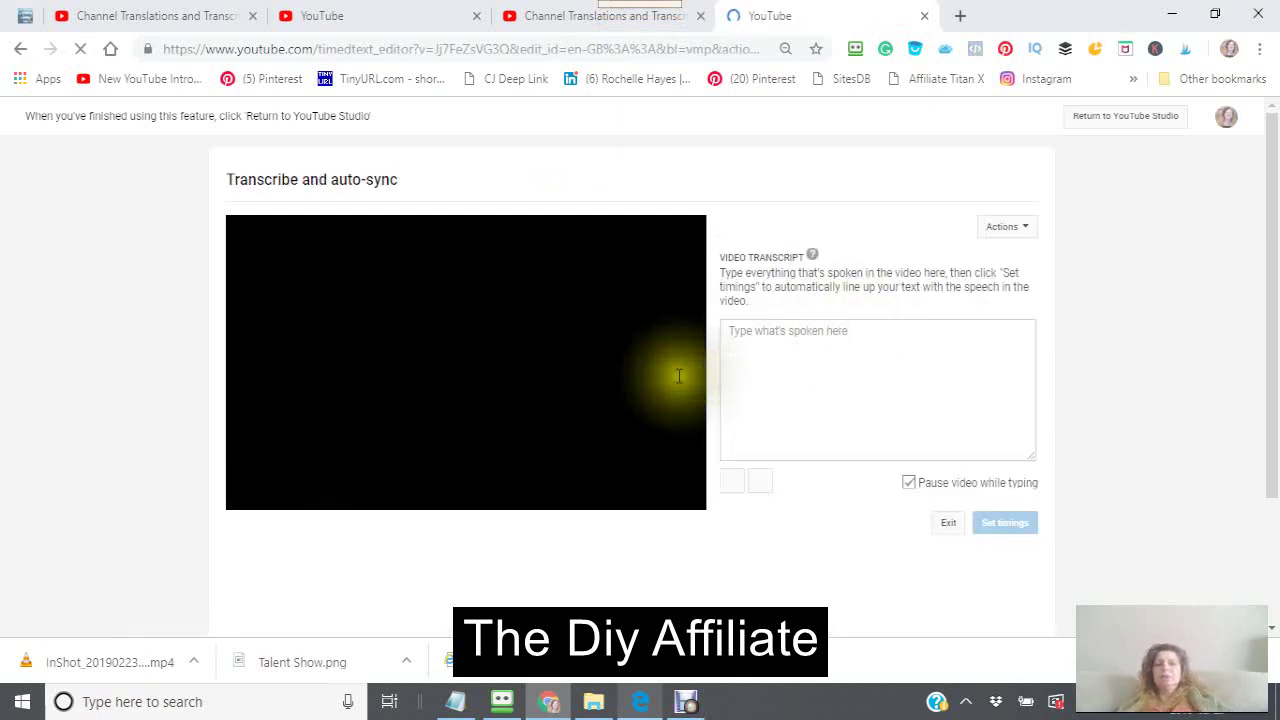
pyautogui.click(734, 342)
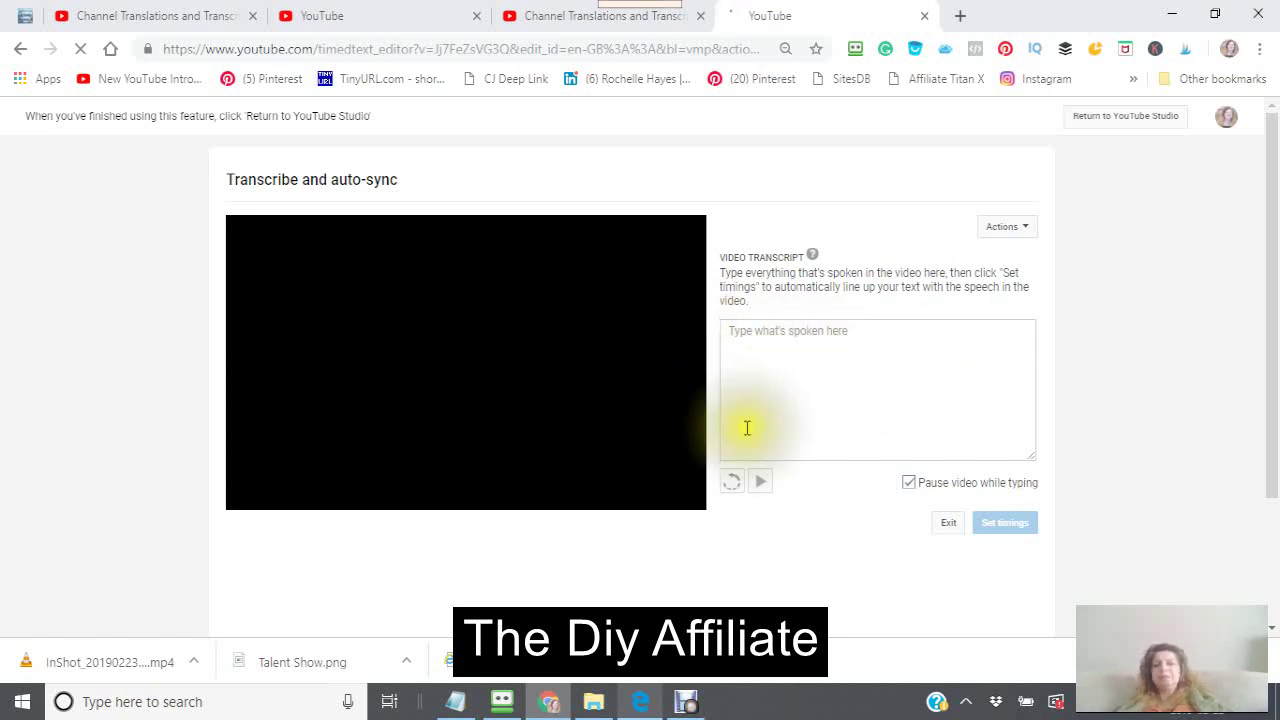
pyautogui.click(724, 366)
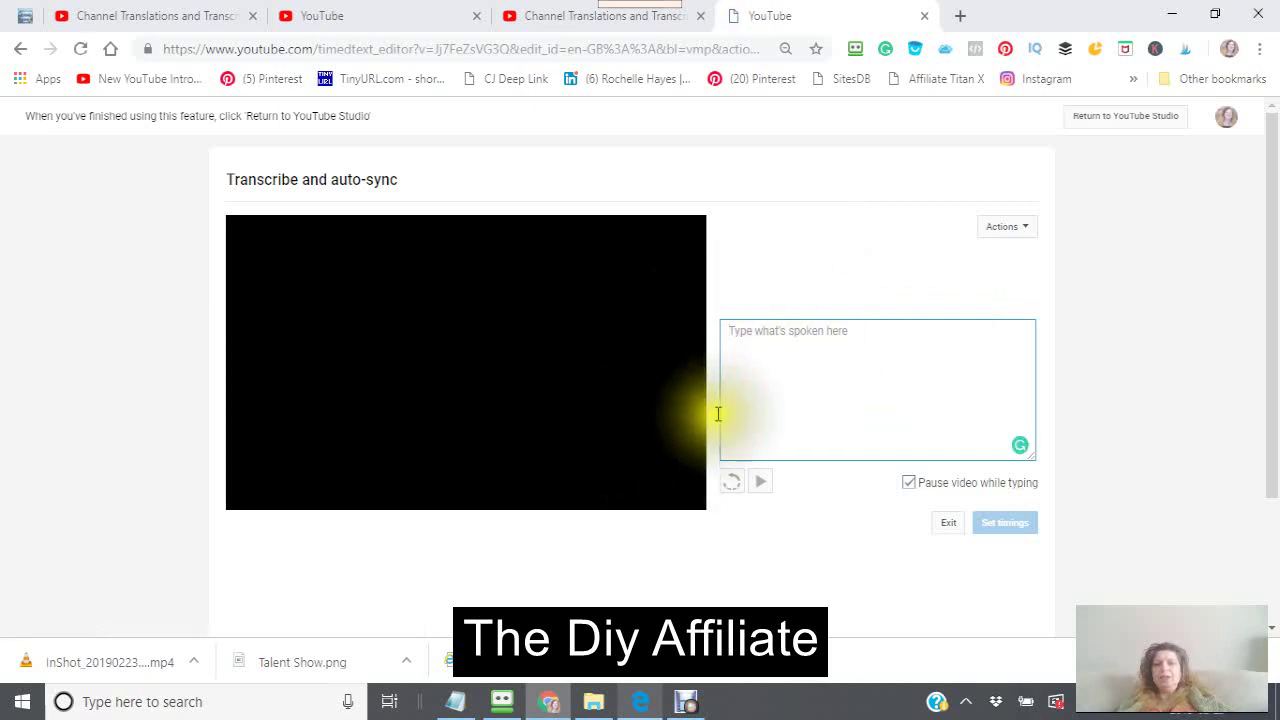
pyautogui.click(736, 342)
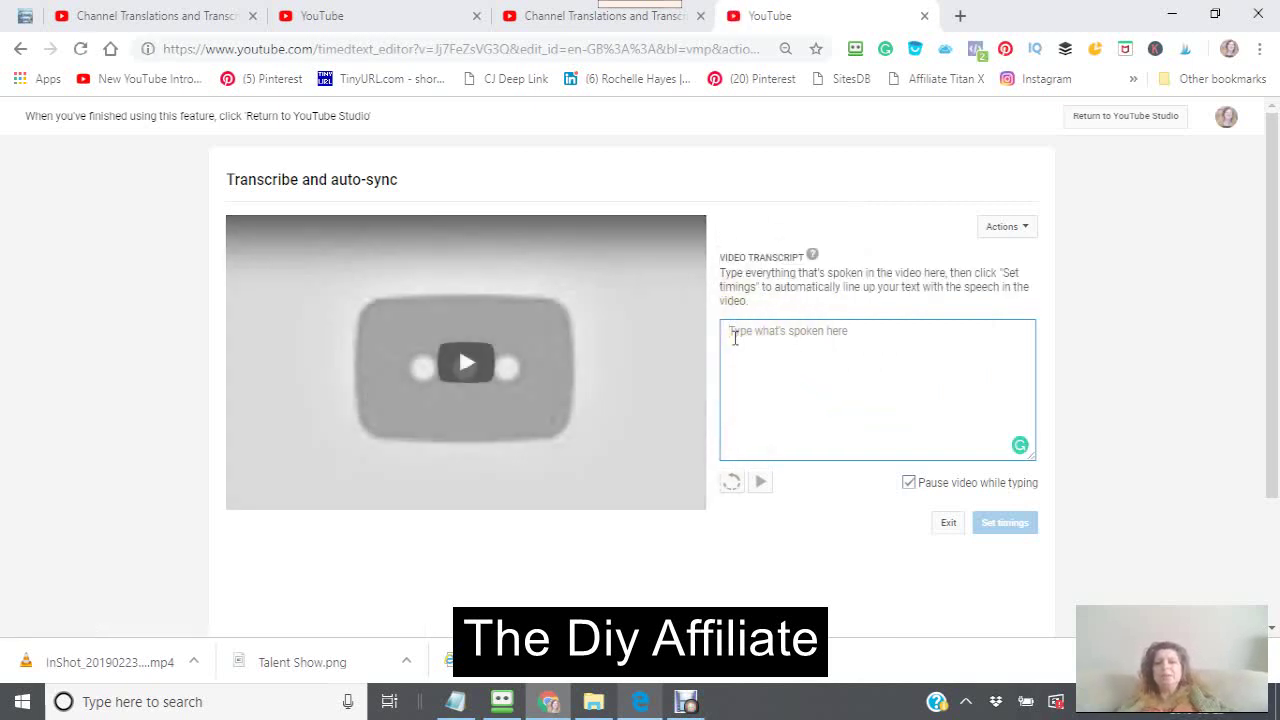
pyautogui.click(463, 364)
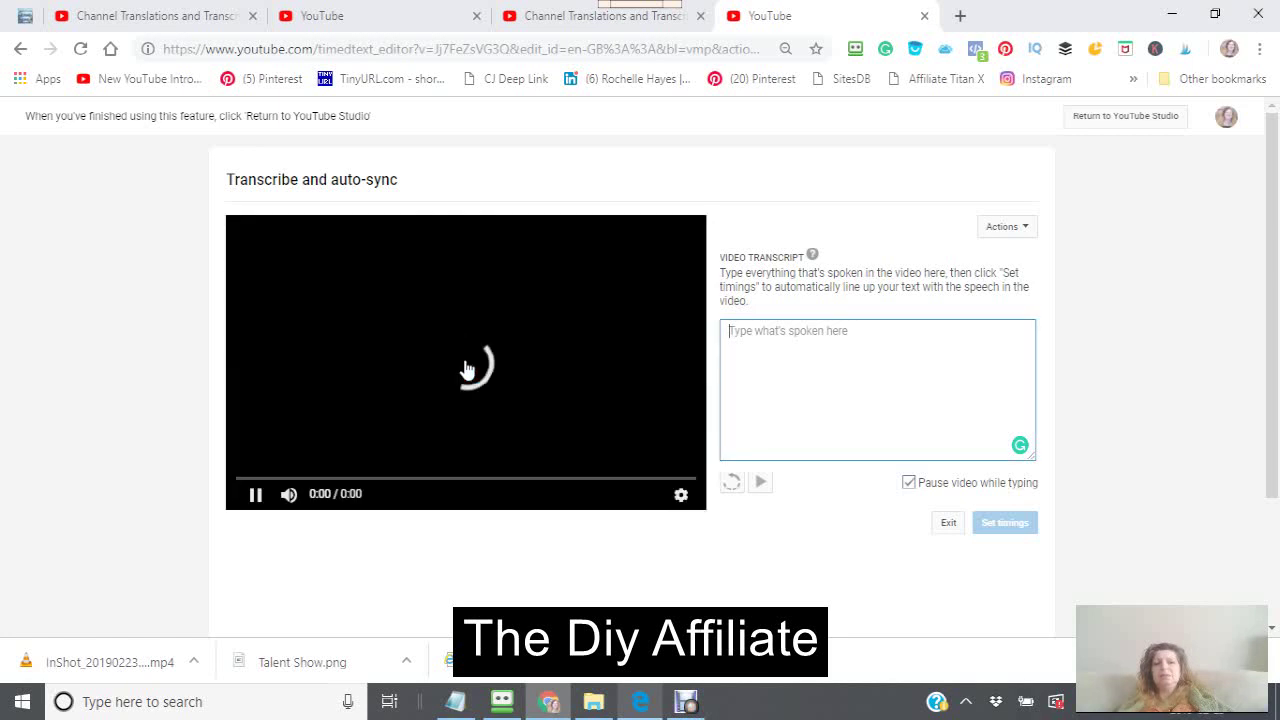
pyautogui.click(840, 349)
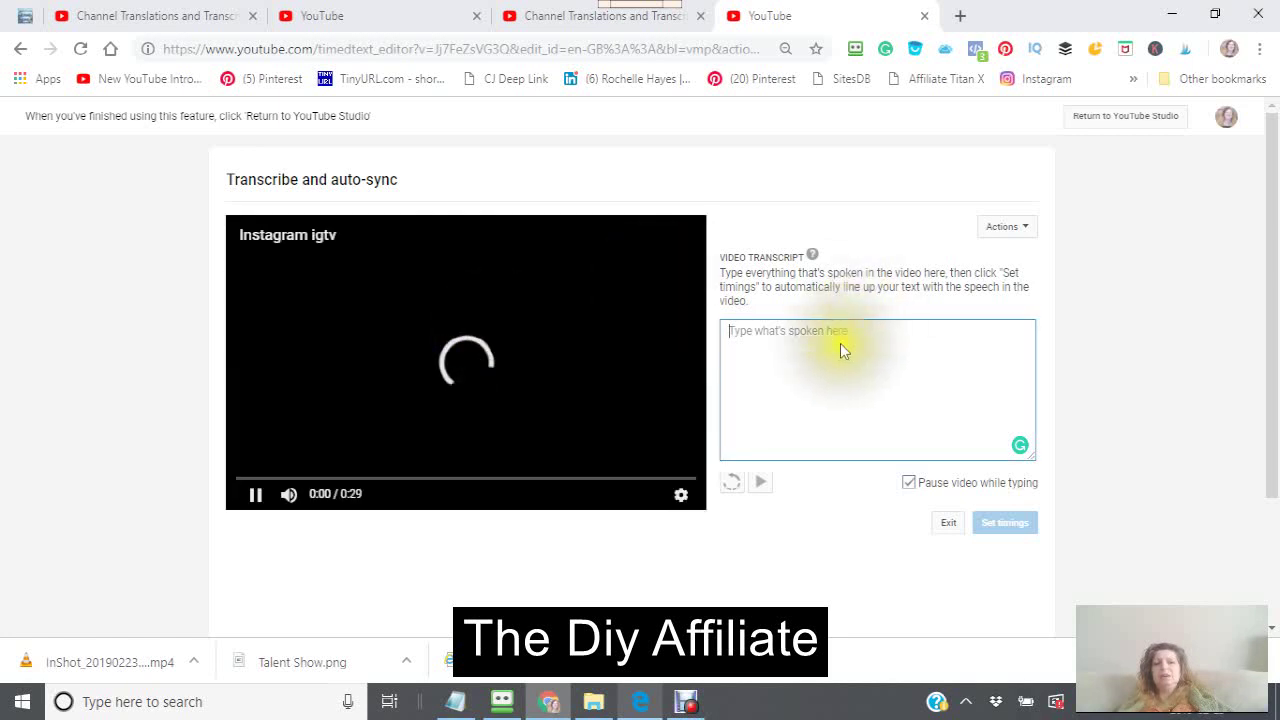
pyautogui.click(735, 335)
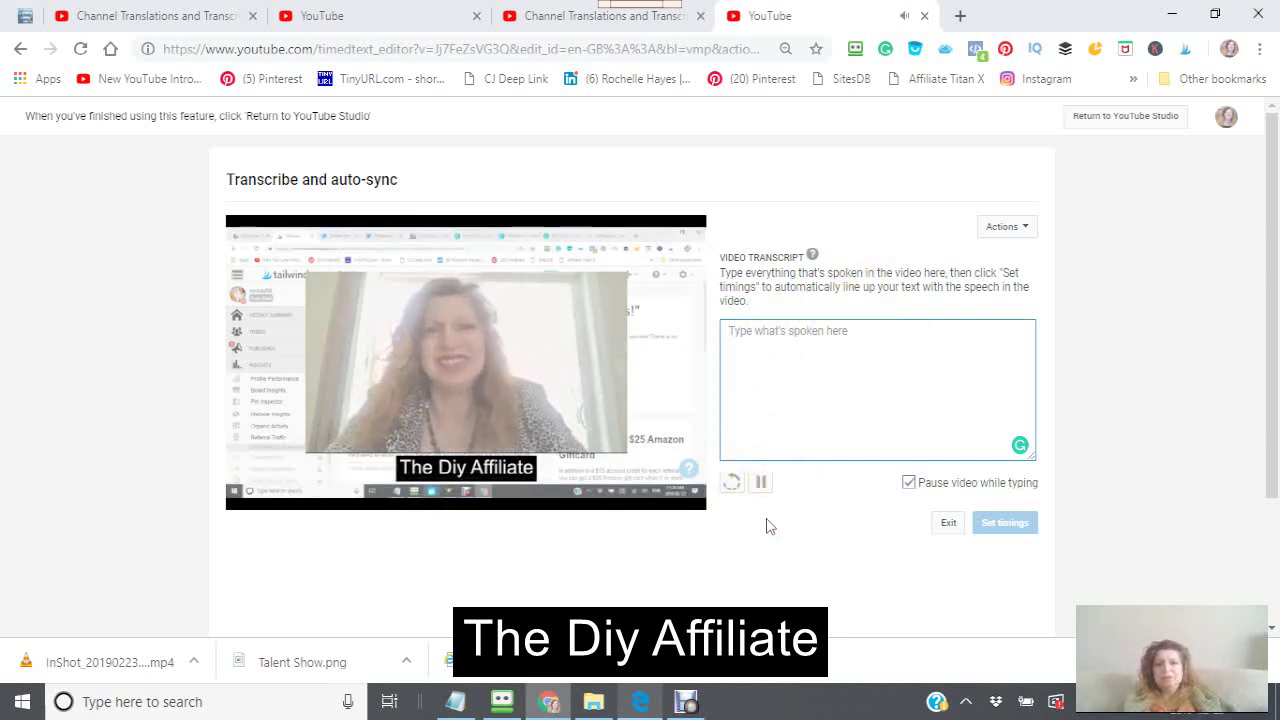
# - Type 'hi' and 'By' on separate lines of the transcript
pyautogui.write('hi  this Rochelle')
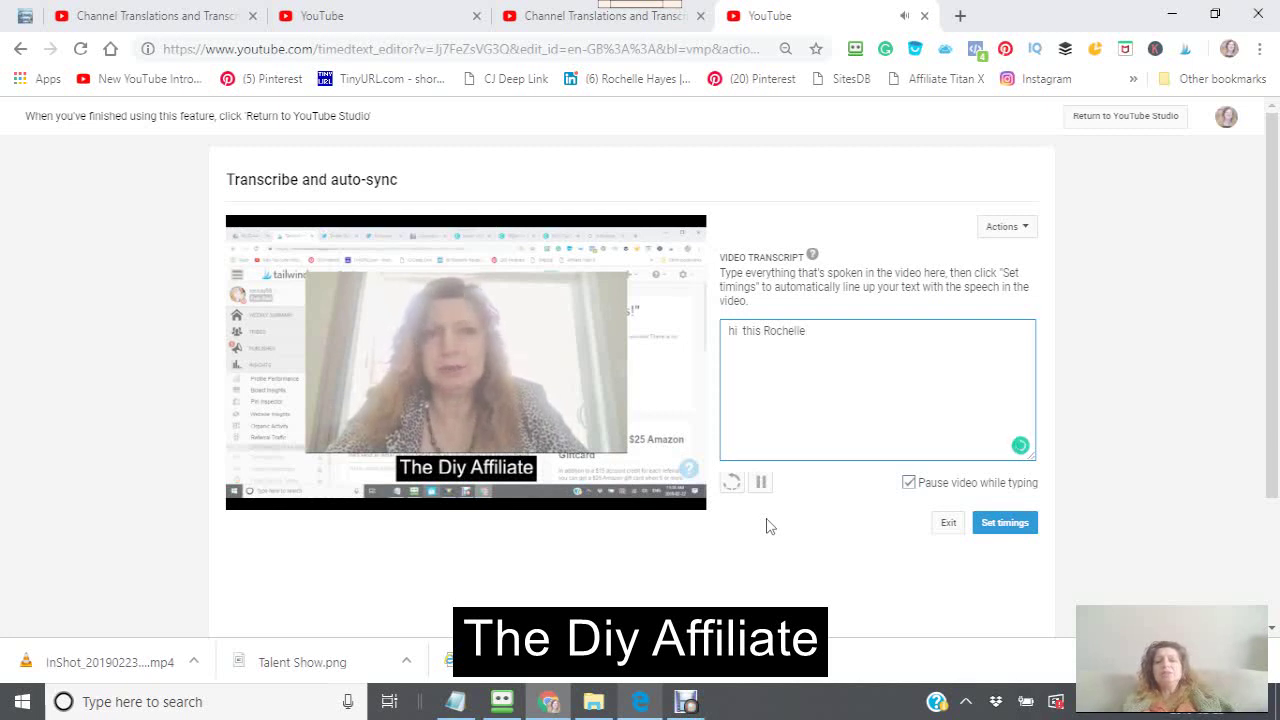
pyautogui.press('Return')
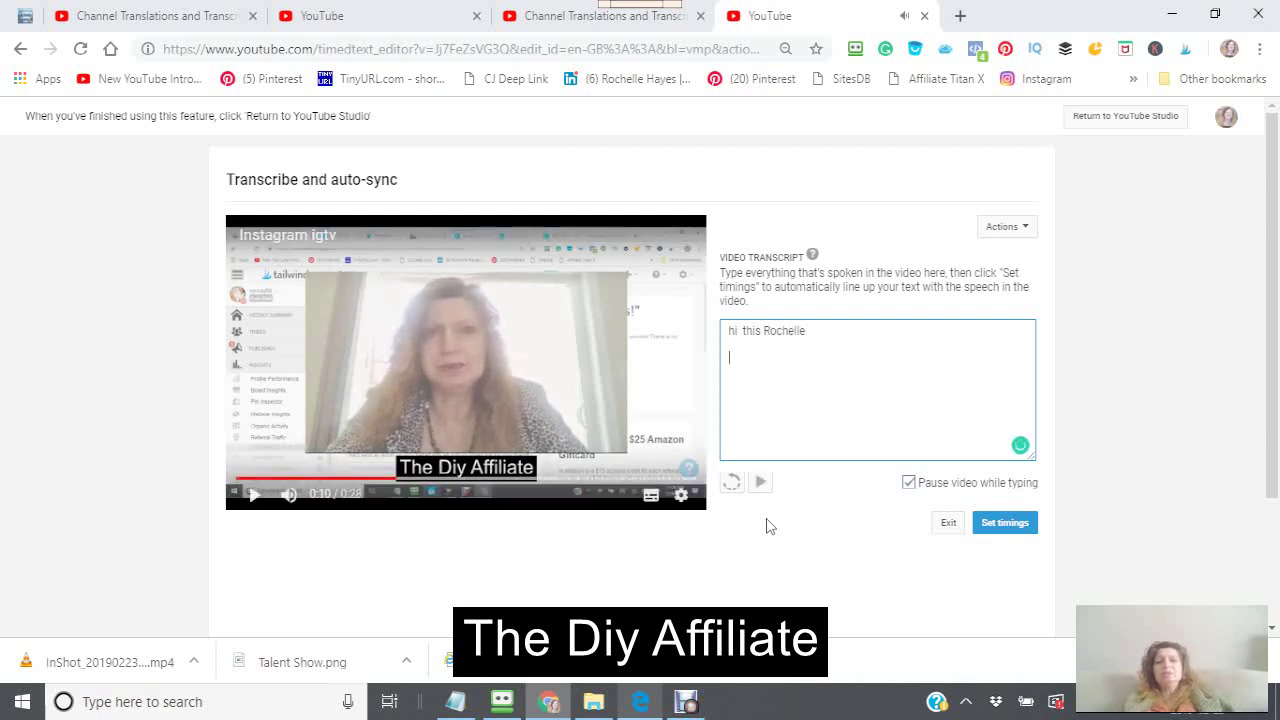
pyautogui.write('By')
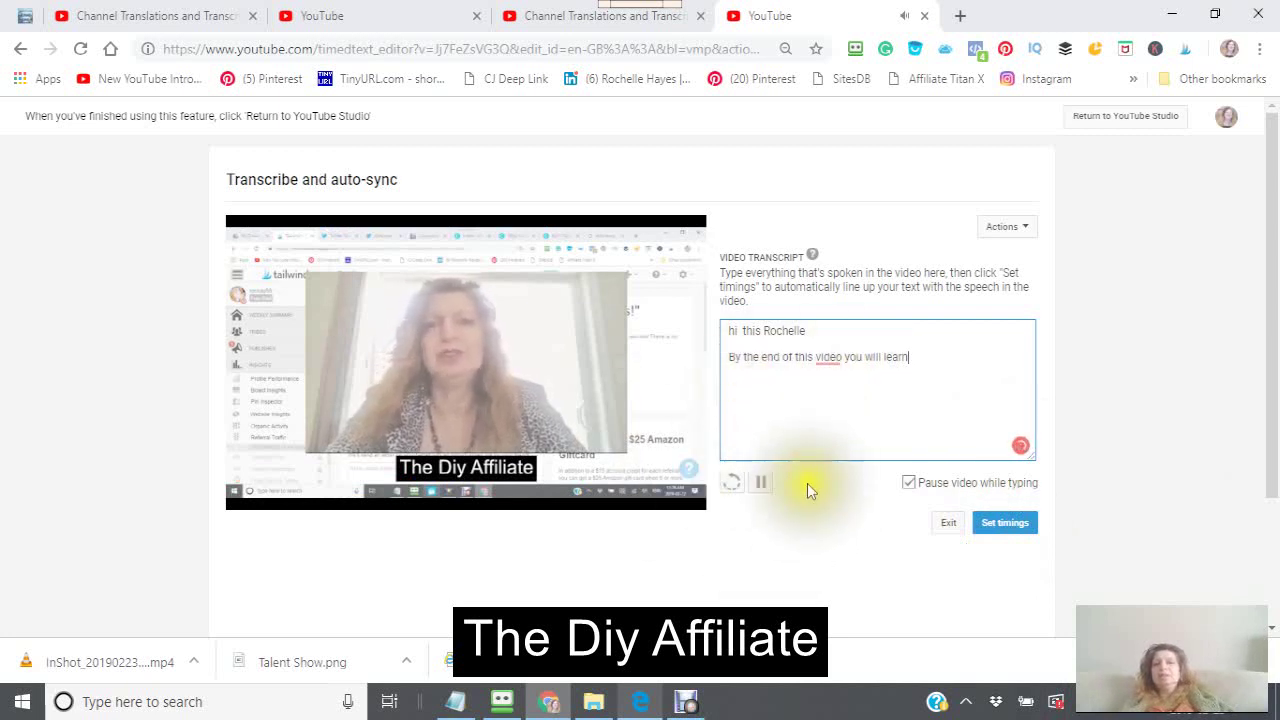
# - Dismiss the spelling suggestions for 'video' and go to the video's subtitles page
pyautogui.click(836, 356)
pyautogui.rightClick(836, 354)
pyautogui.click(822, 405)
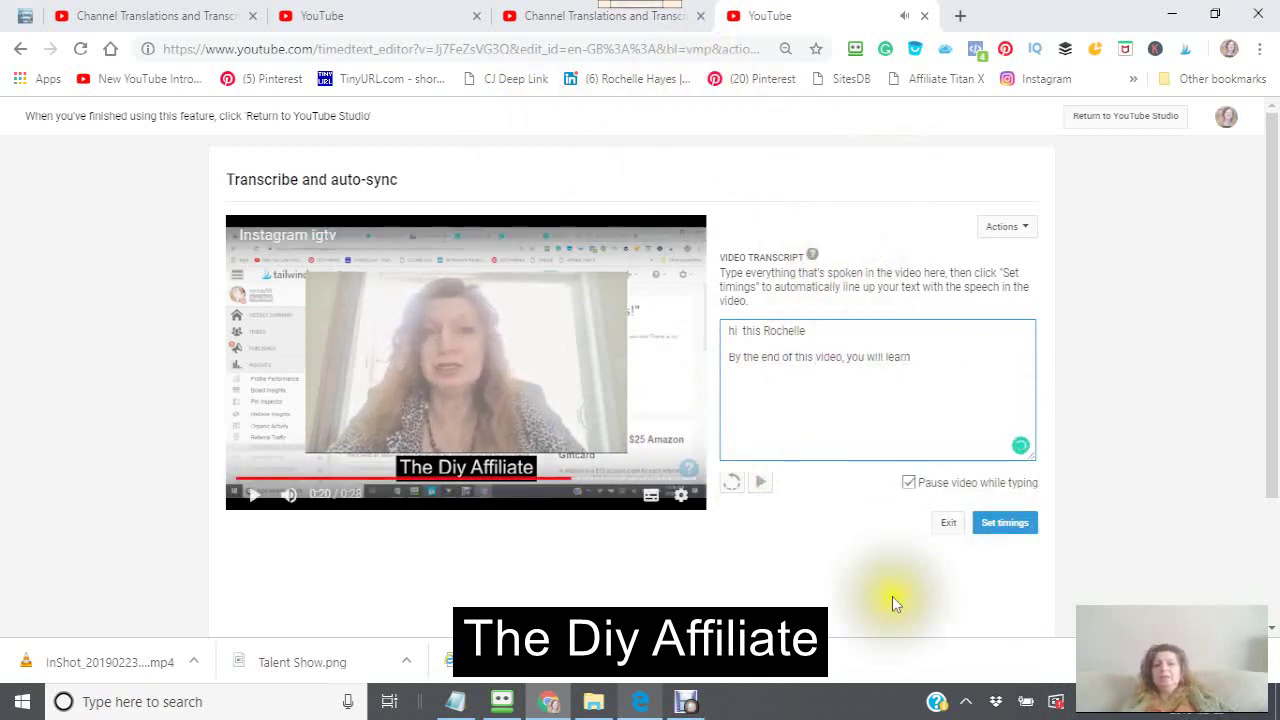
pyautogui.click(956, 528)
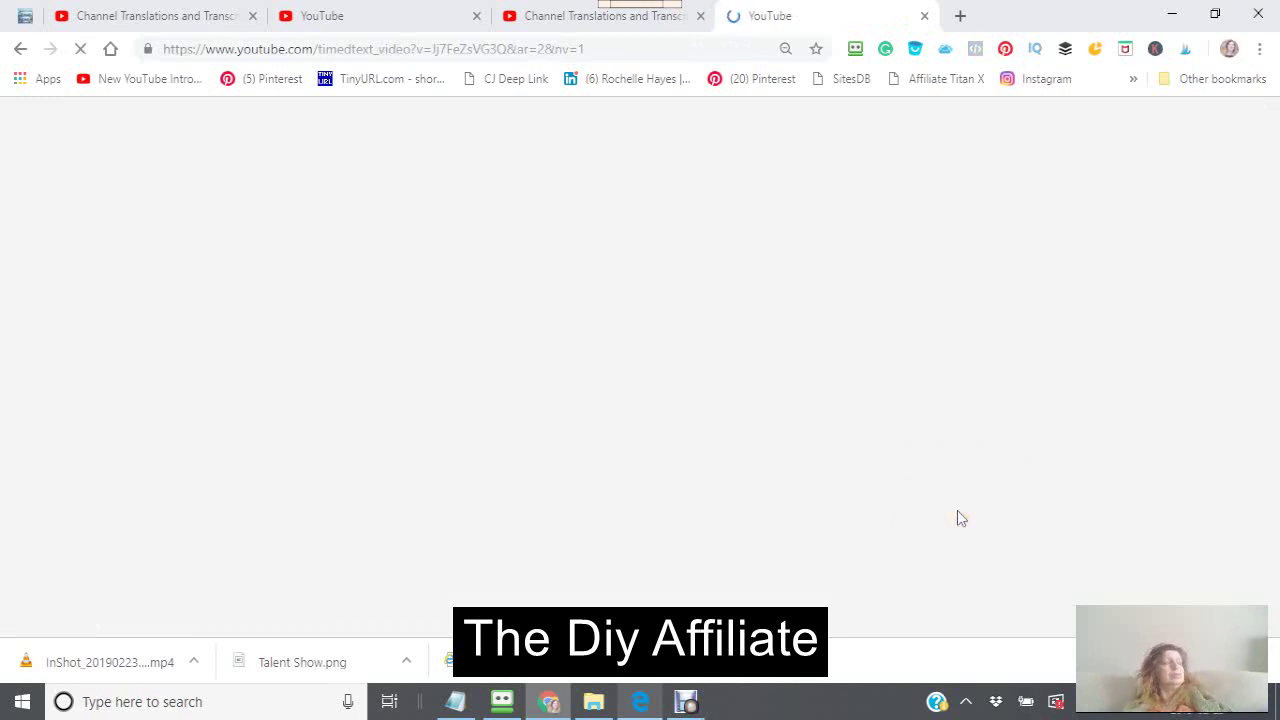
# - Open the published English (Automatic) captions from the Manage subtitles and closed captions list
pyautogui.click(957, 510)
pyautogui.click(951, 476)
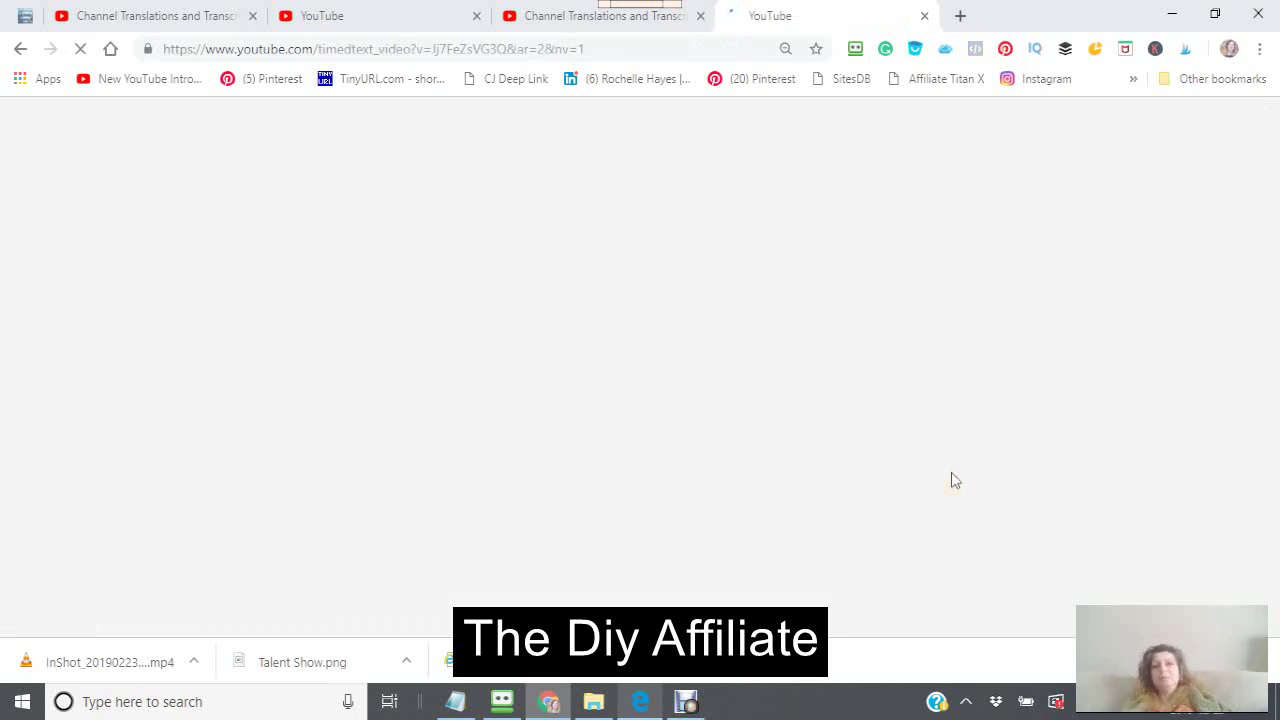
pyautogui.click(938, 493)
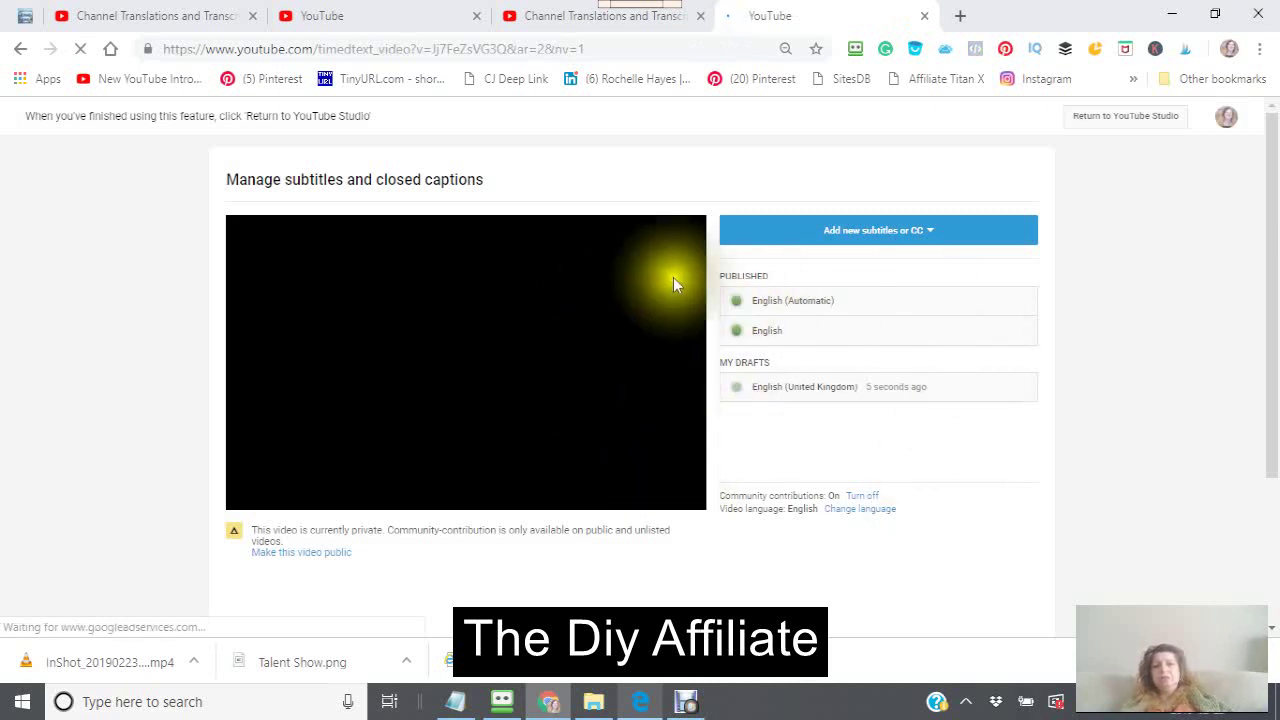
pyautogui.click(765, 332)
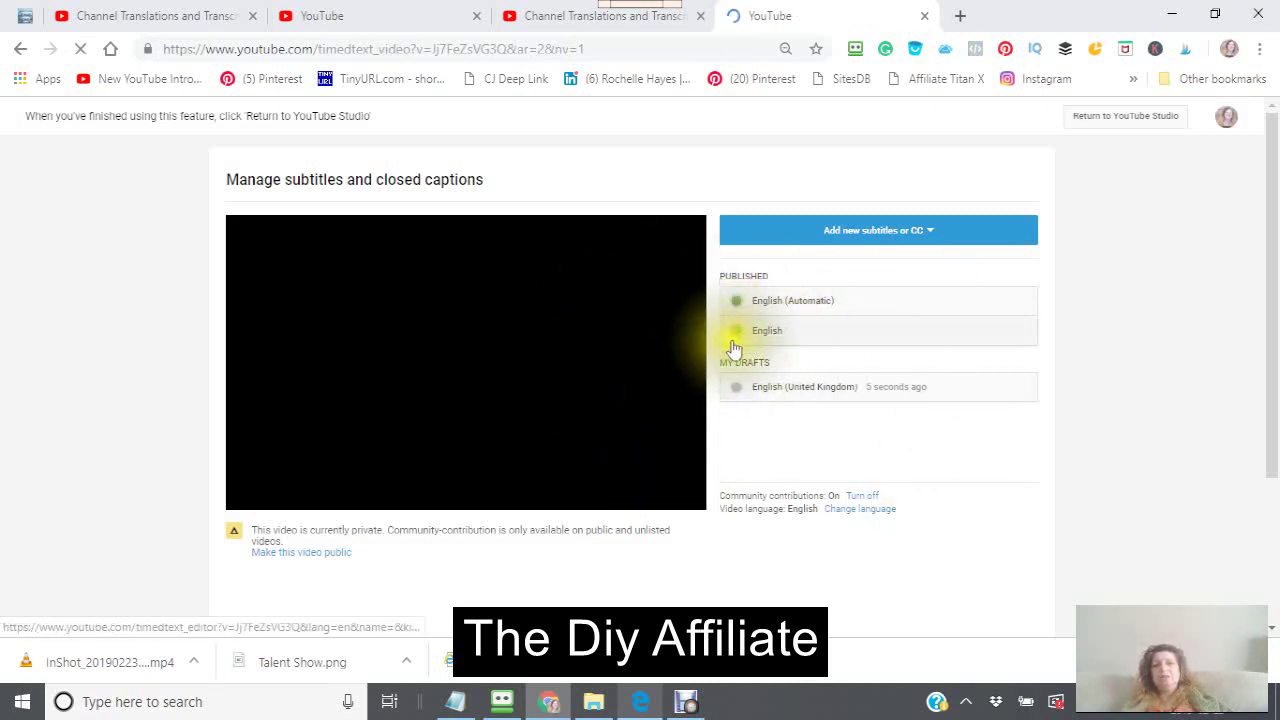
pyautogui.click(820, 388)
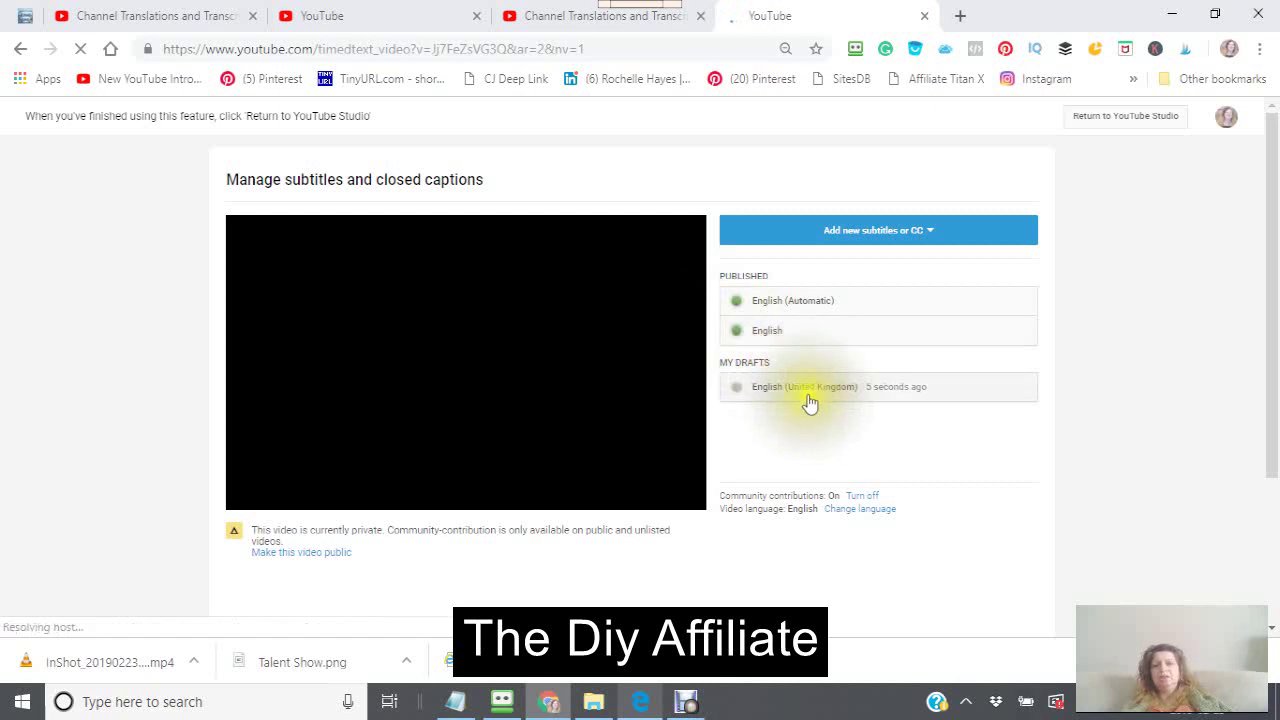
pyautogui.click(745, 330)
pyautogui.click(742, 312)
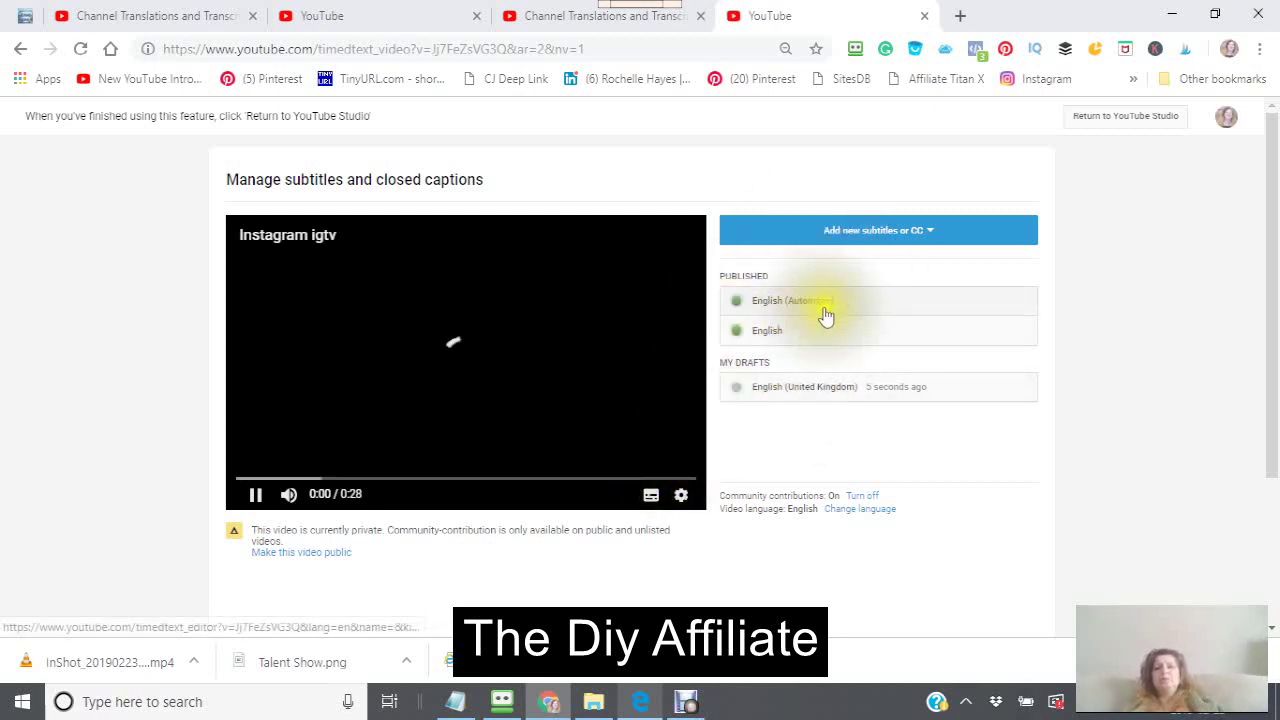
pyautogui.click(762, 310)
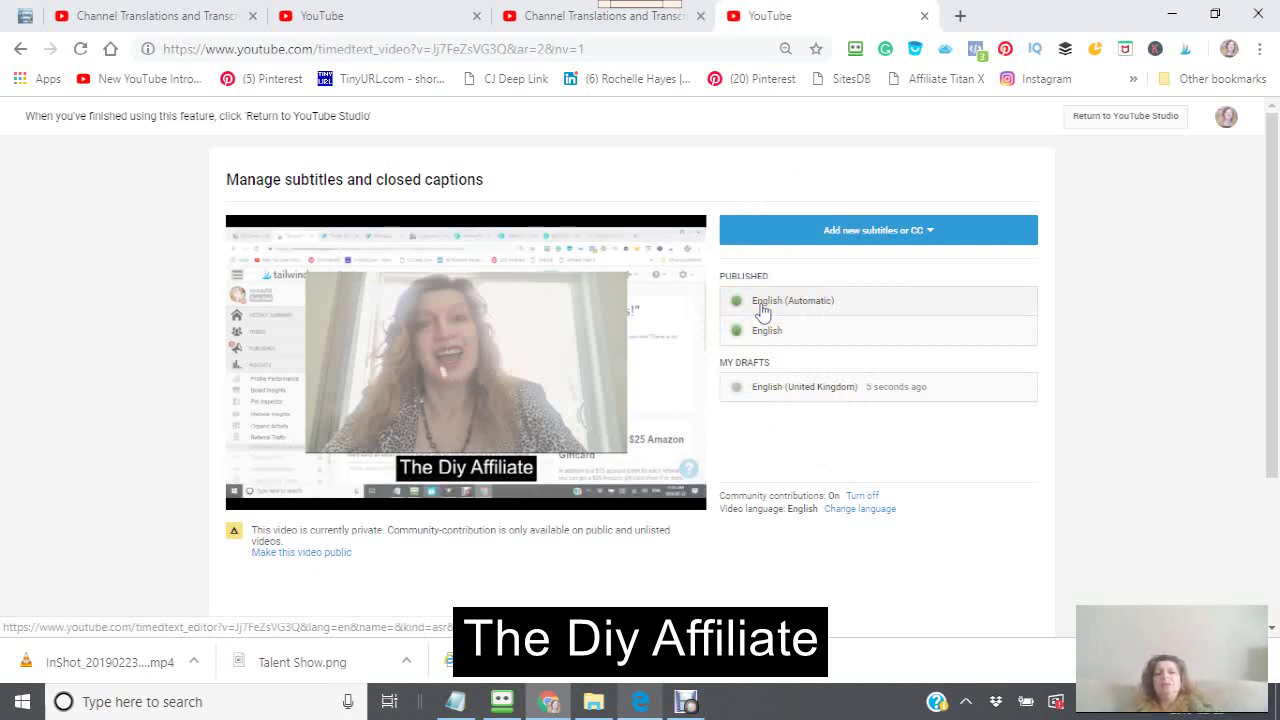
# - Edit the English (Automatic) track, showing its five timed lines from 0:00.2 to 0:29.0
pyautogui.click(762, 310)
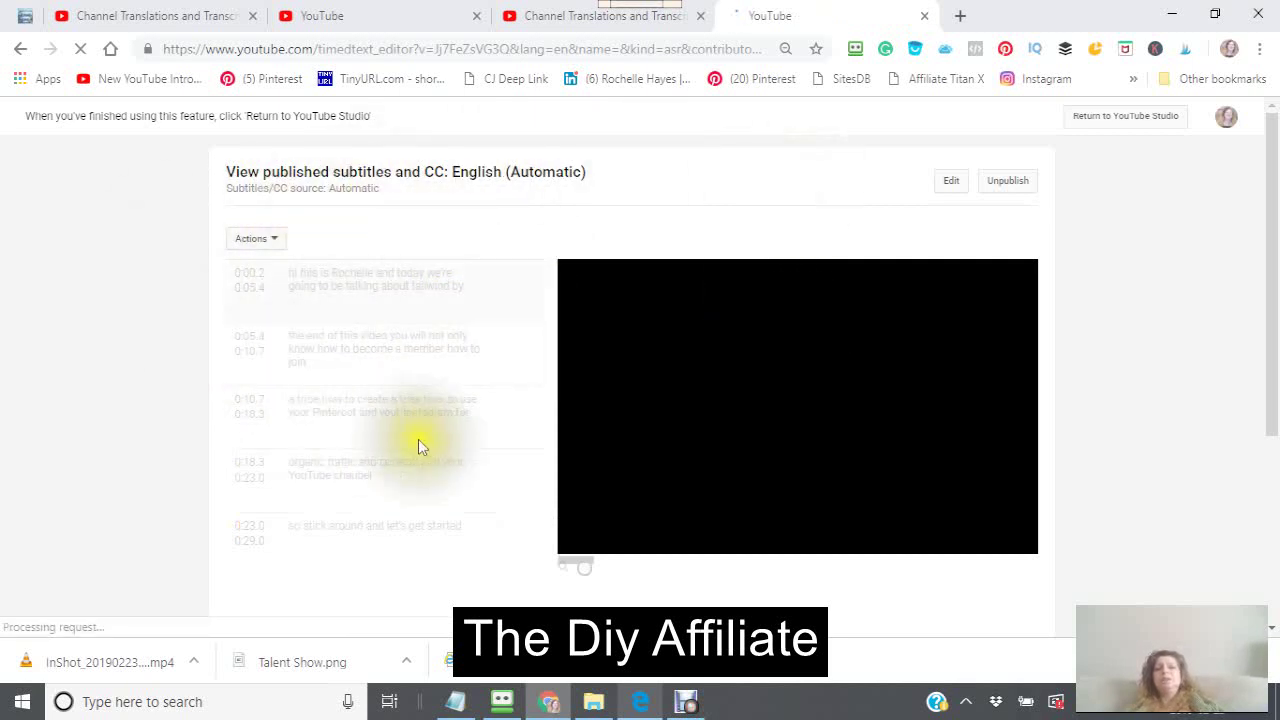
pyautogui.click(940, 185)
pyautogui.click(951, 189)
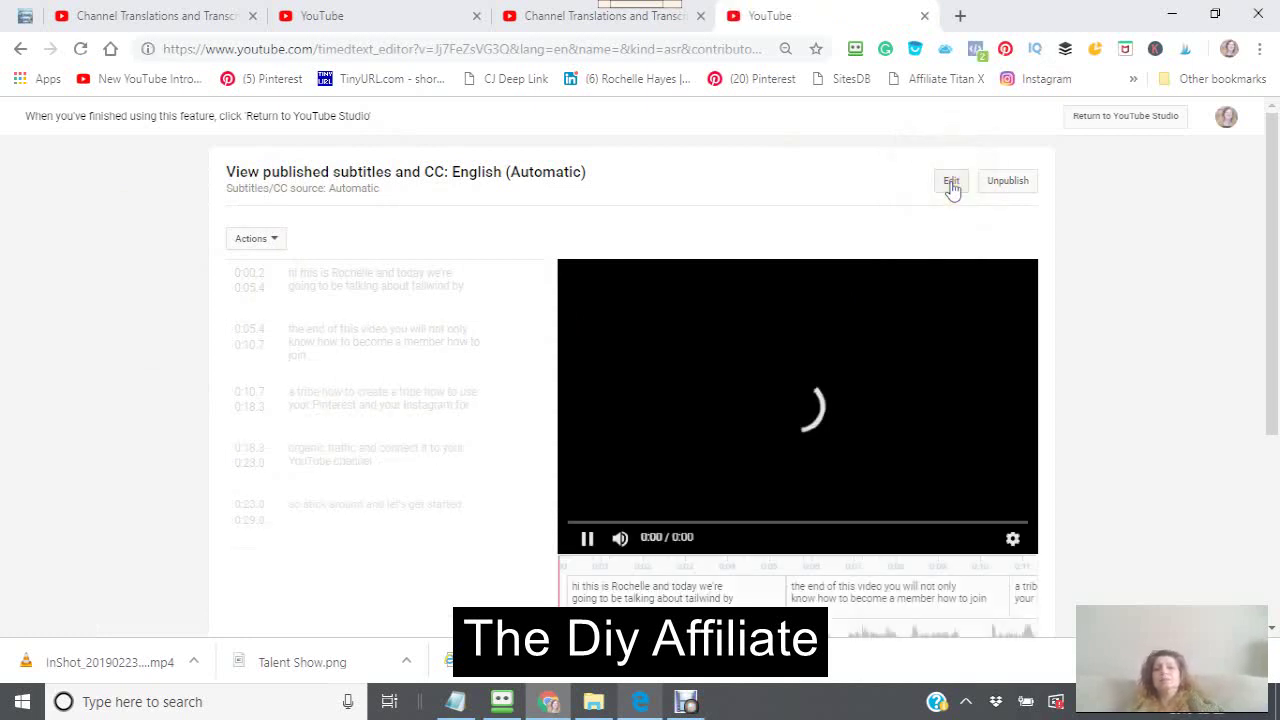
pyautogui.click(951, 189)
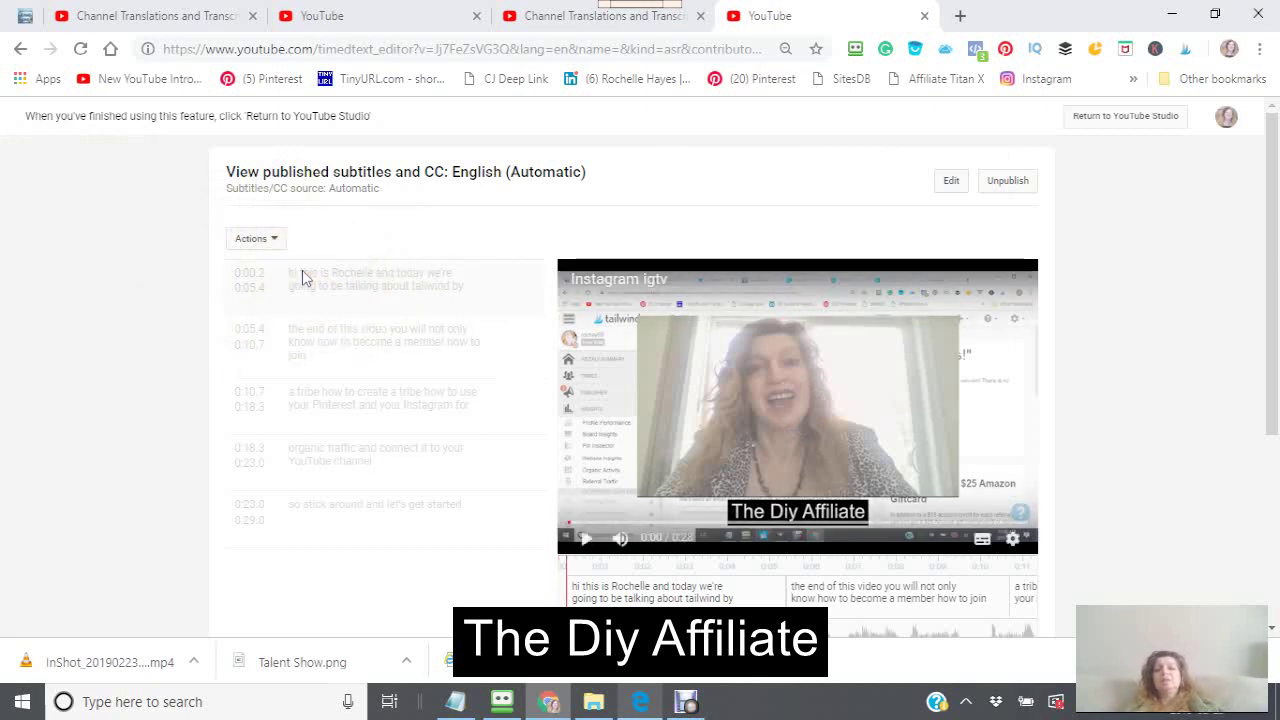
pyautogui.click(305, 280)
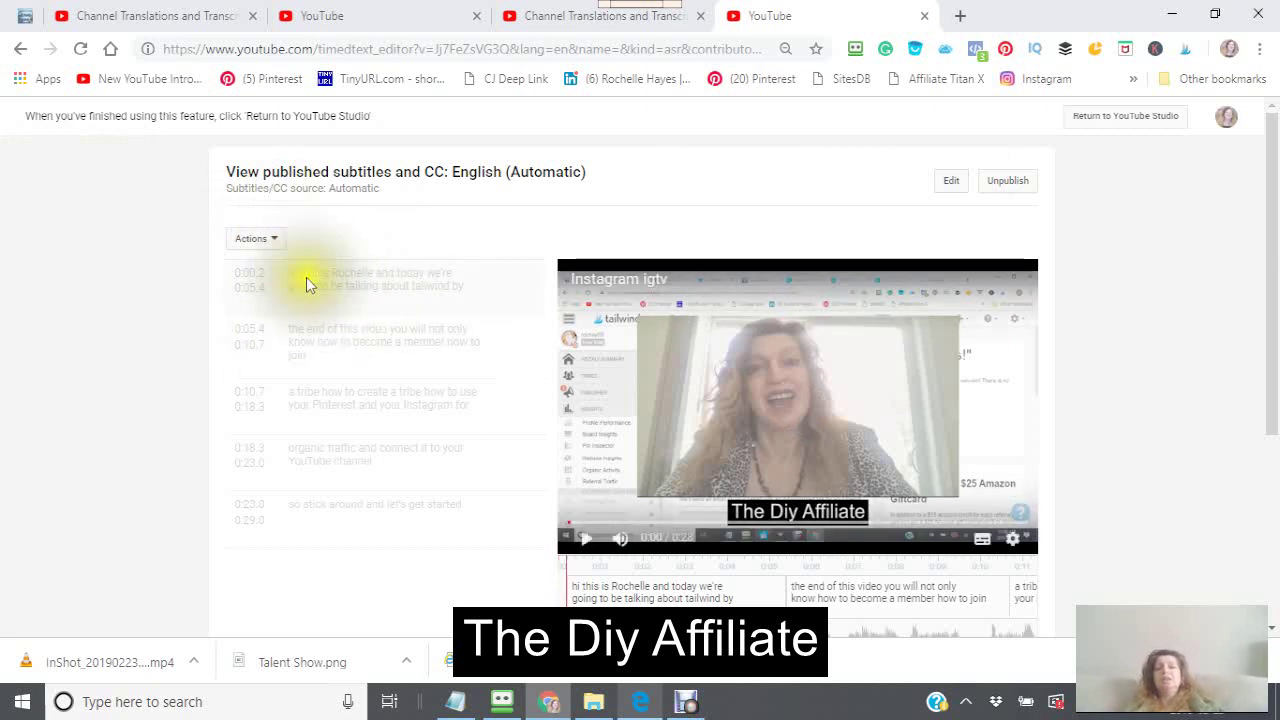
pyautogui.click(333, 286)
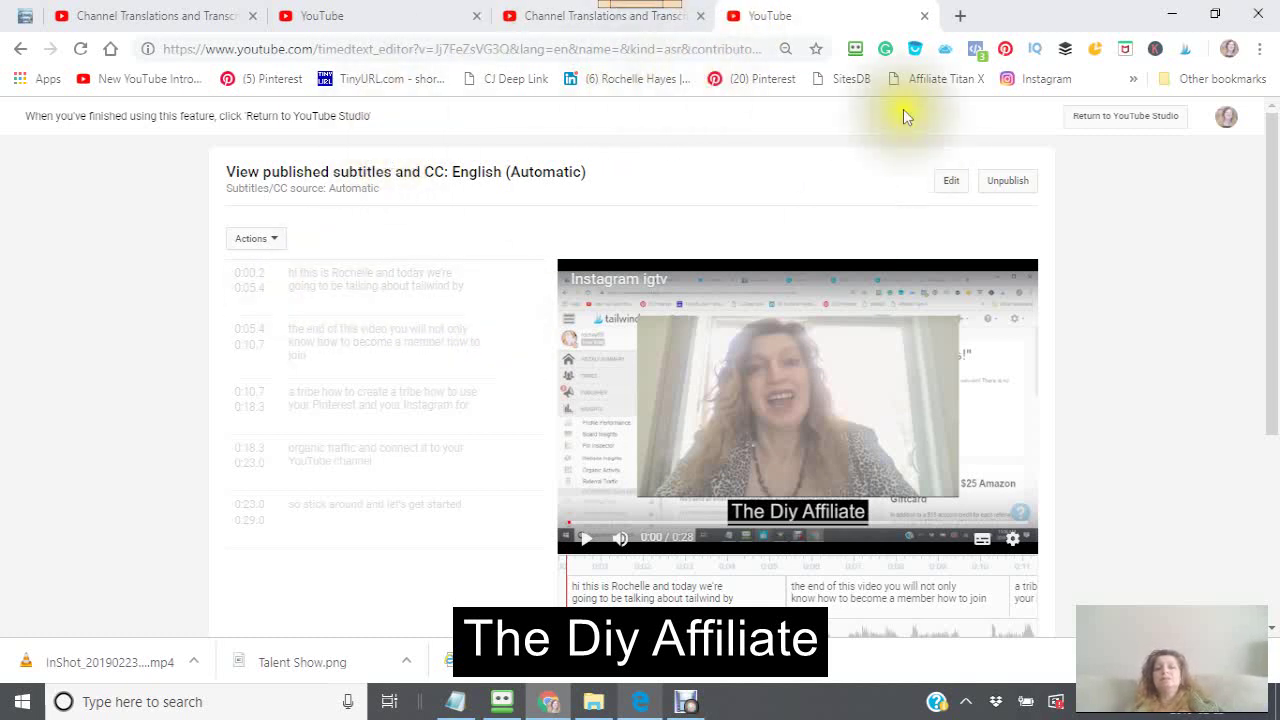
pyautogui.click(950, 186)
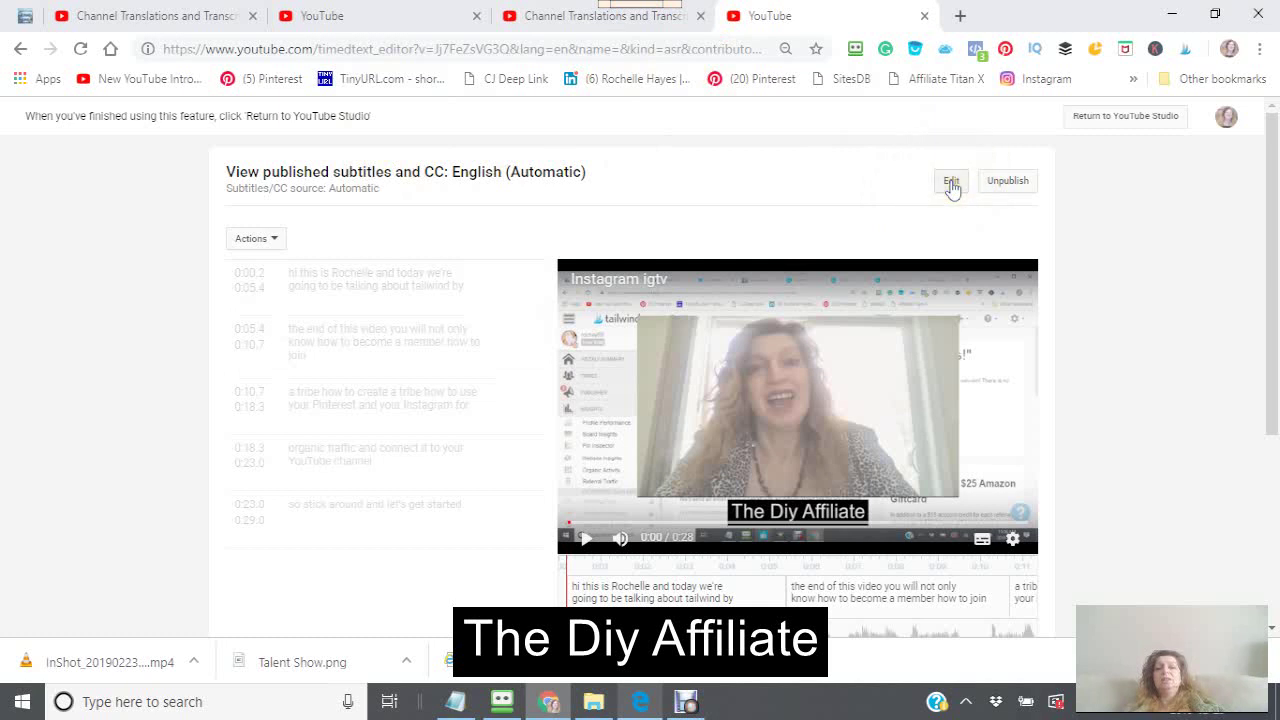
pyautogui.click(951, 186)
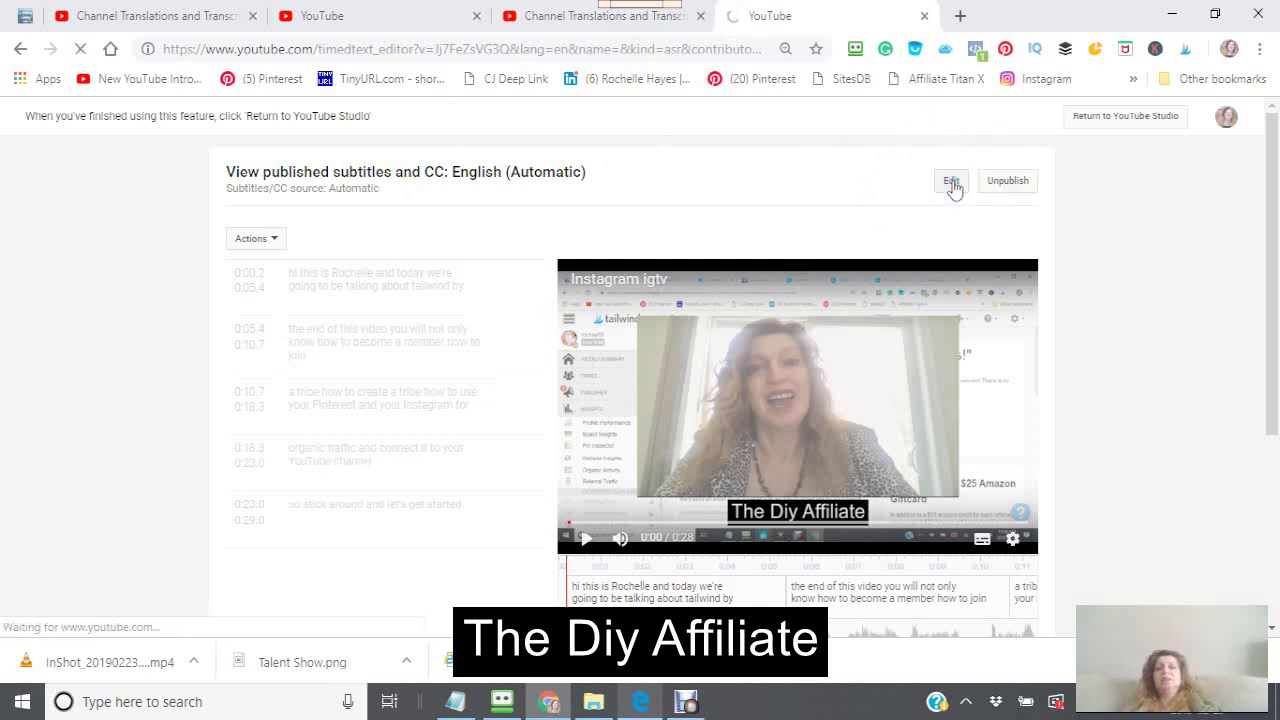
pyautogui.click(950, 187)
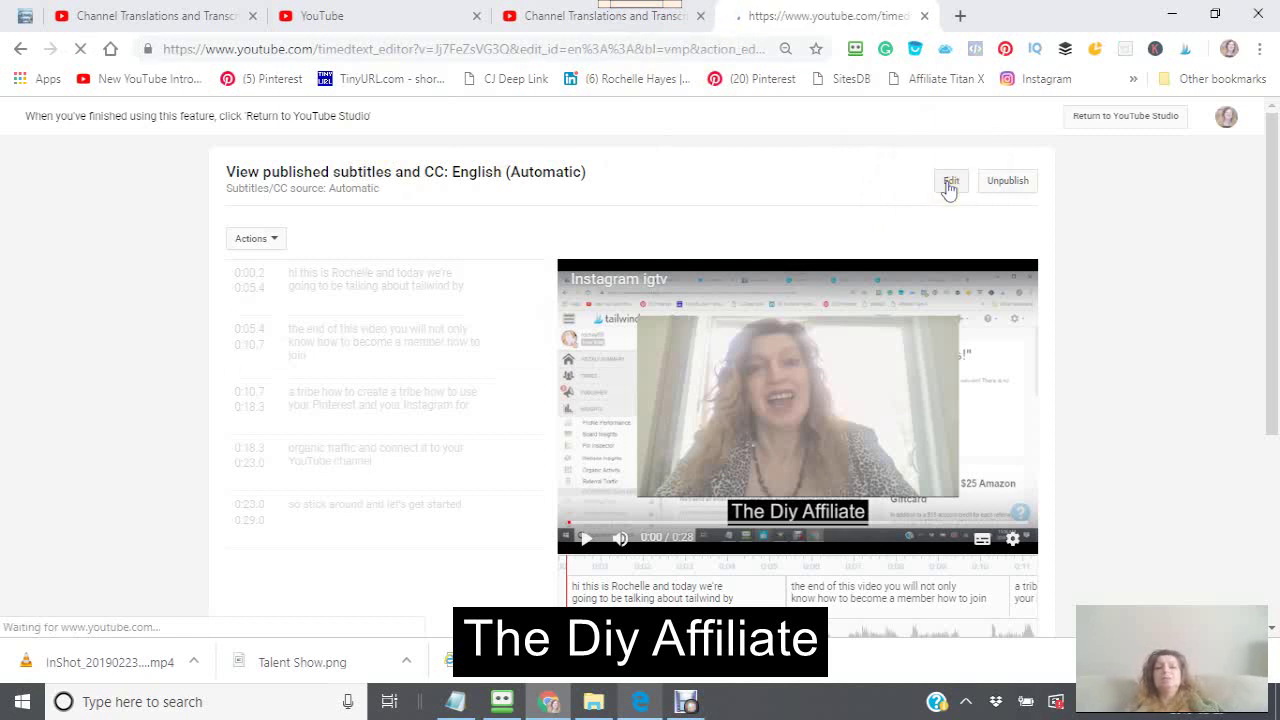
pyautogui.click(949, 187)
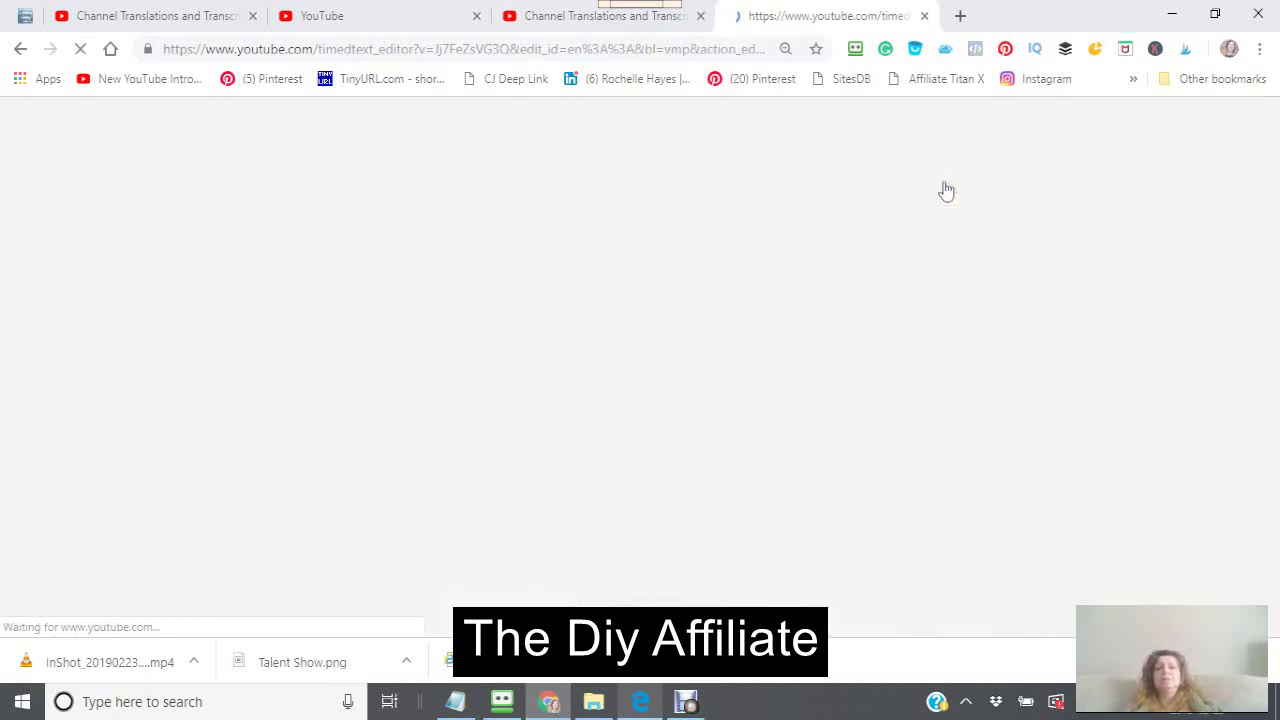
pyautogui.click(945, 191)
pyautogui.click(937, 191)
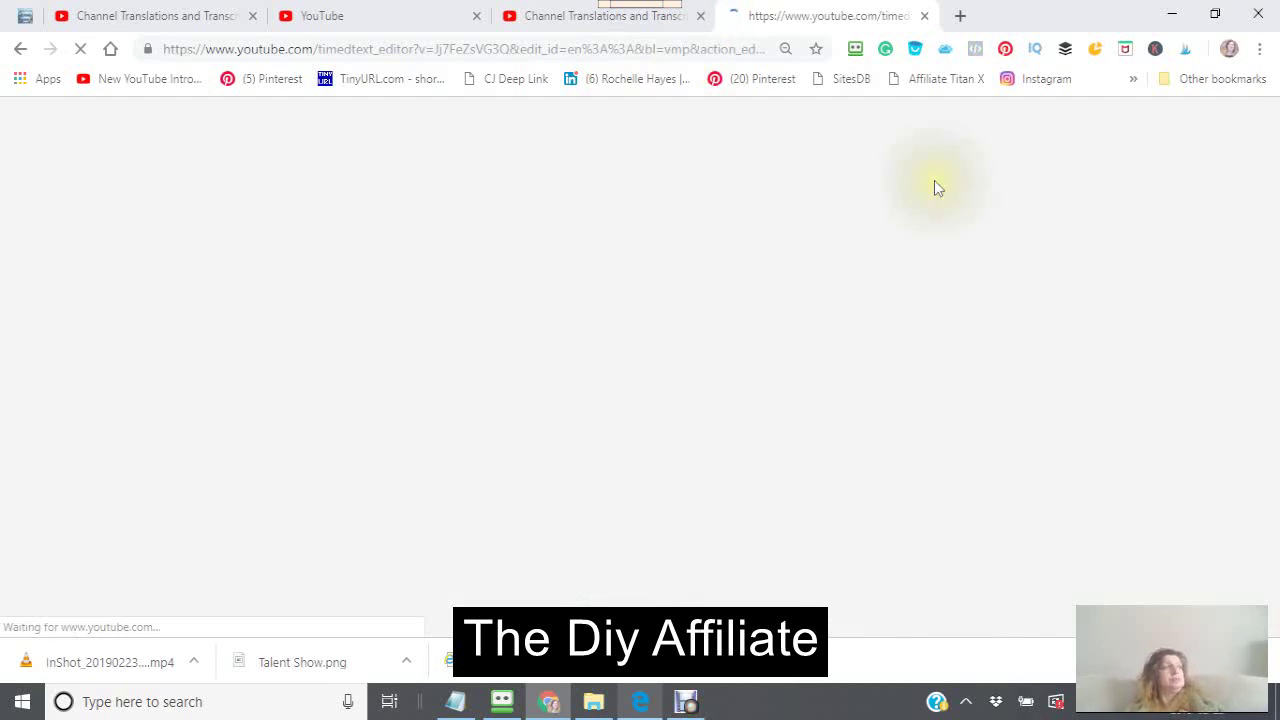
pyautogui.click(843, 229)
pyautogui.click(966, 242)
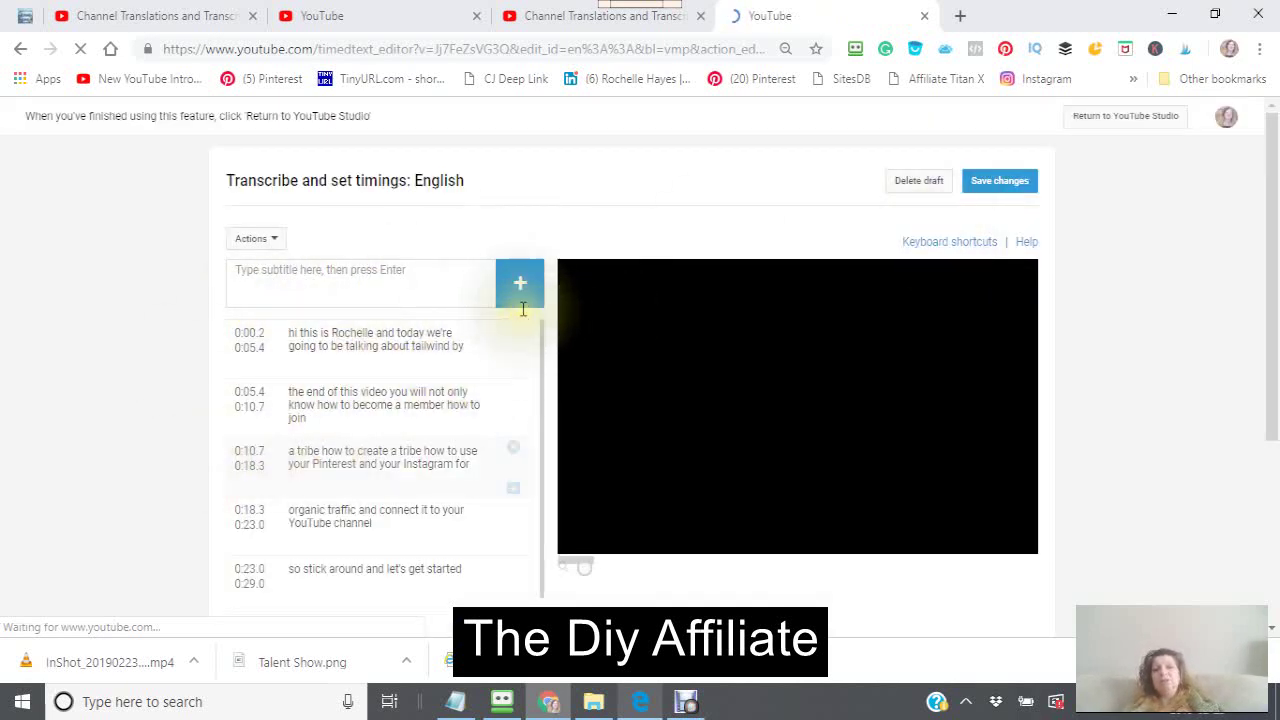
# - Save the caption changes and type 'Instagram IGTV' as a new caption at the video's start
pyautogui.click(1020, 186)
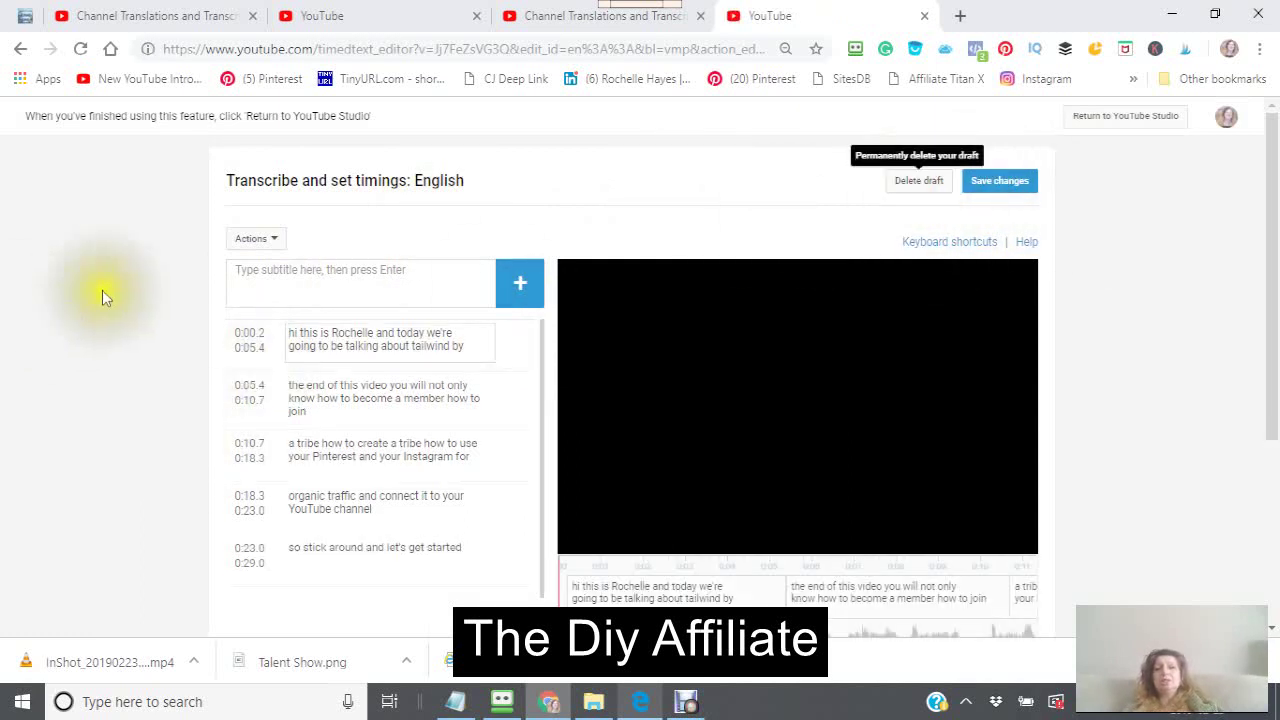
pyautogui.click(234, 272)
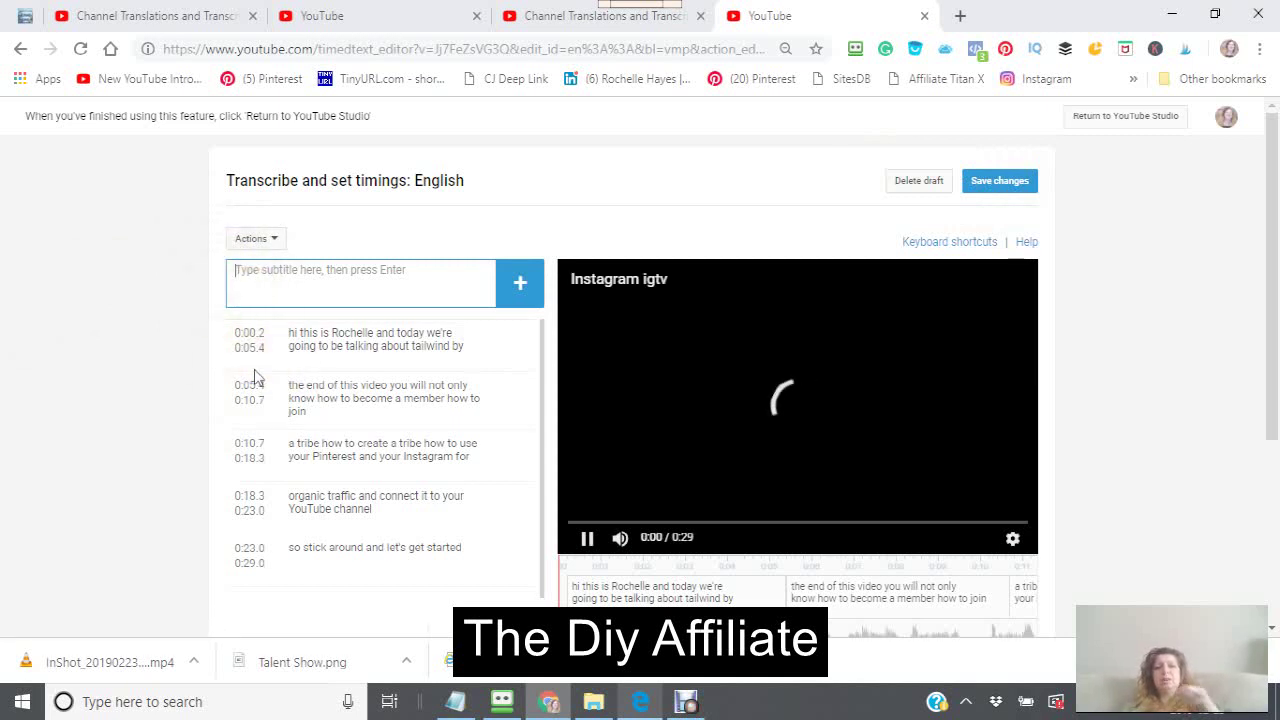
pyautogui.click(245, 335)
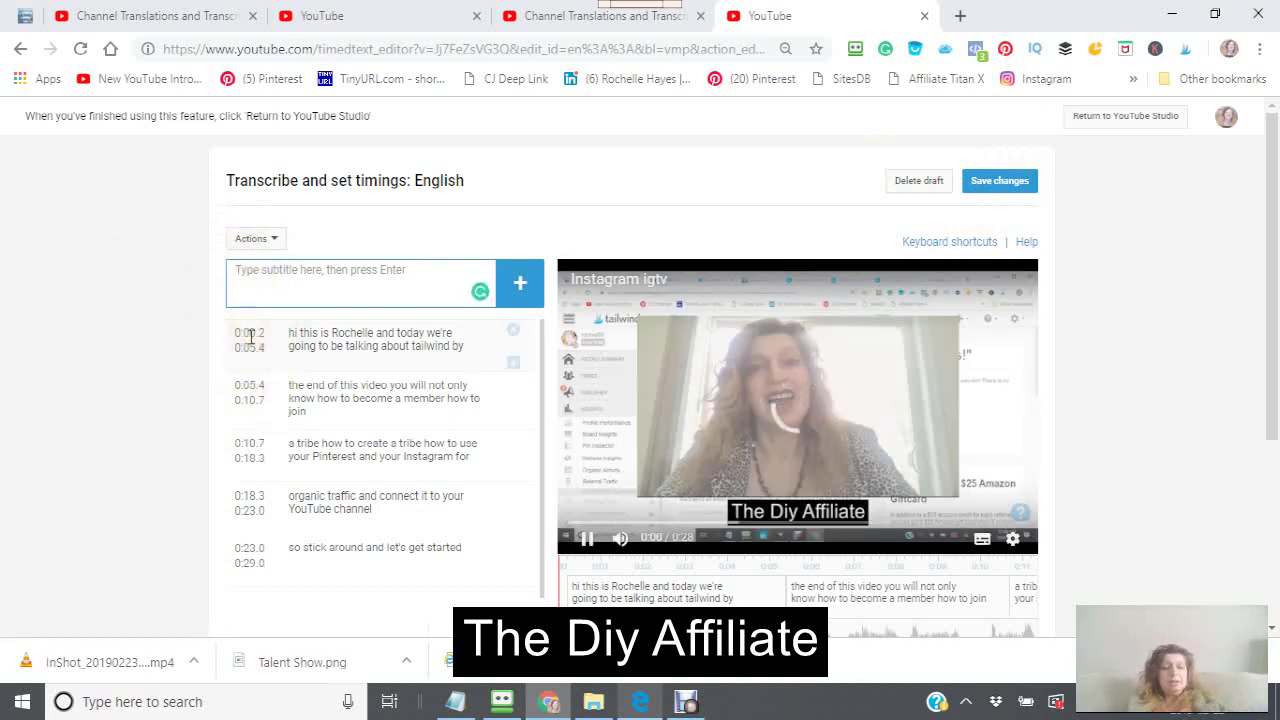
pyautogui.write('Instagram IGTV')
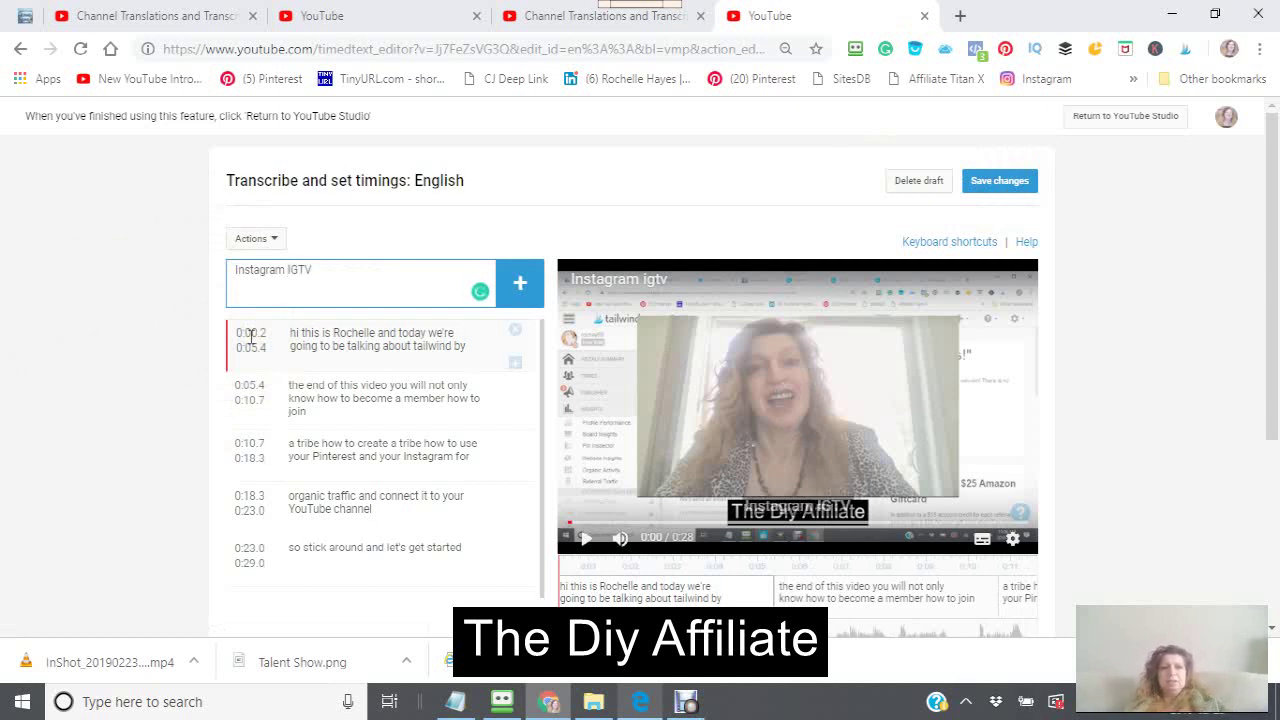
# - Add the Instagram IGTV caption and delete the trailing word 'by' from the greeting caption
pyautogui.click(523, 287)
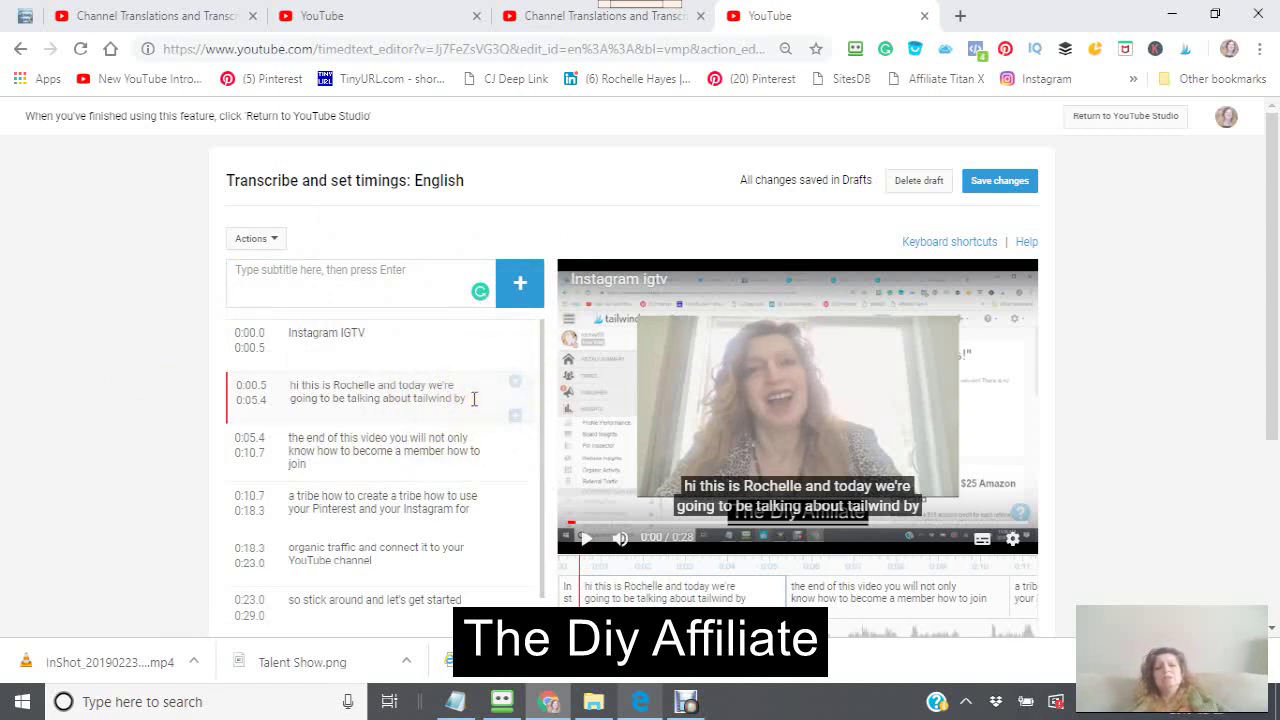
pyautogui.click(474, 398)
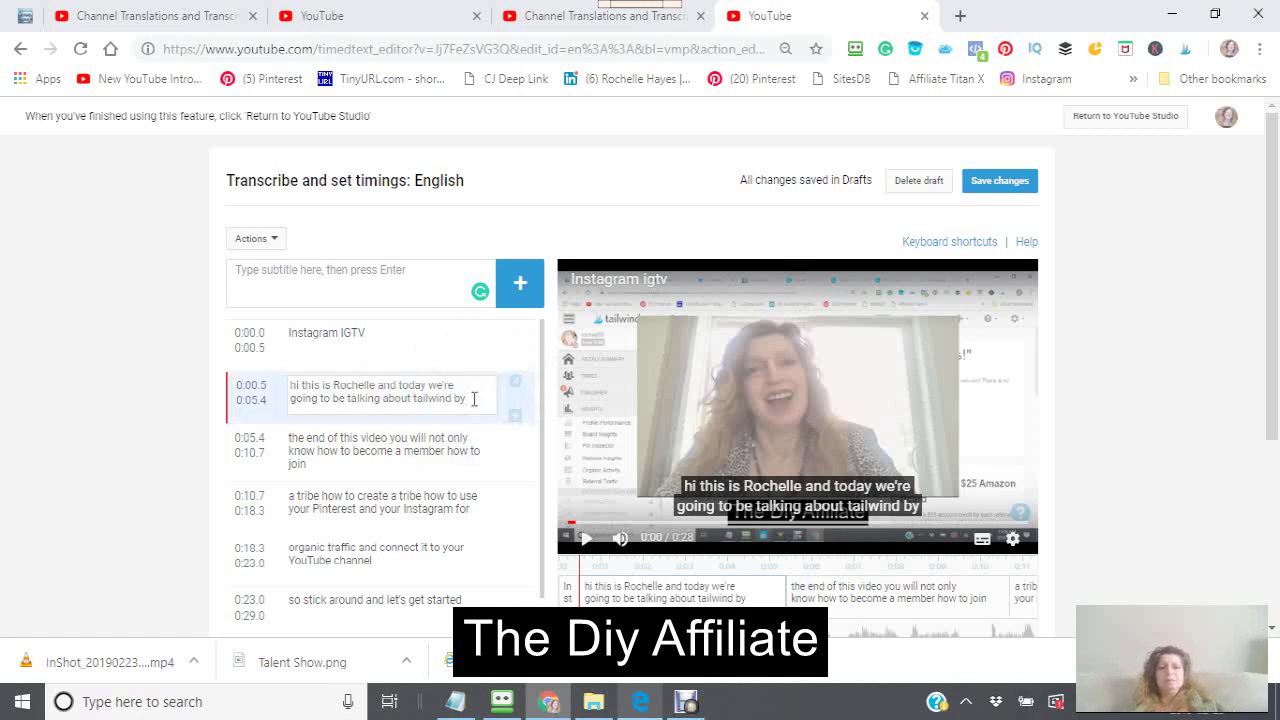
pyautogui.click(476, 404)
pyautogui.click(477, 407)
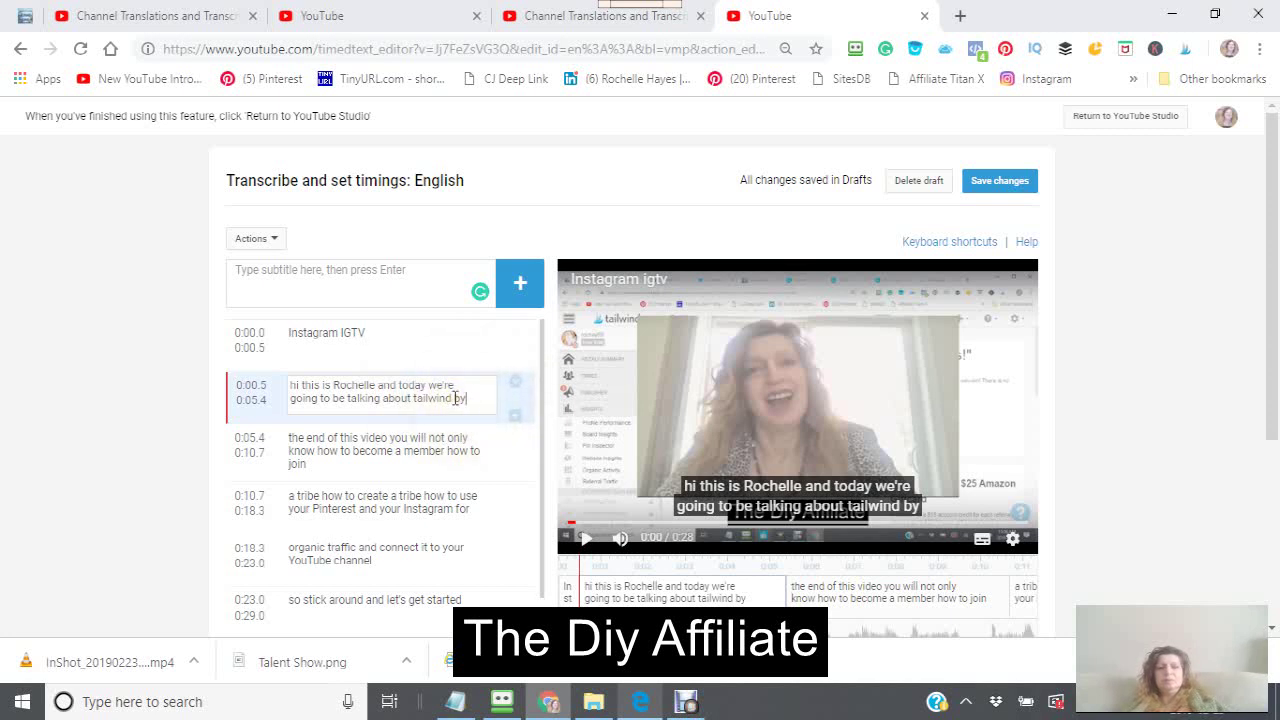
pyautogui.moveTo(455, 398); pyautogui.dragTo(486, 393)
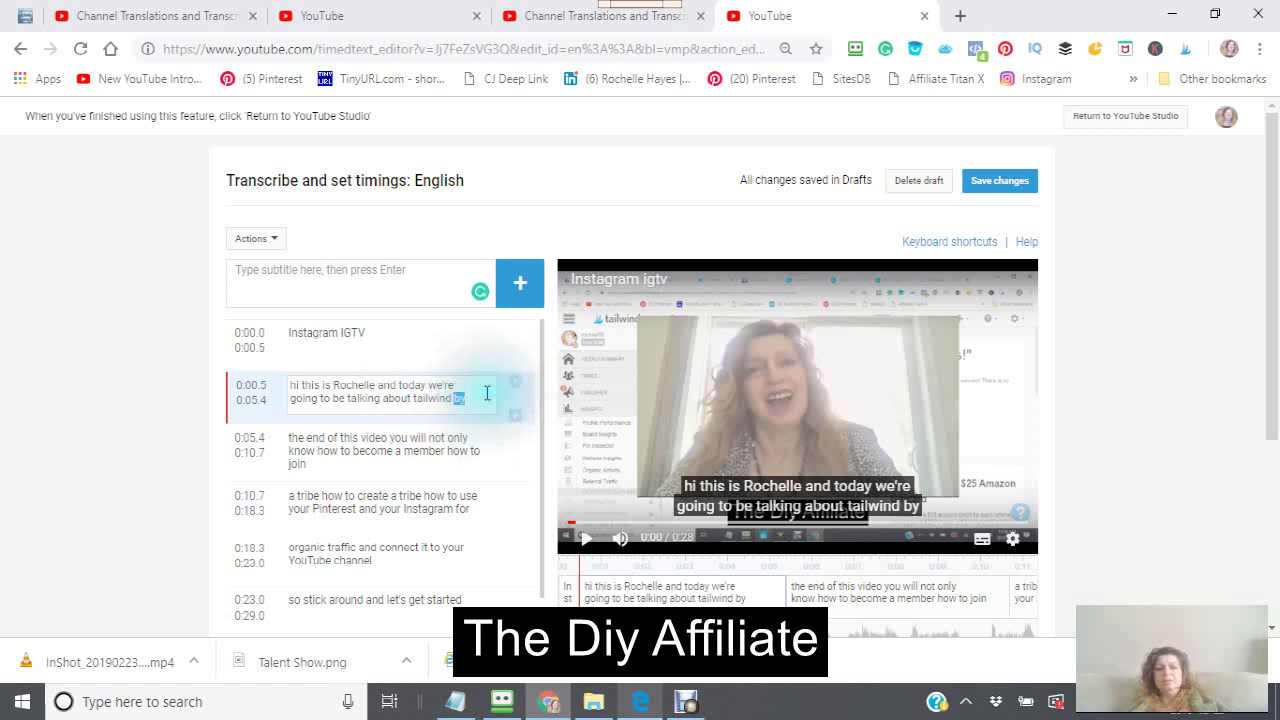
pyautogui.press('BackSpace')
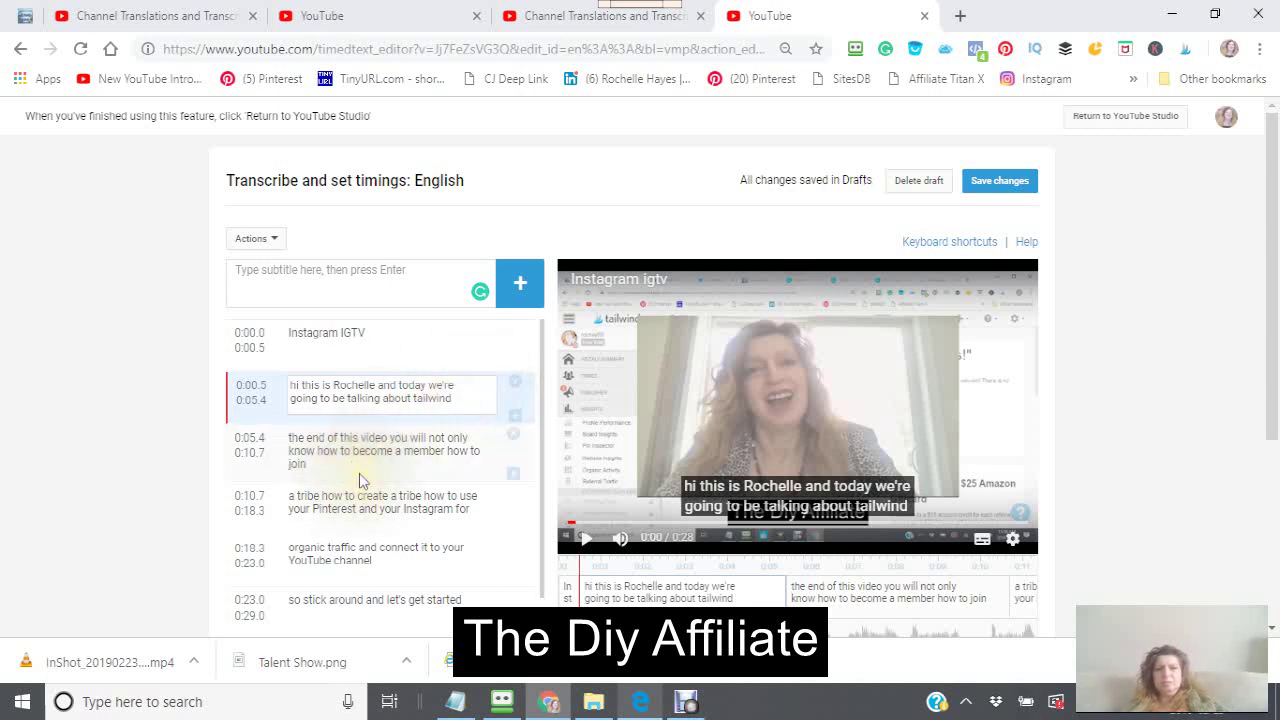
# - Split the greeting caption, inserting an empty caption from 0:01.0 to 0:05.4
pyautogui.click(513, 421)
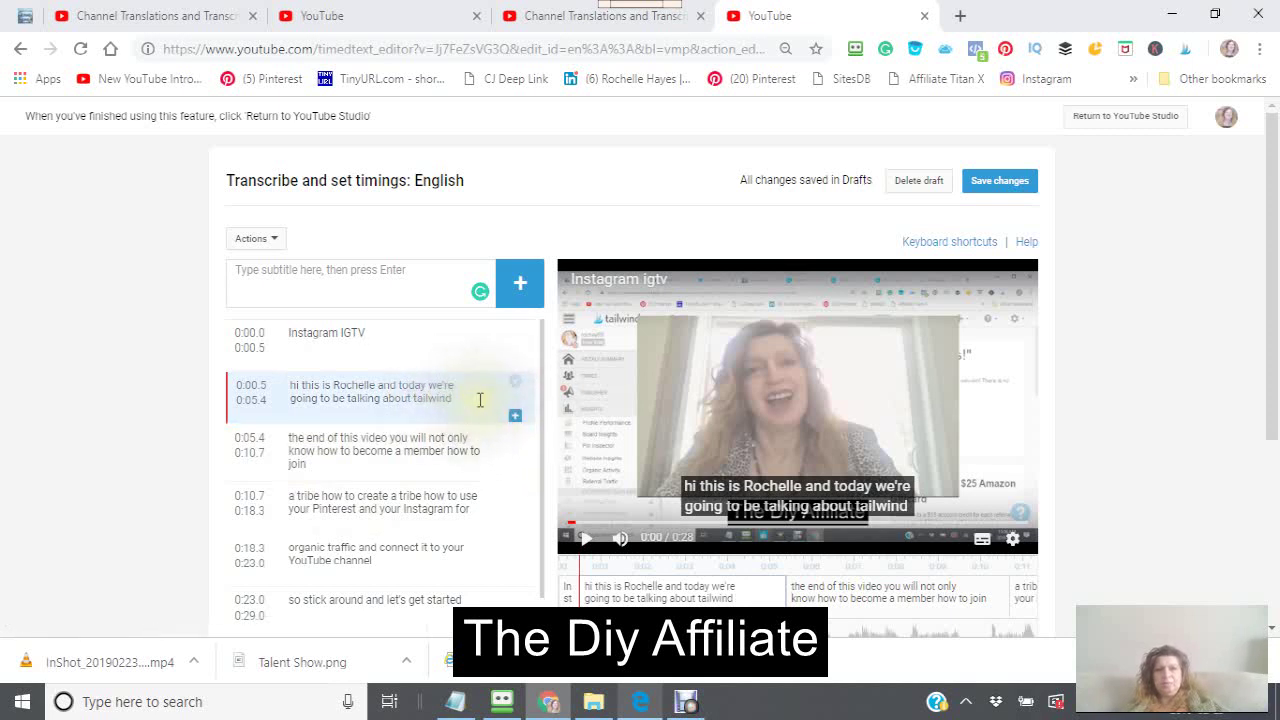
pyautogui.click(470, 399)
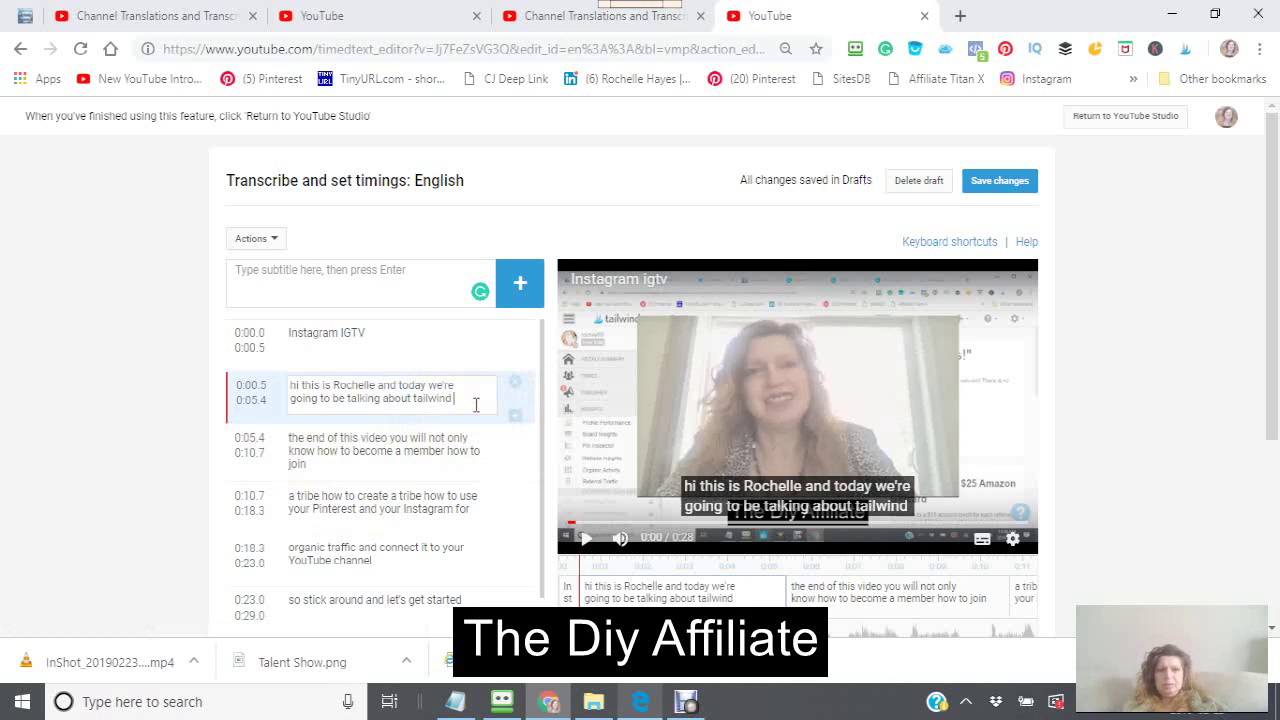
pyautogui.press('Return')
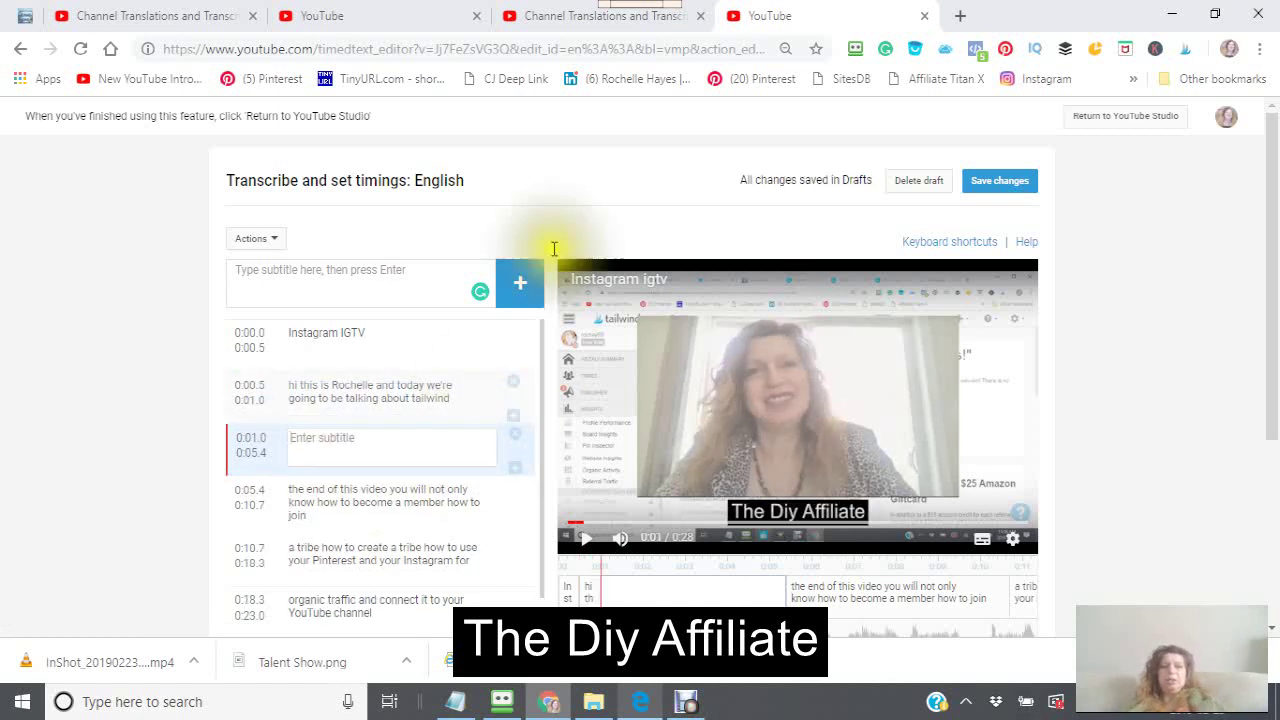
# - Type 'By The End of This Video' into the empty 0:01.0–0:05.4 caption, fixing the capital H
pyautogui.moveTo(513, 420)
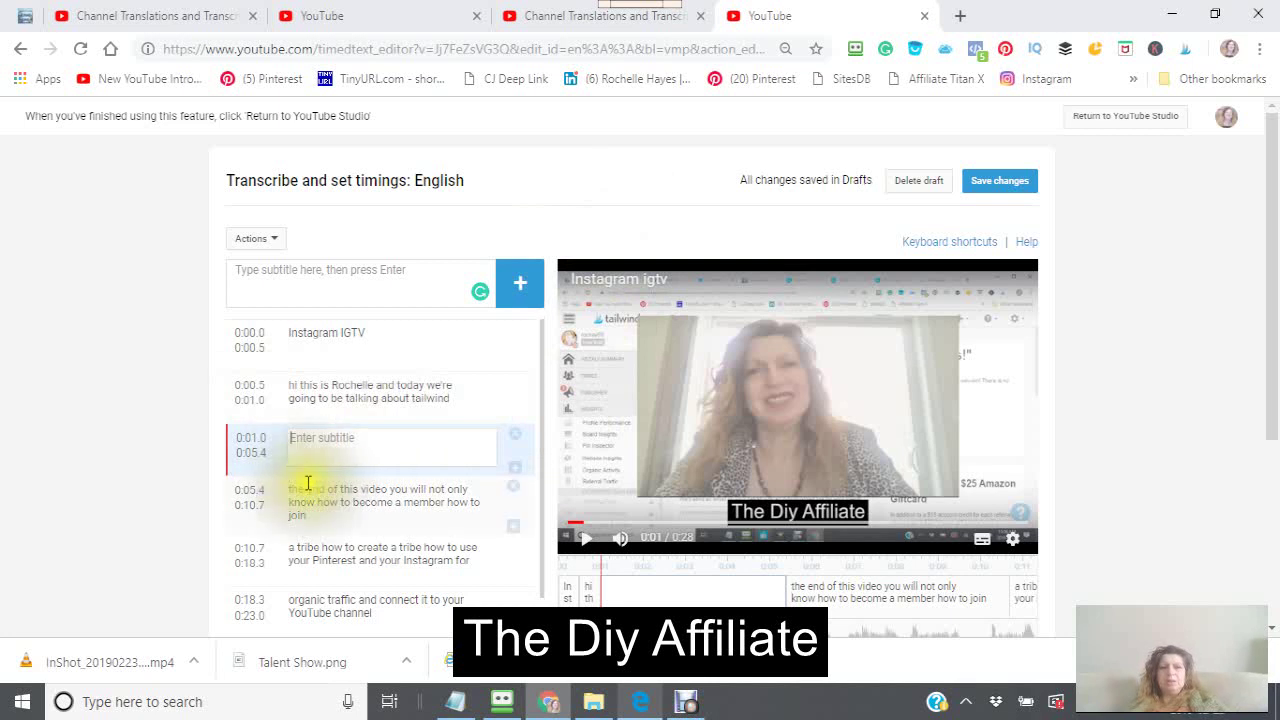
pyautogui.write('By The End')
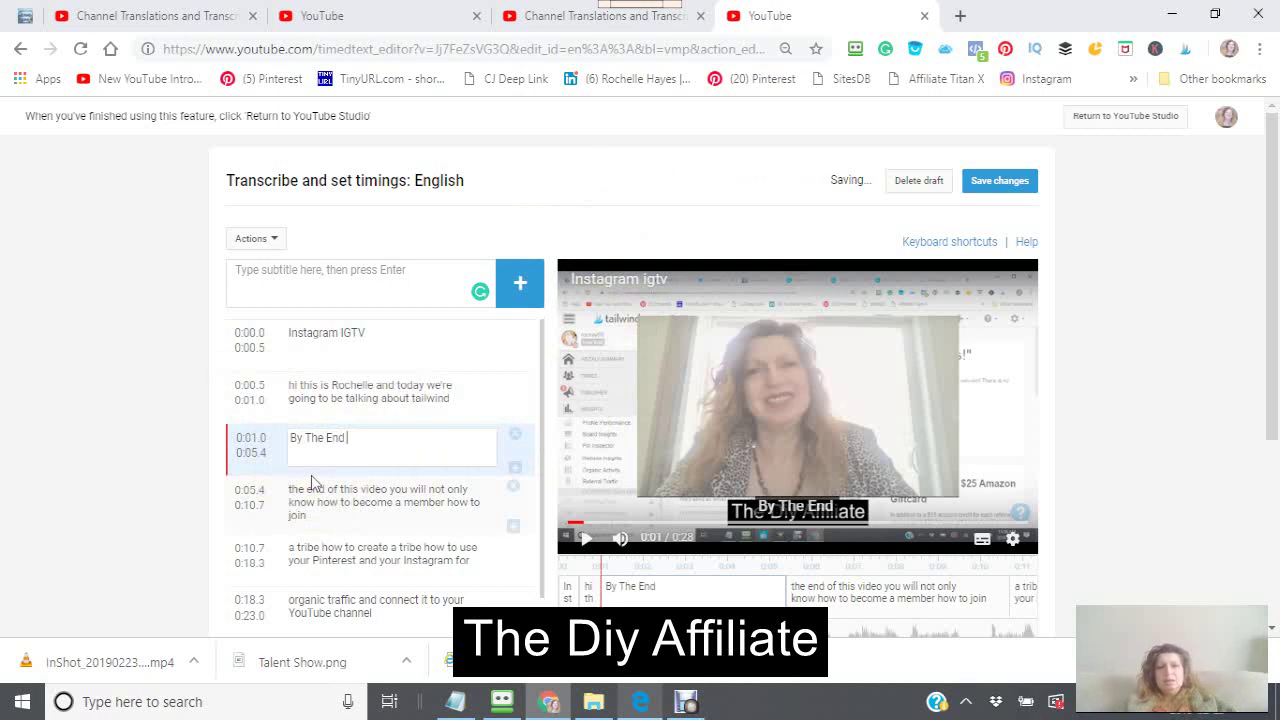
pyautogui.write('of THis')
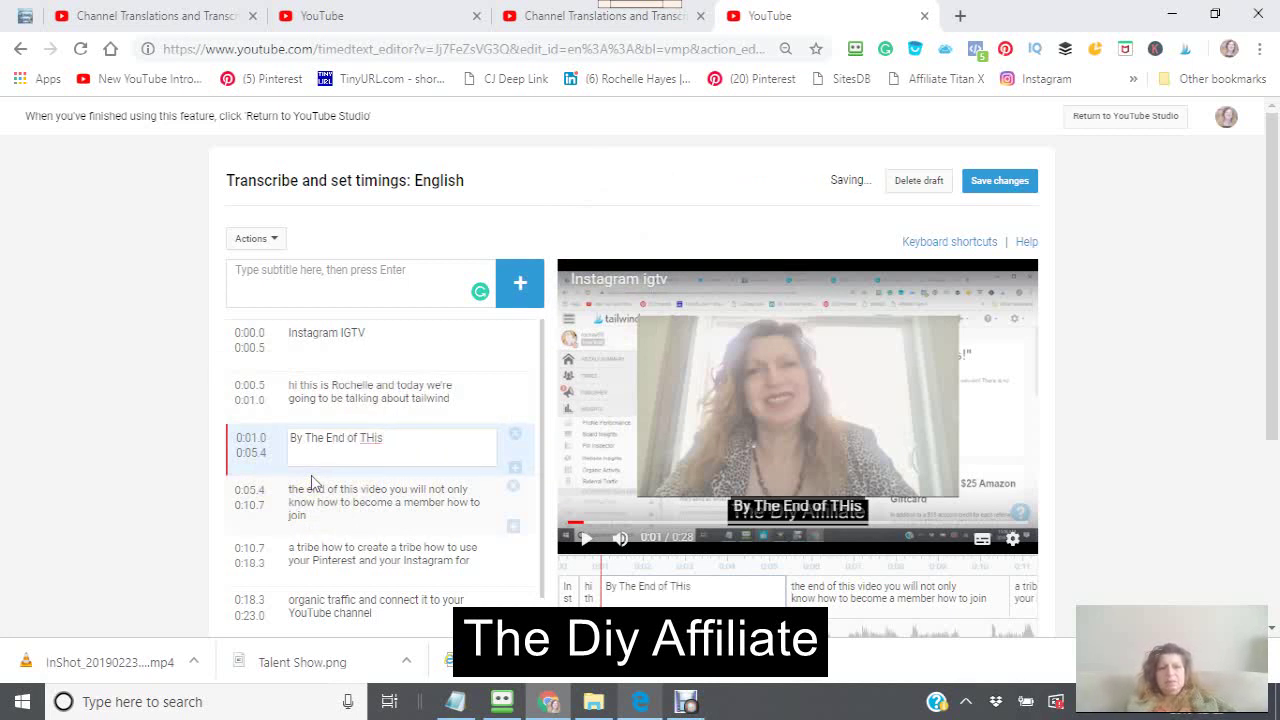
pyautogui.press('BackSpace')
pyautogui.press('BackSpace')
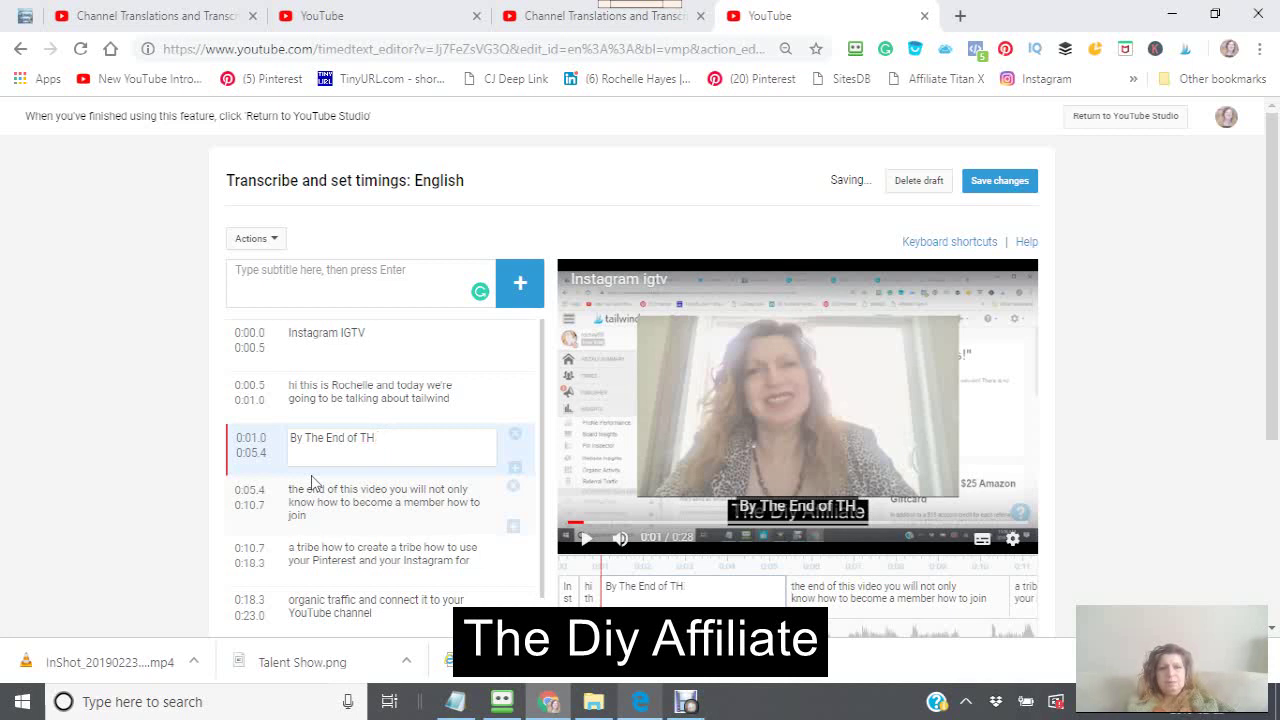
pyautogui.press('BackSpace')
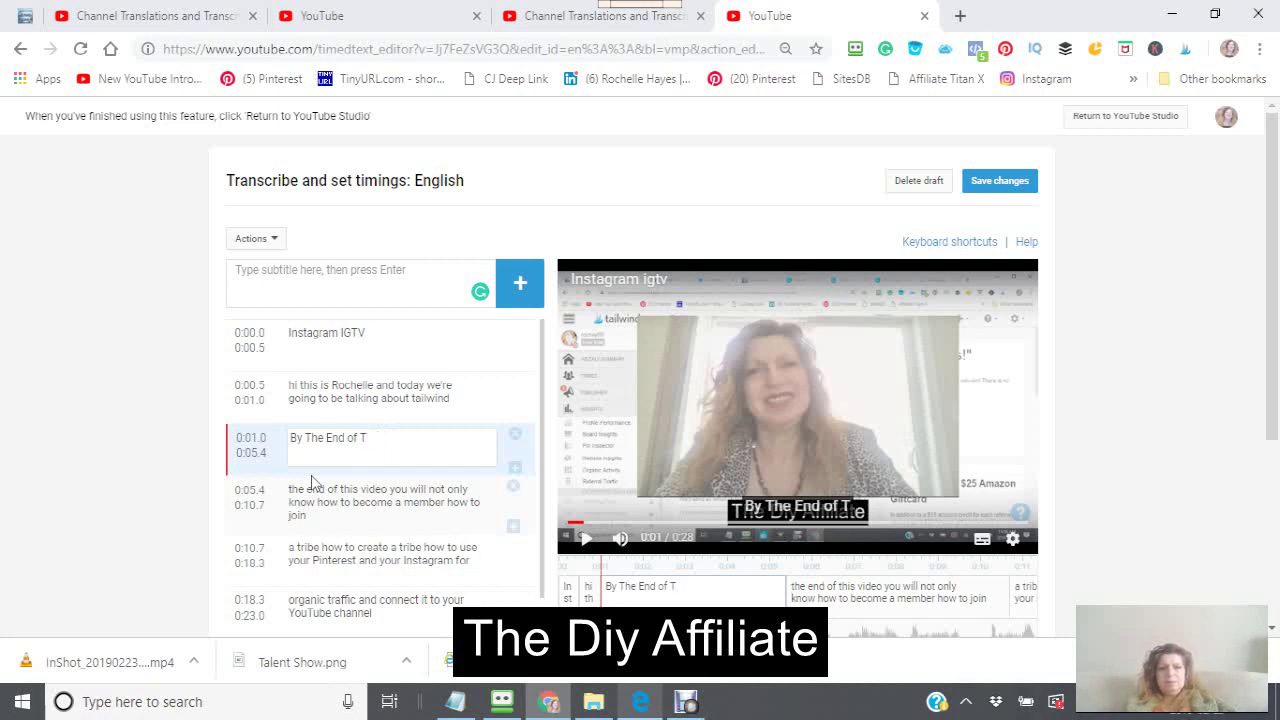
pyautogui.write('hi')
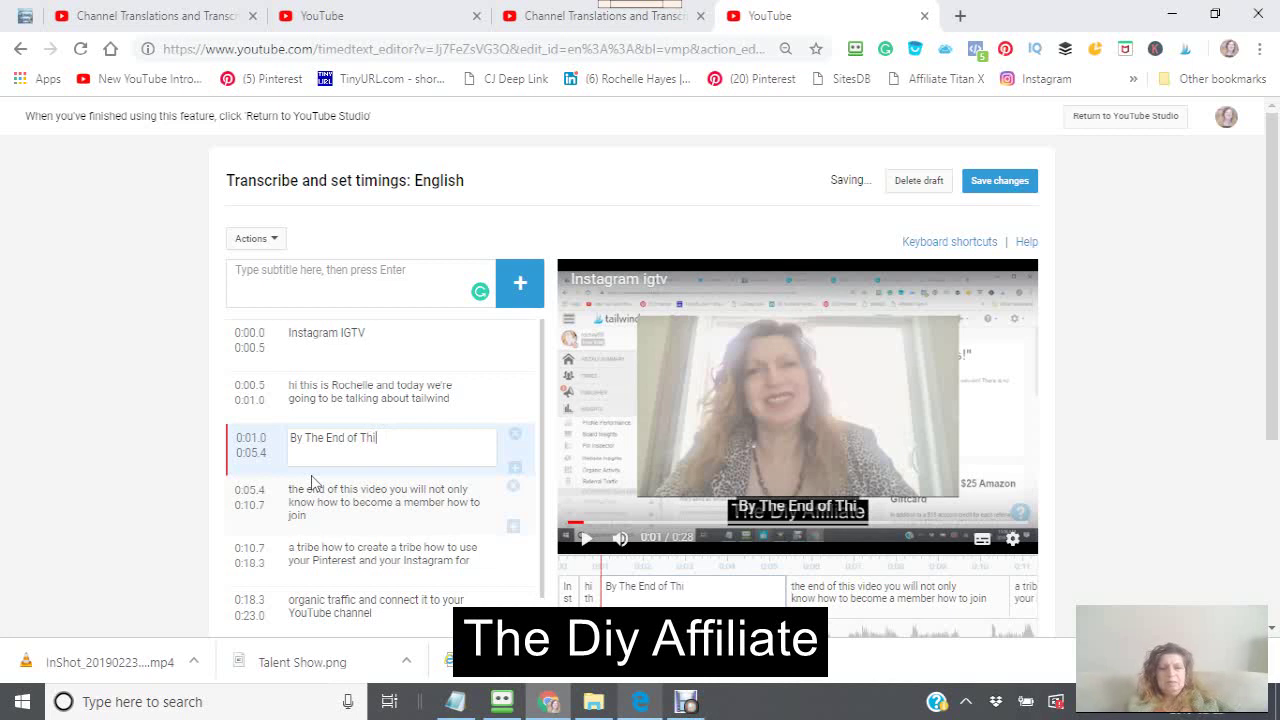
pyautogui.write('s V')
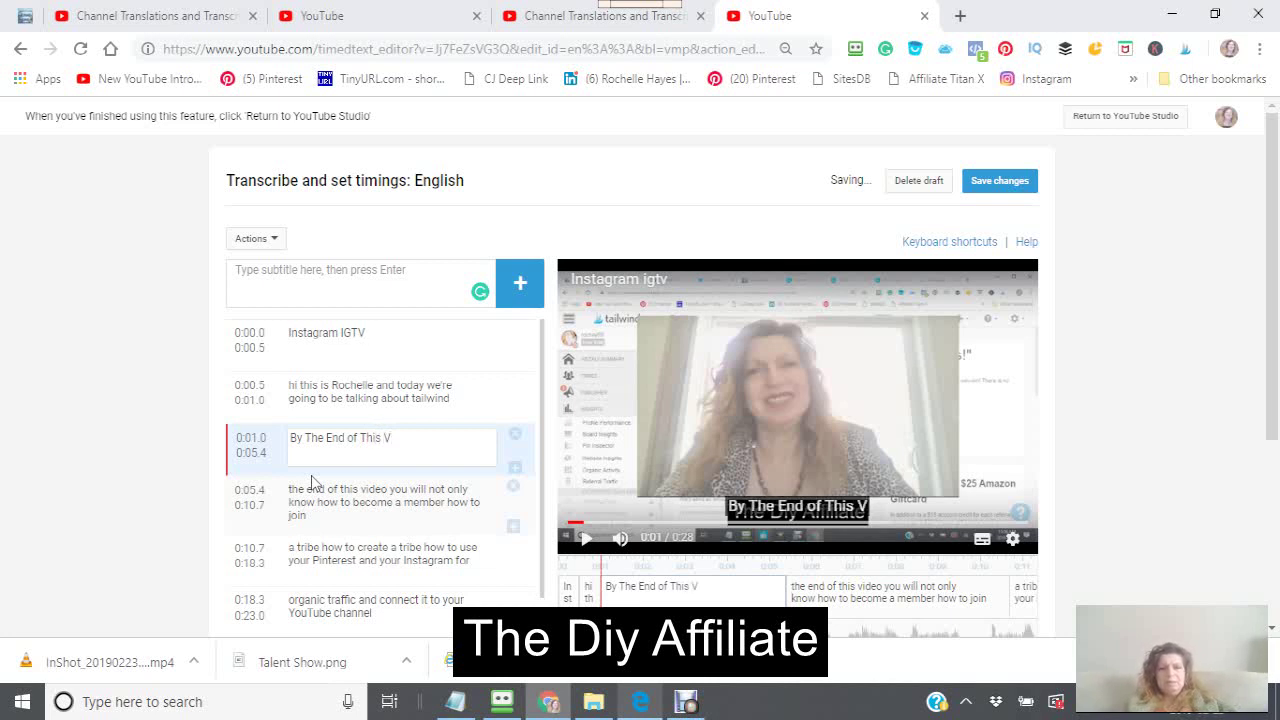
pyautogui.write('ideo')
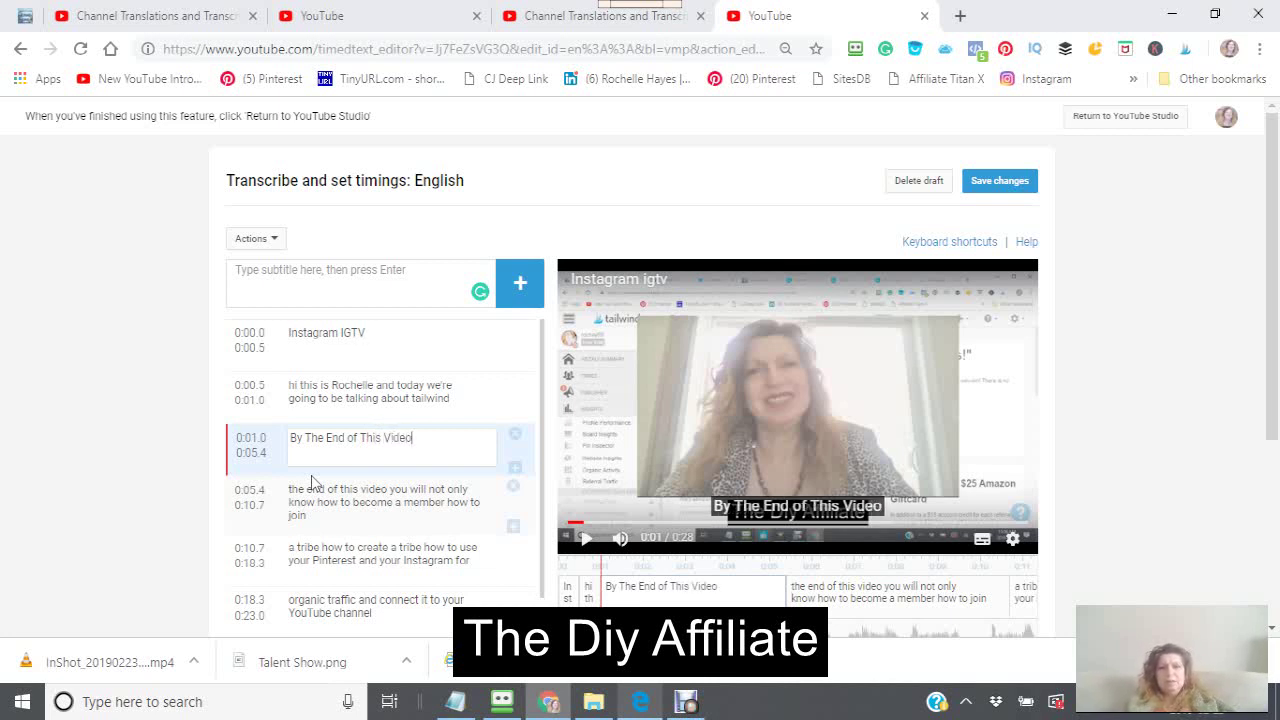
pyautogui.click(480, 505)
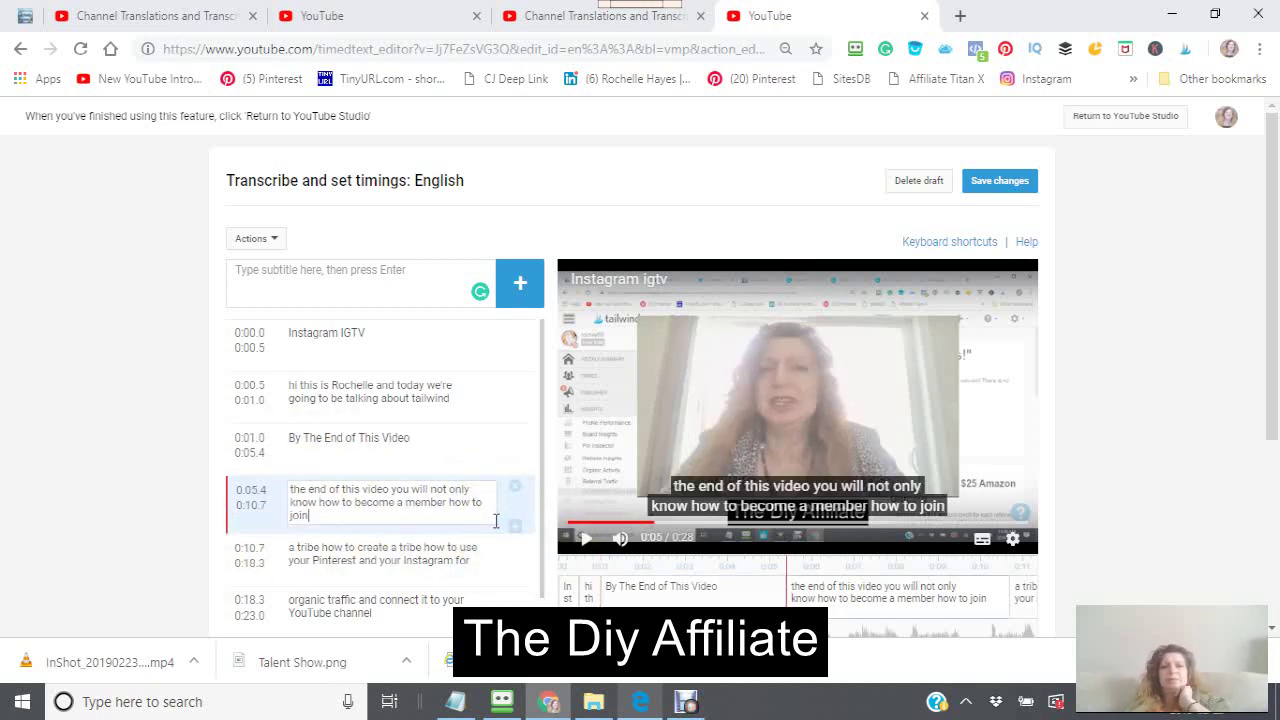
pyautogui.scroll(-1, 467, 488)
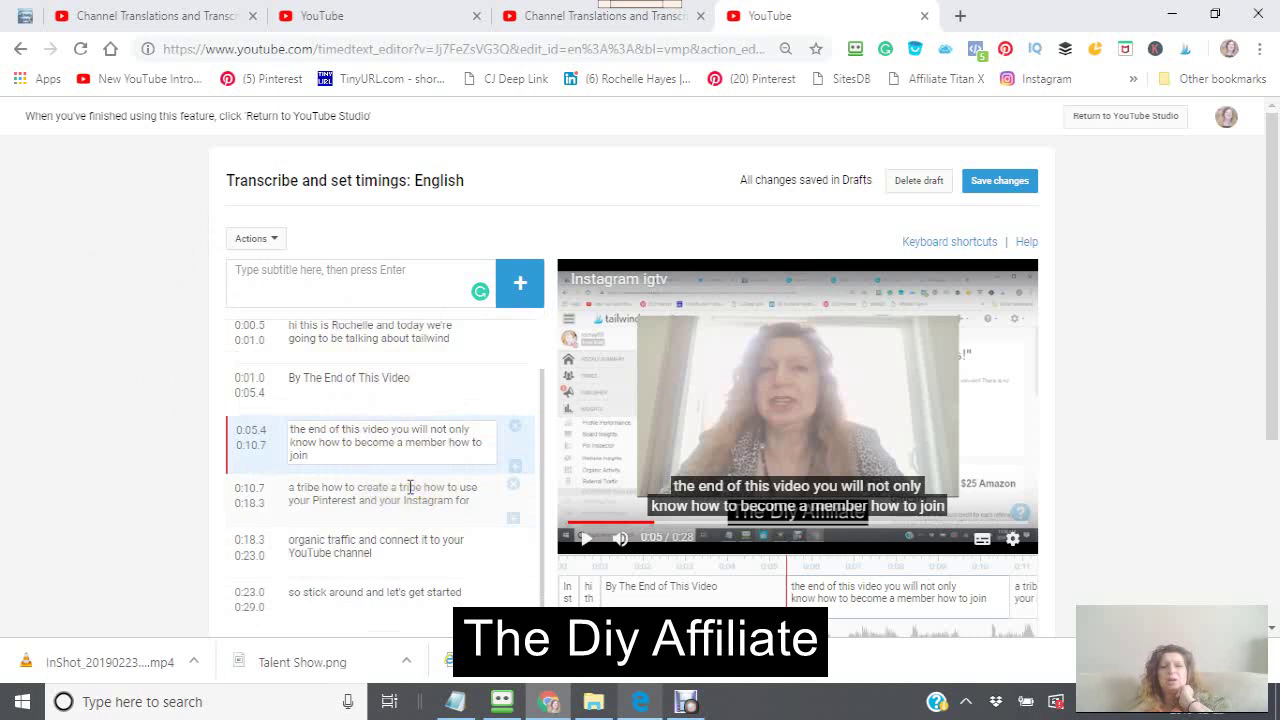
pyautogui.scroll(-3, 409, 486)
pyautogui.scroll(3, 409, 486)
pyautogui.scroll(-2, 409, 486)
pyautogui.scroll(1, 409, 486)
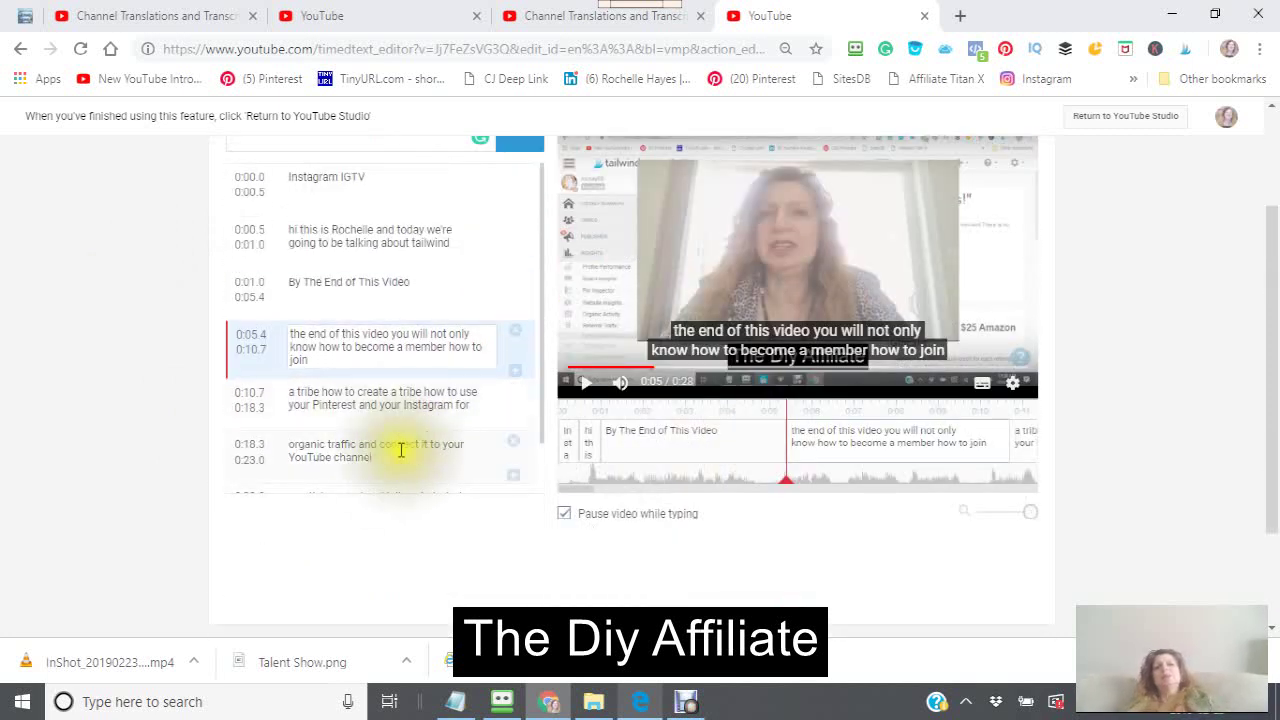
pyautogui.scroll(2, 398, 427)
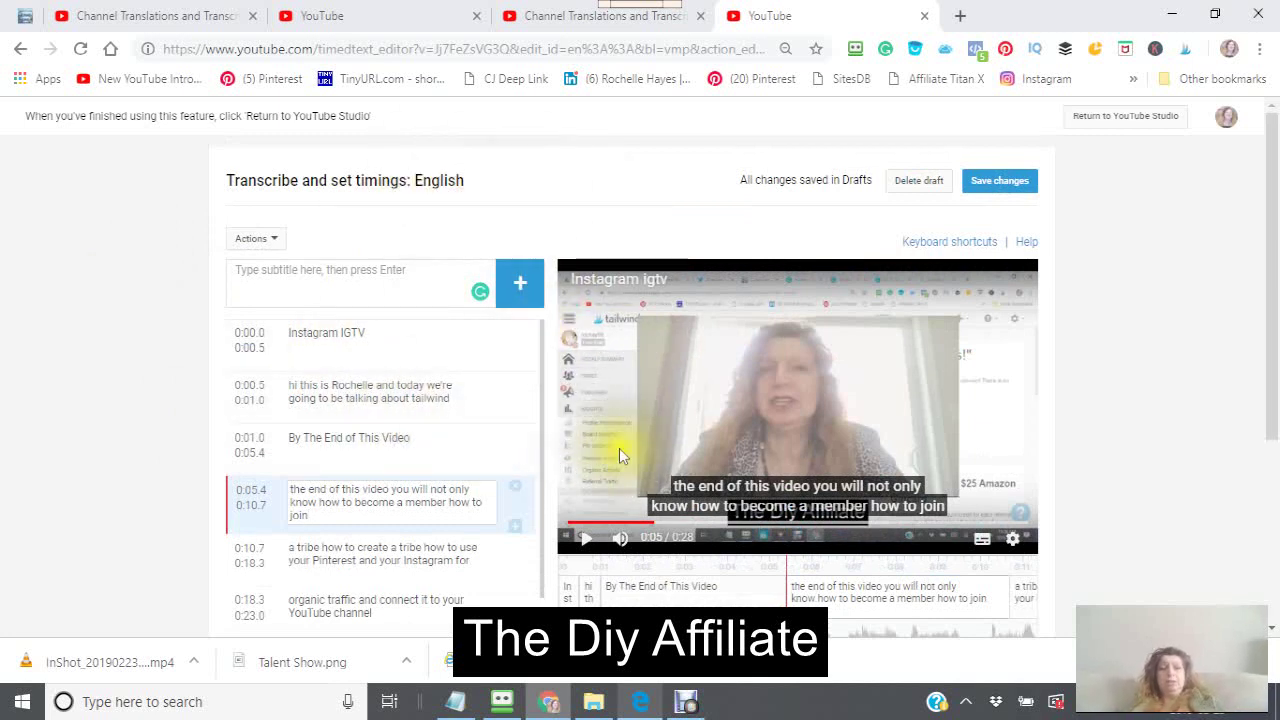
# - Save the edited subtitles and confirm publishing them over the existing English track
pyautogui.click(1001, 182)
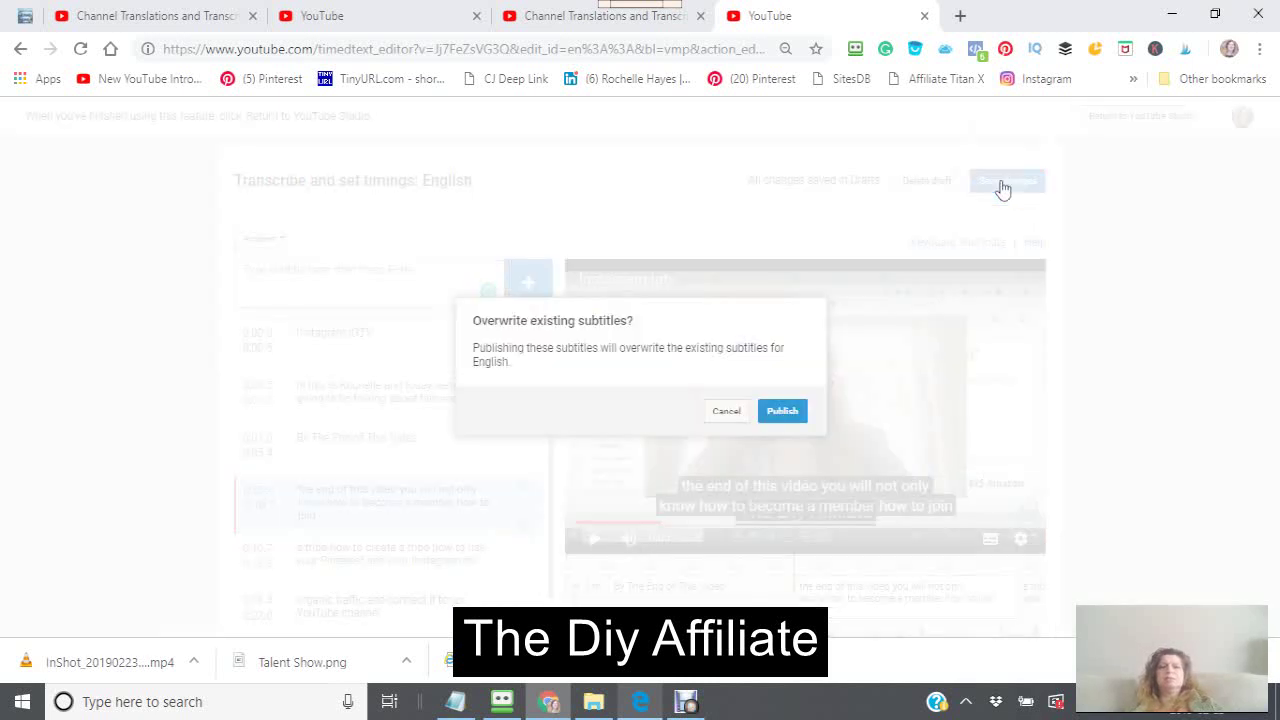
pyautogui.click(793, 416)
pyautogui.click(792, 416)
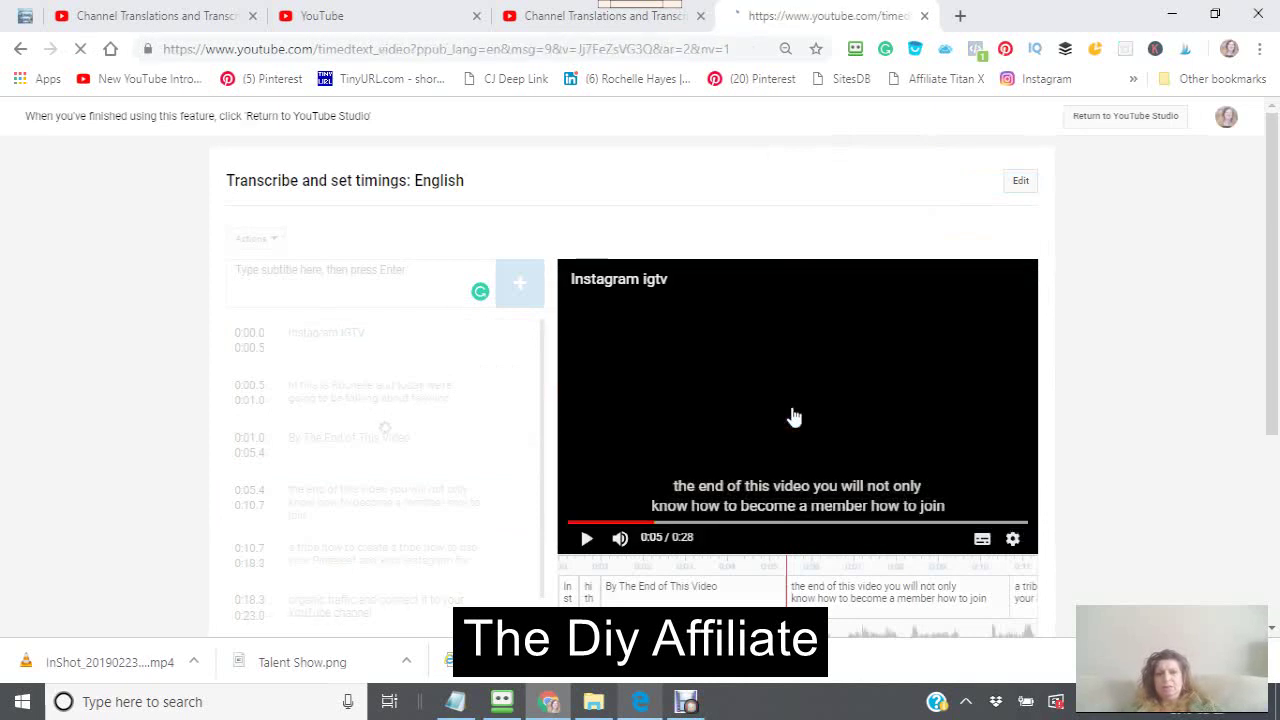
pyautogui.click(791, 410)
pyautogui.click(680, 352)
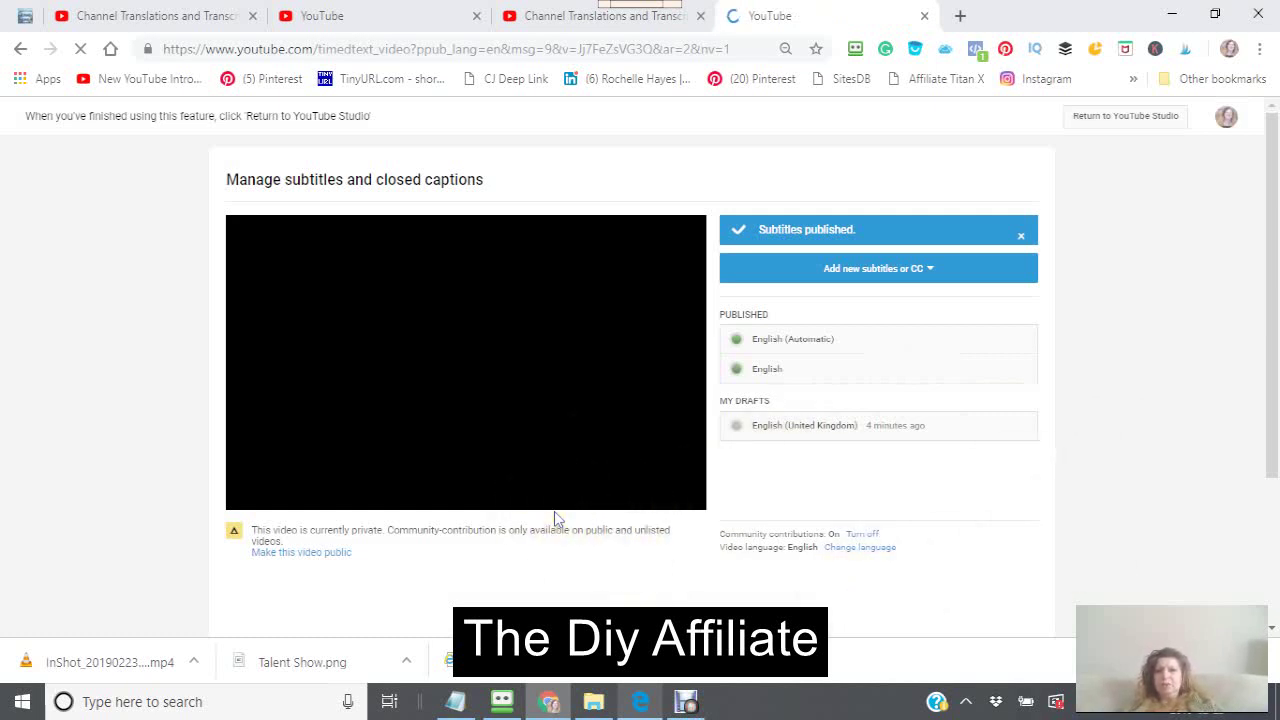
# - Open the published English track, play the video and pause on 'By The End of This Video'
pyautogui.click(762, 380)
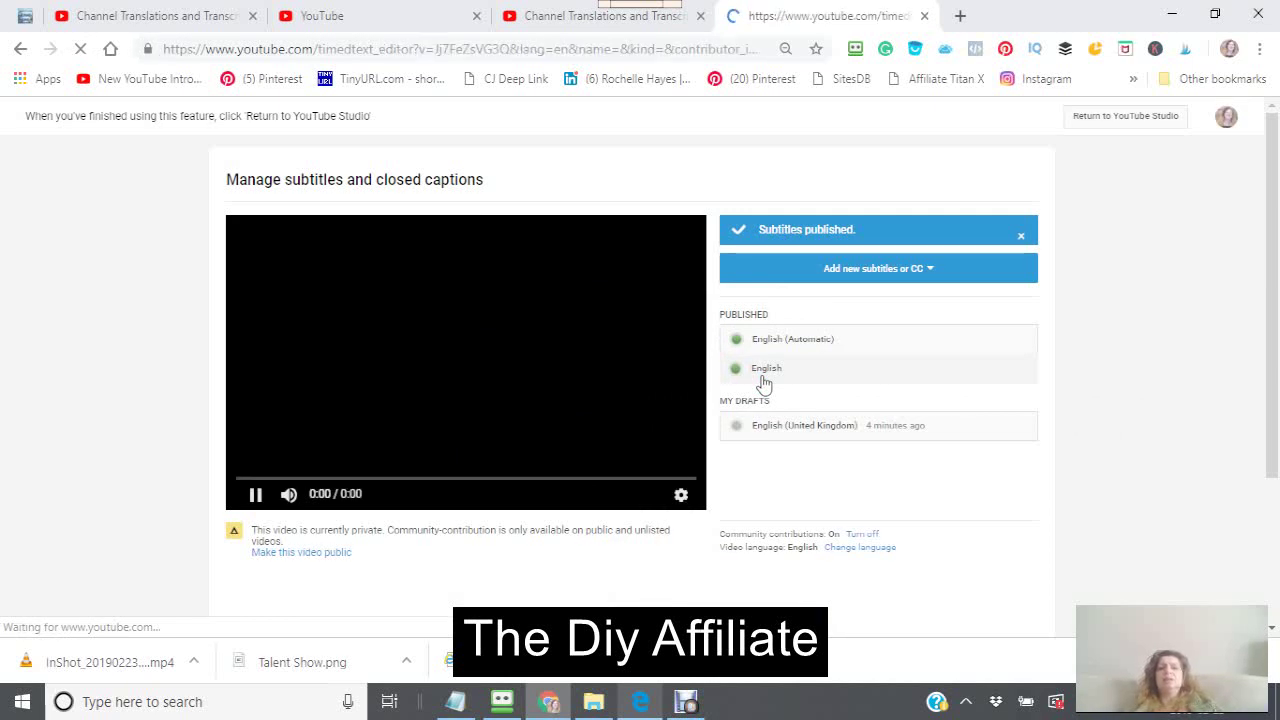
pyautogui.click(757, 380)
pyautogui.click(756, 380)
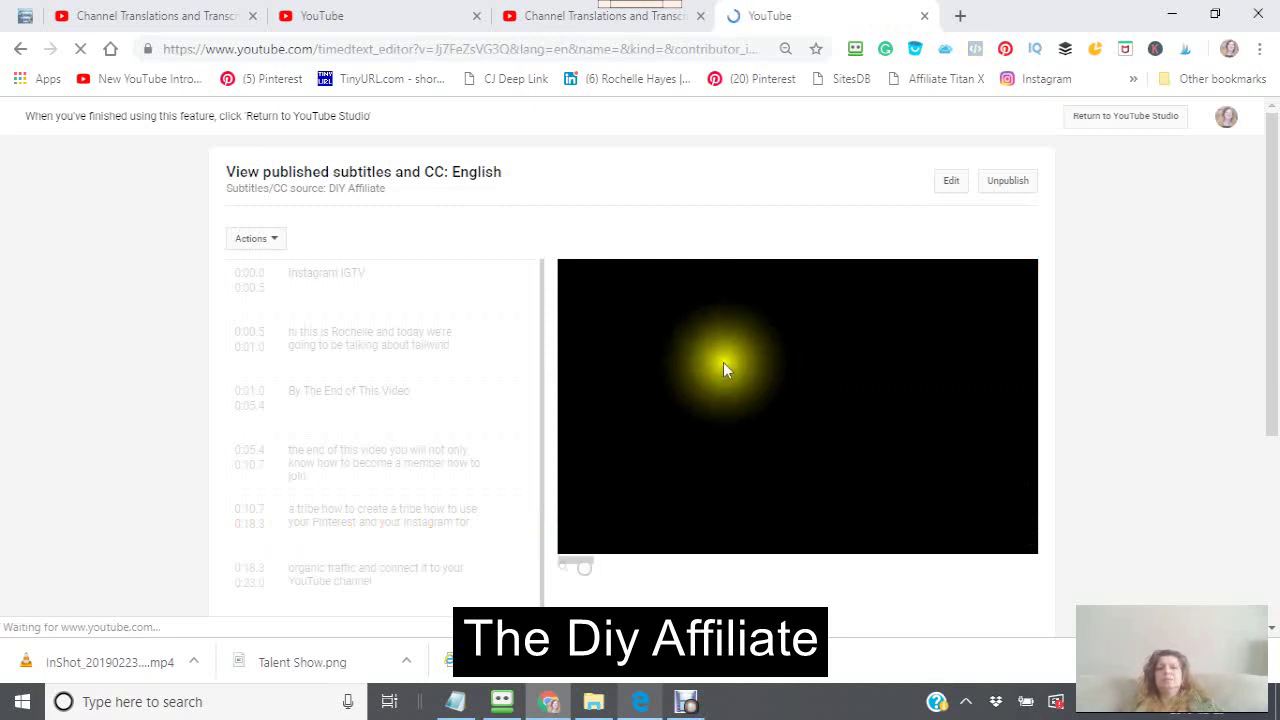
pyautogui.click(951, 187)
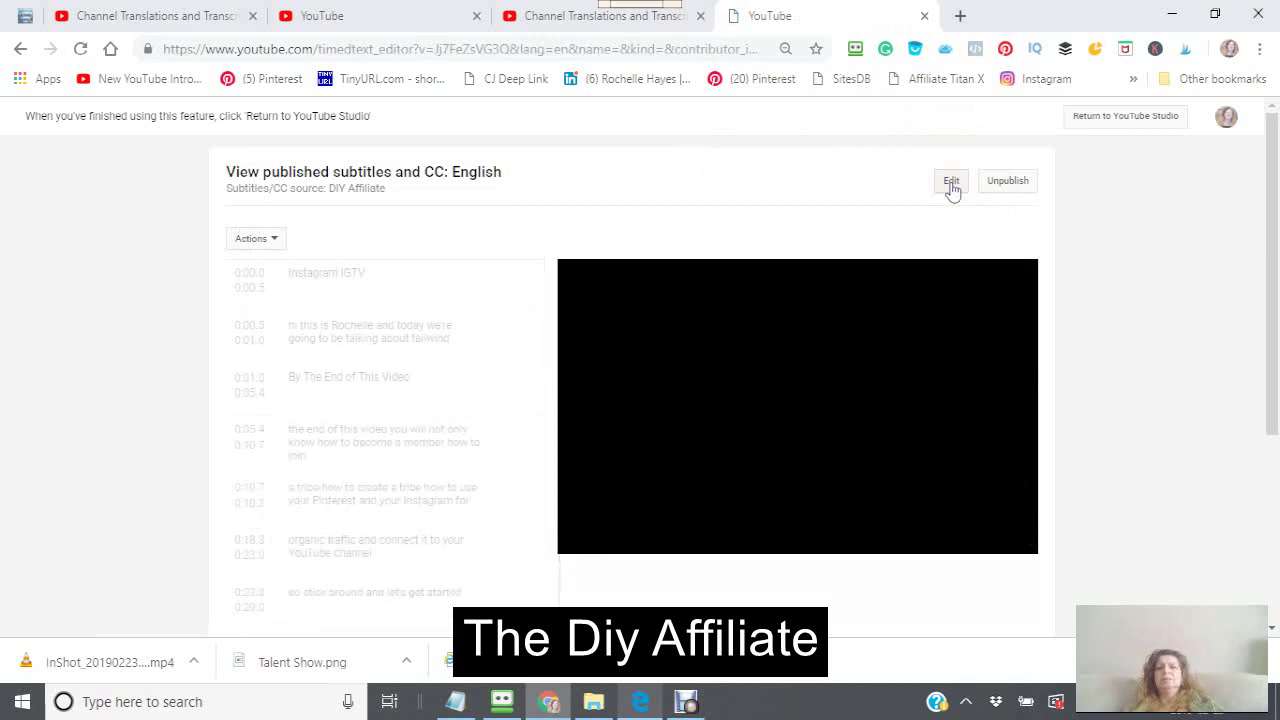
pyautogui.click(800, 234)
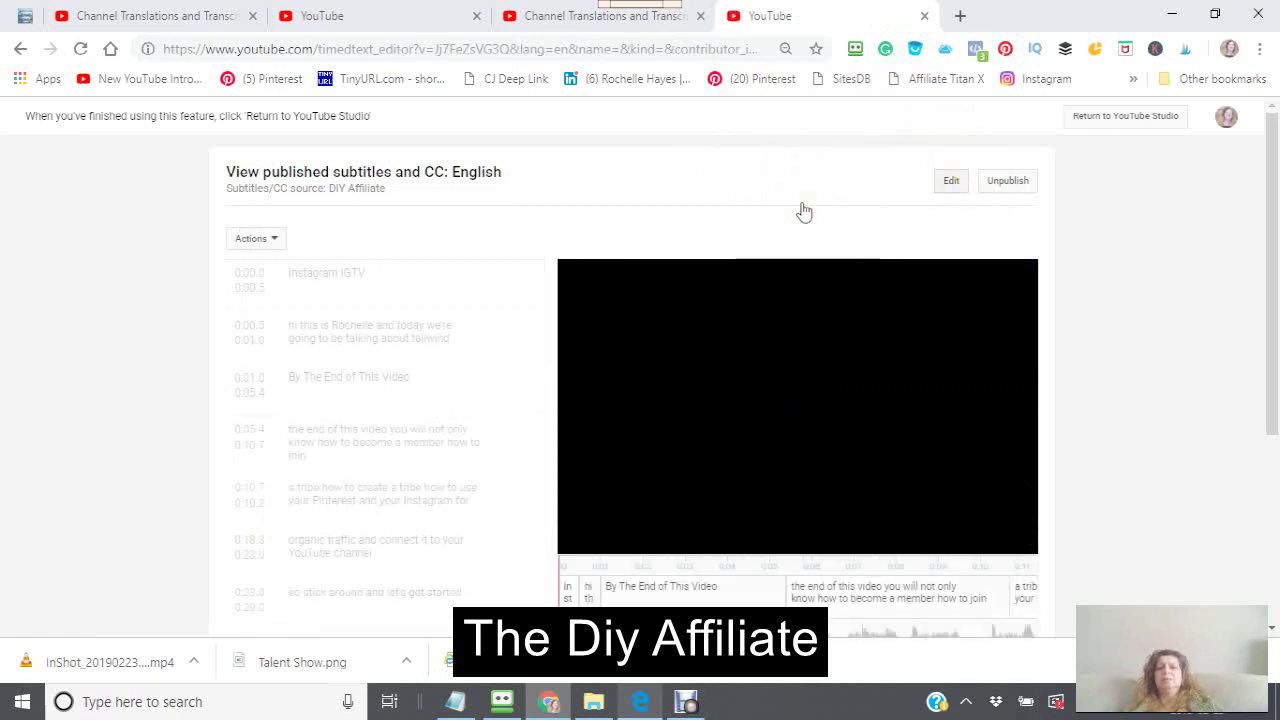
pyautogui.scroll(-3, 804, 211)
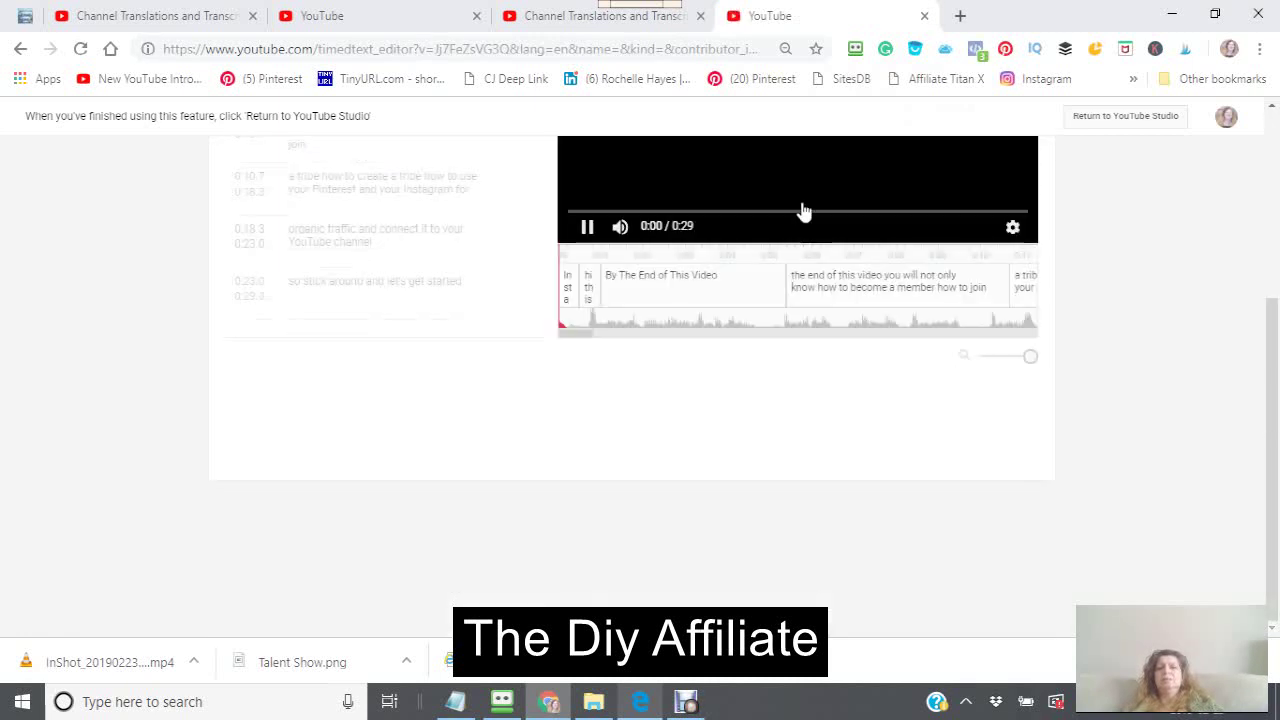
pyautogui.scroll(3, 800, 209)
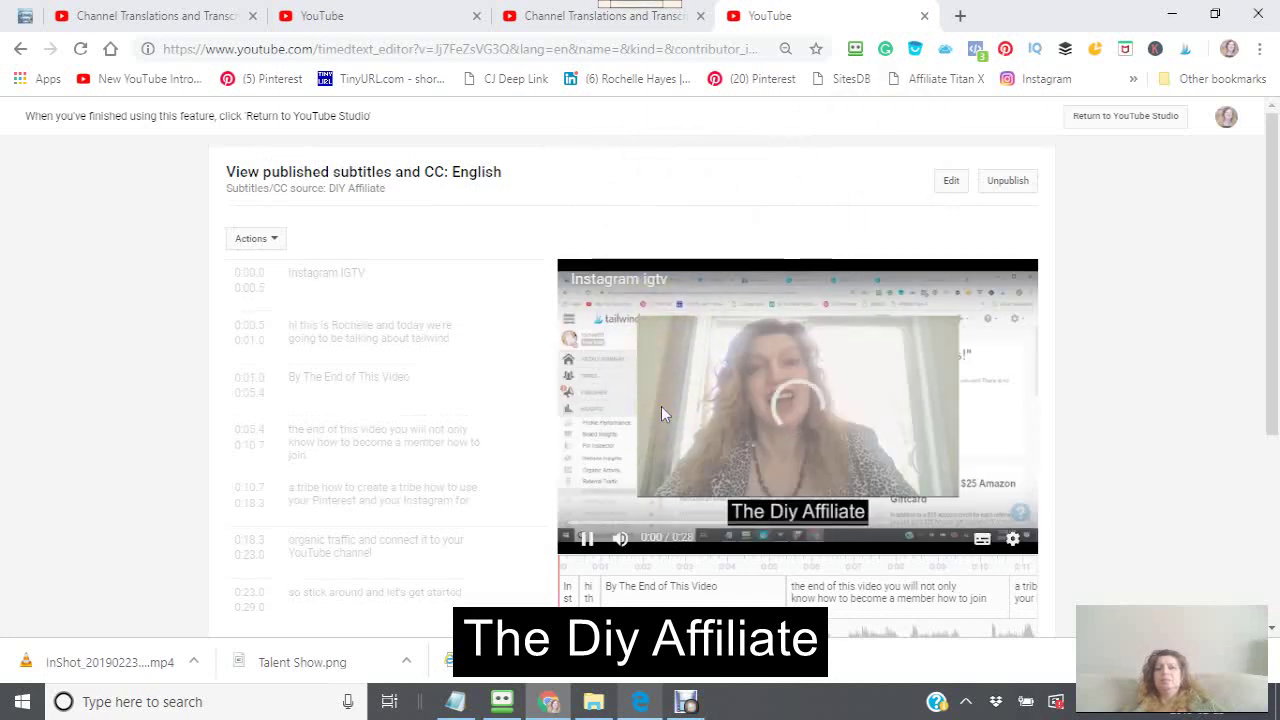
pyautogui.scroll(-3, 661, 407)
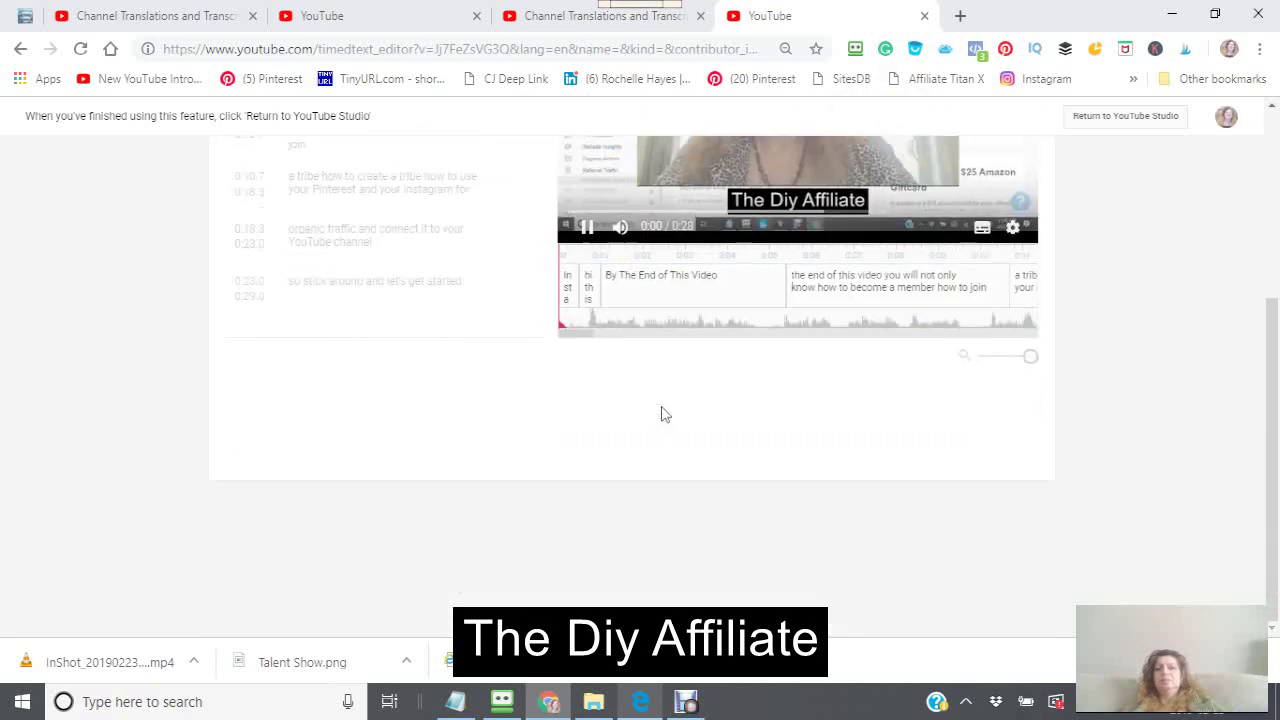
pyautogui.scroll(3, 663, 411)
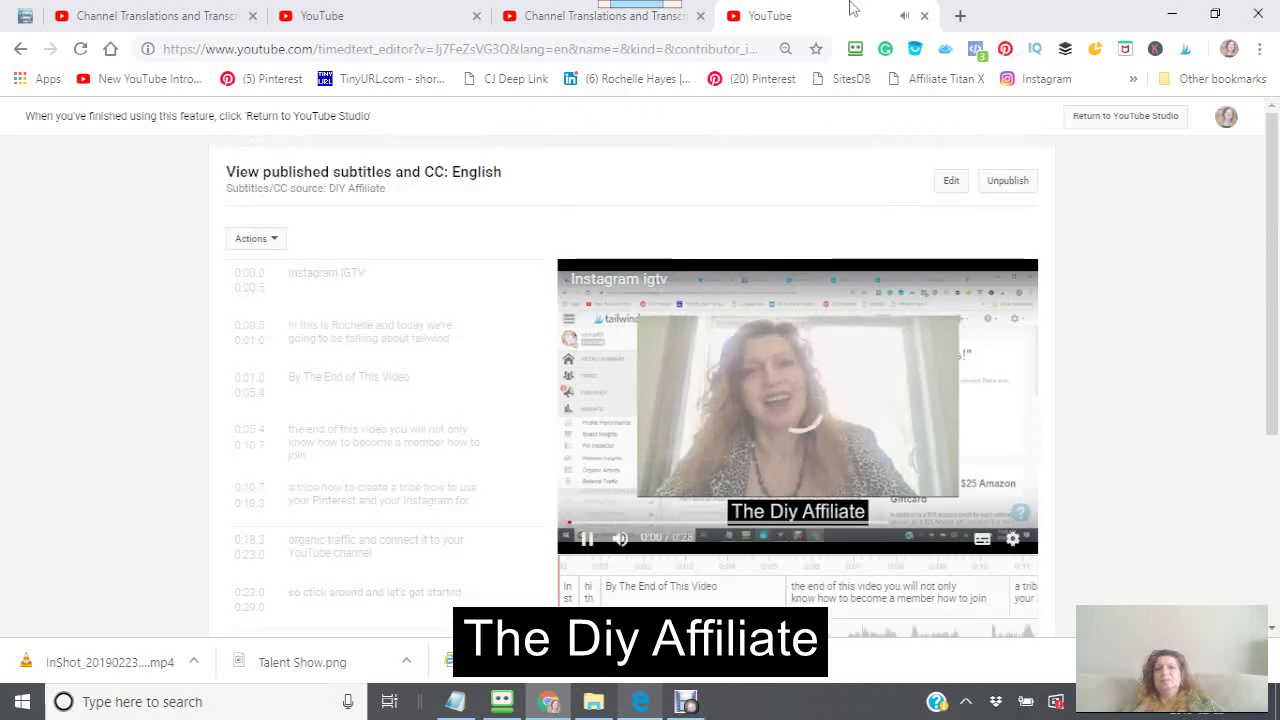
pyautogui.press('space')
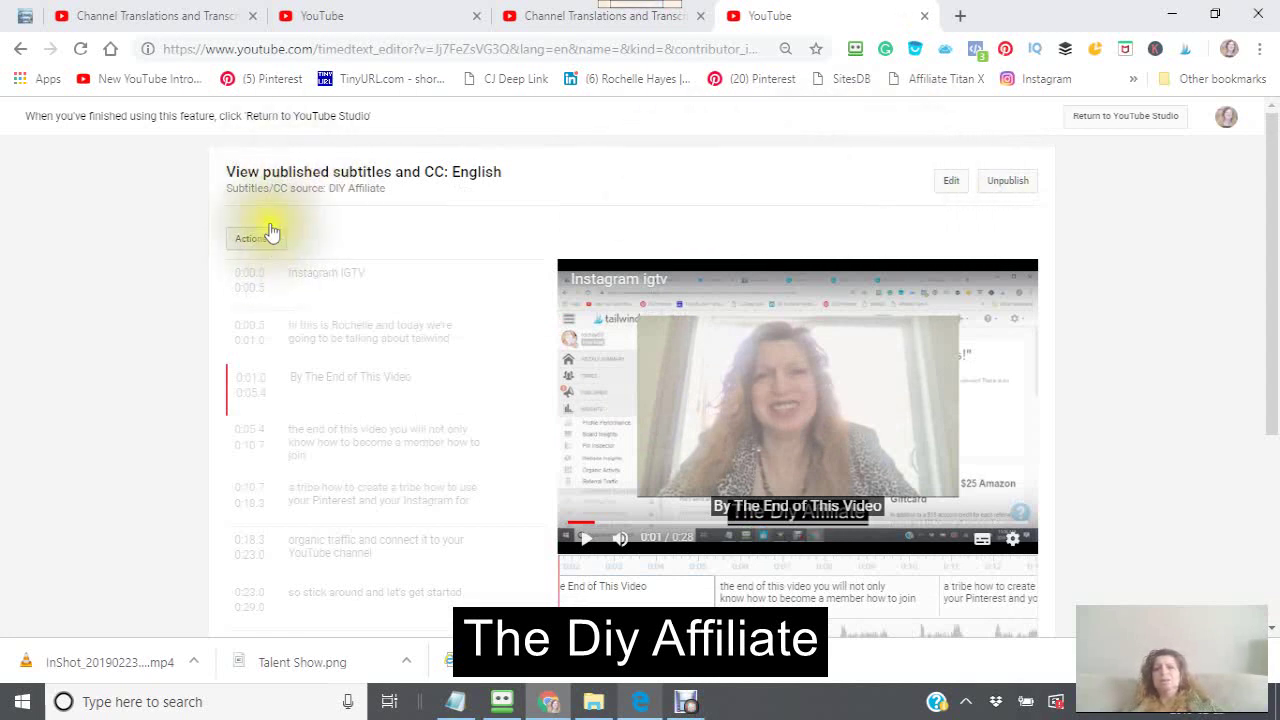
# - Return to the Transcriptions list, expand Instagram igtv's languages and view the published English subtitles
pyautogui.click(1100, 116)
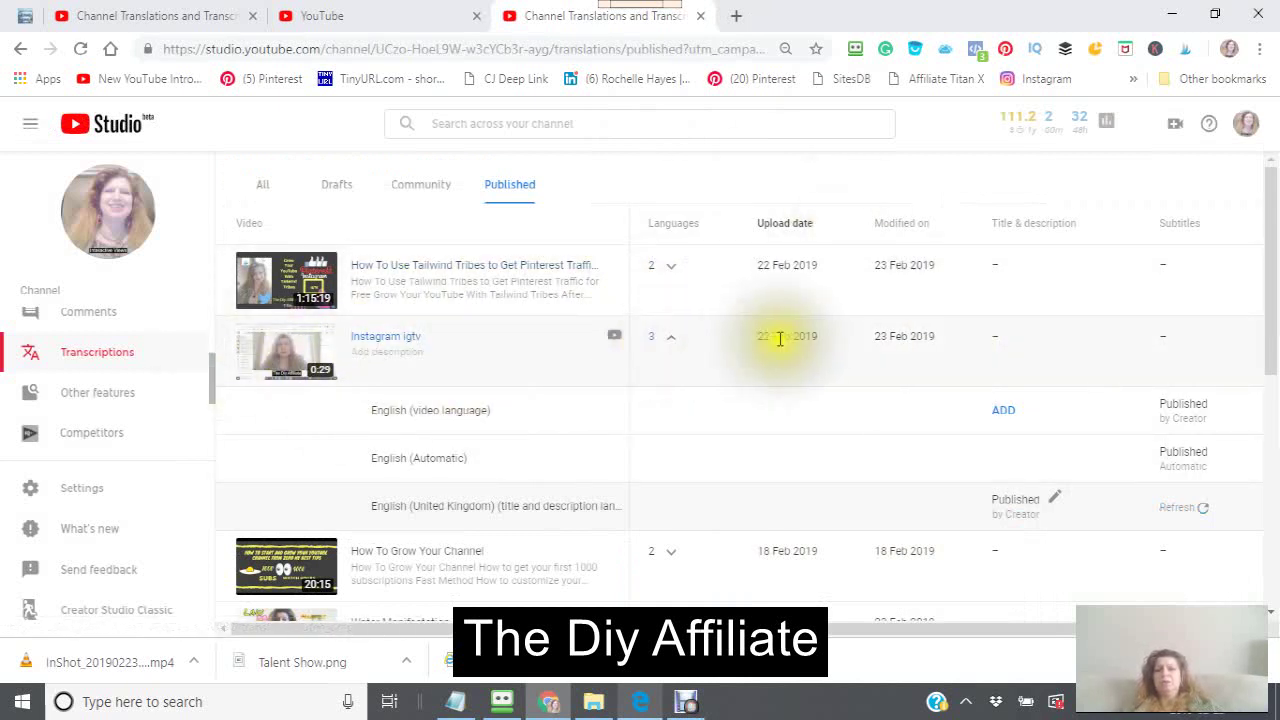
pyautogui.click(671, 343)
pyautogui.click(671, 343)
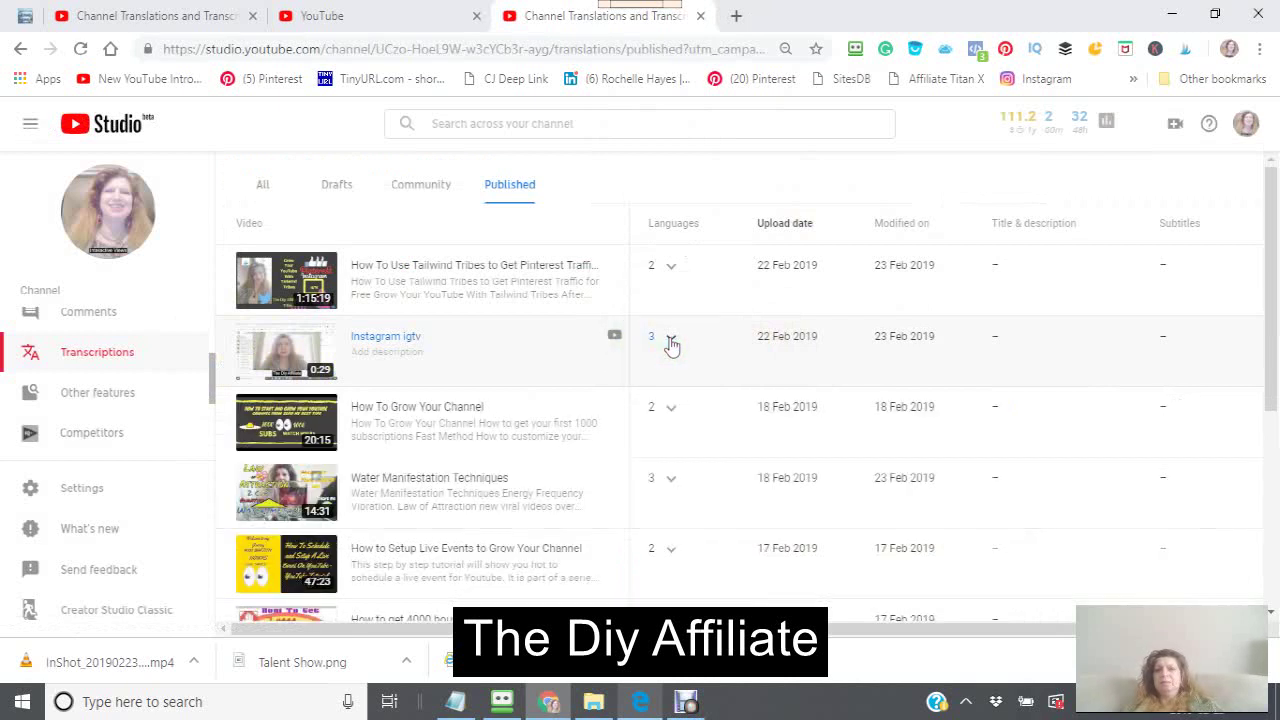
pyautogui.click(671, 343)
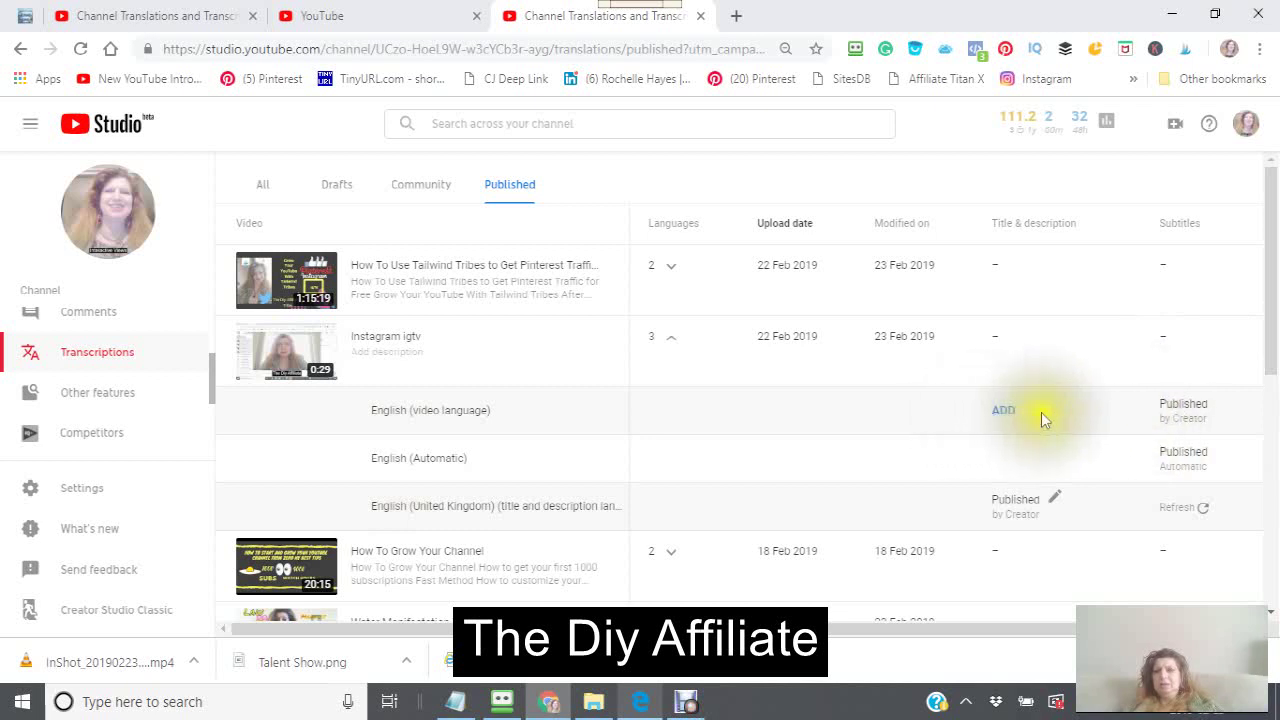
pyautogui.click(1221, 404)
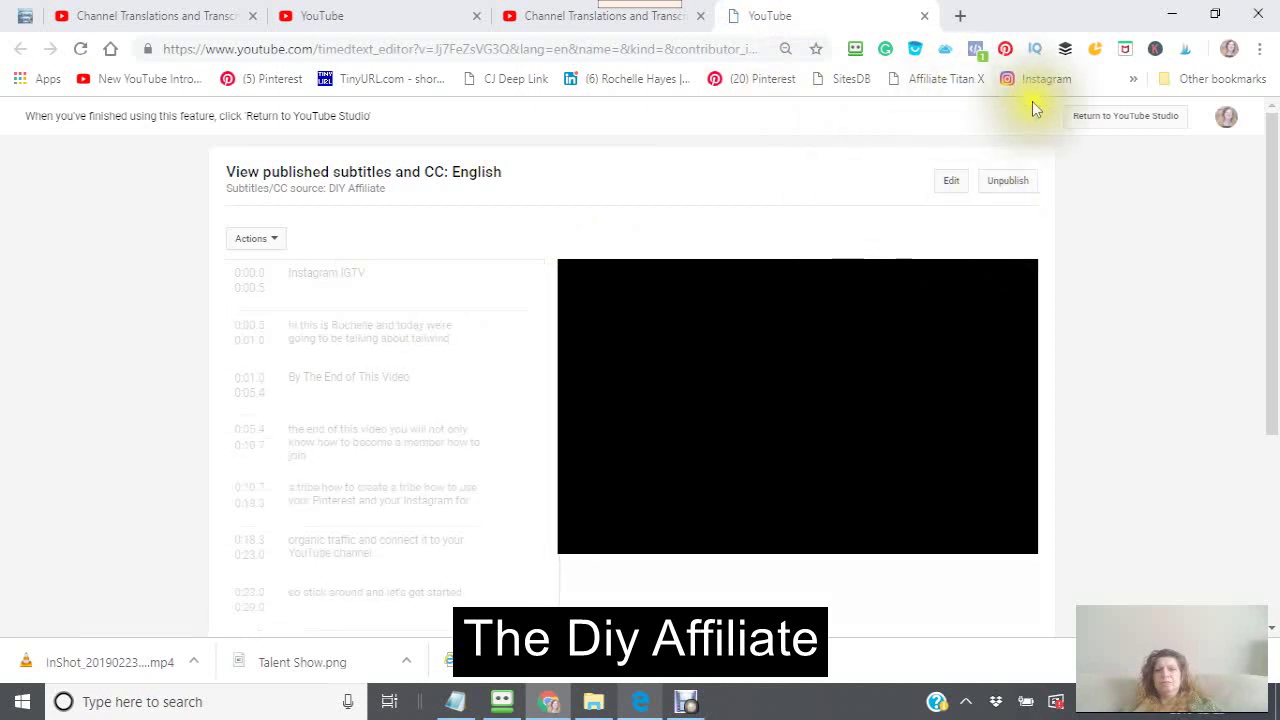
pyautogui.click(1113, 120)
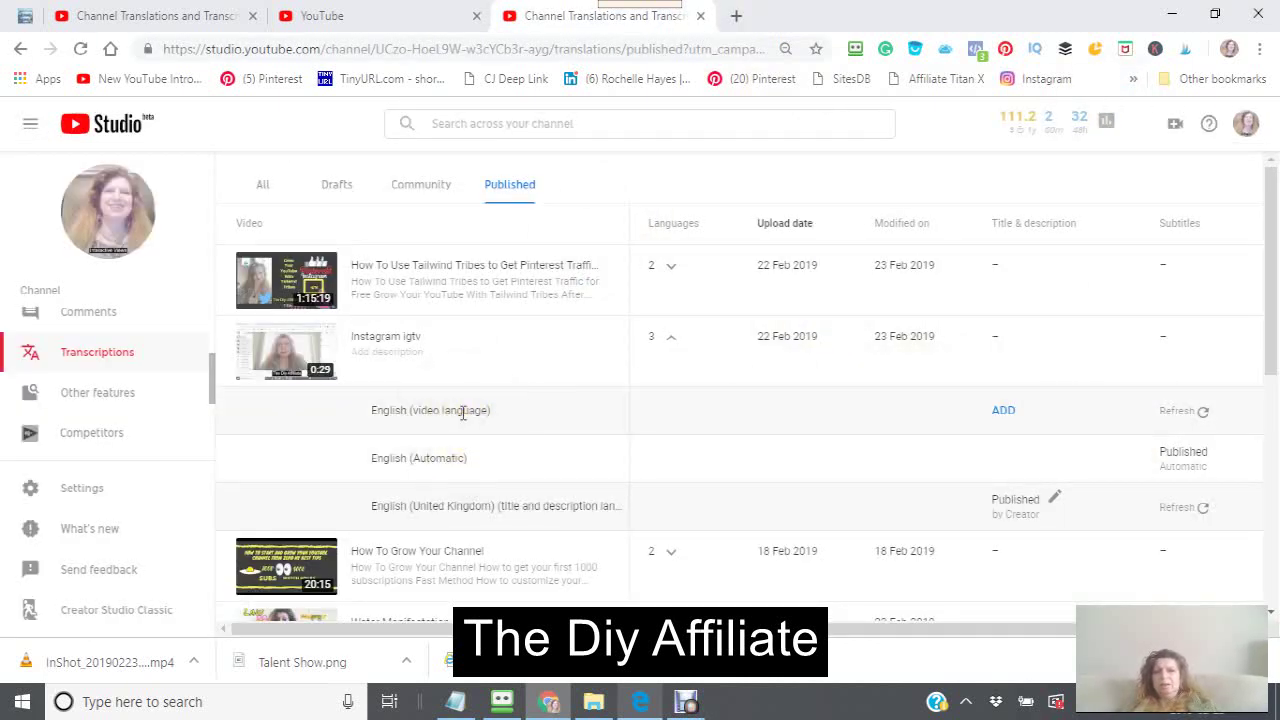
# - Refresh the English and English (United Kingdom) subtitle statuses
pyautogui.click(1180, 413)
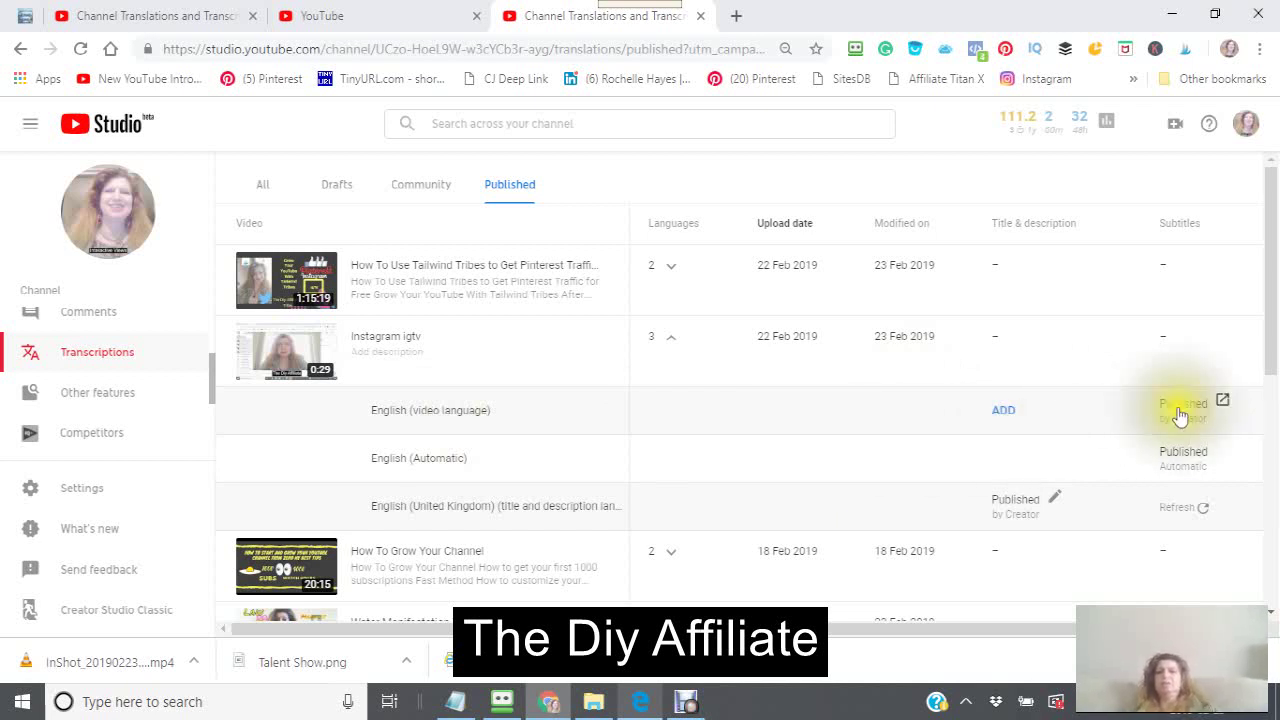
pyautogui.moveTo(1222, 406)
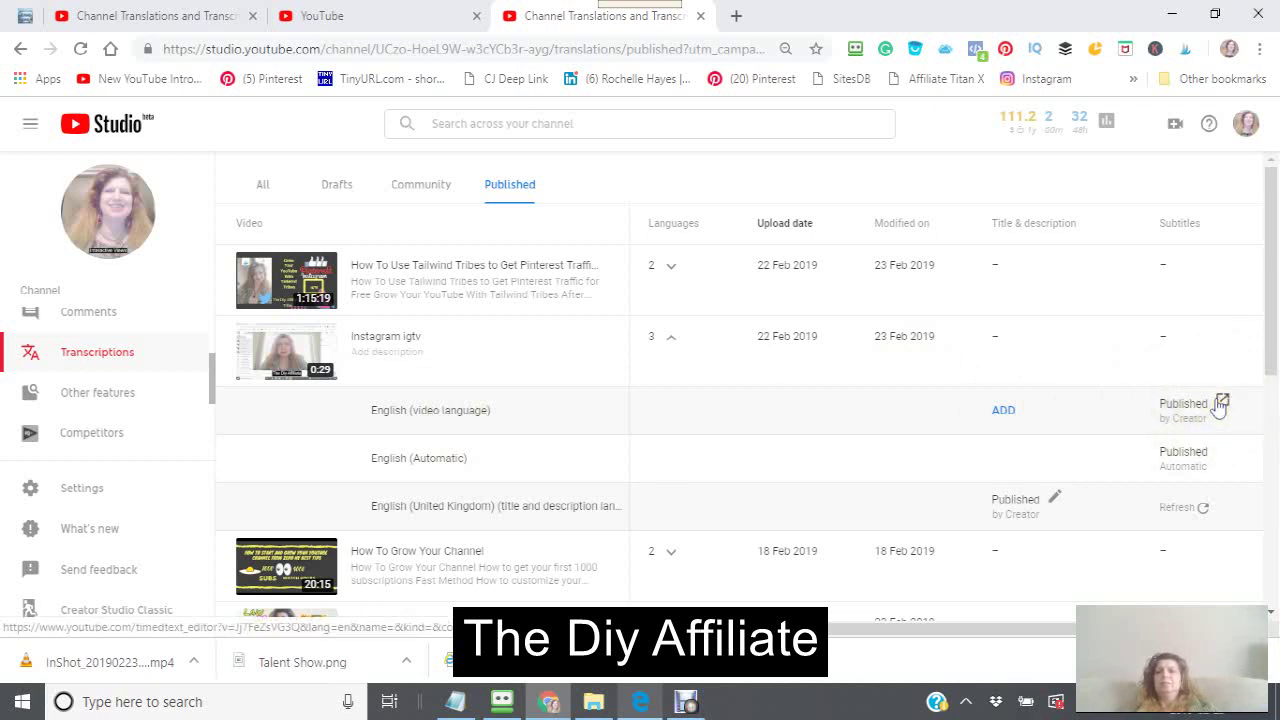
pyautogui.moveTo(1214, 457)
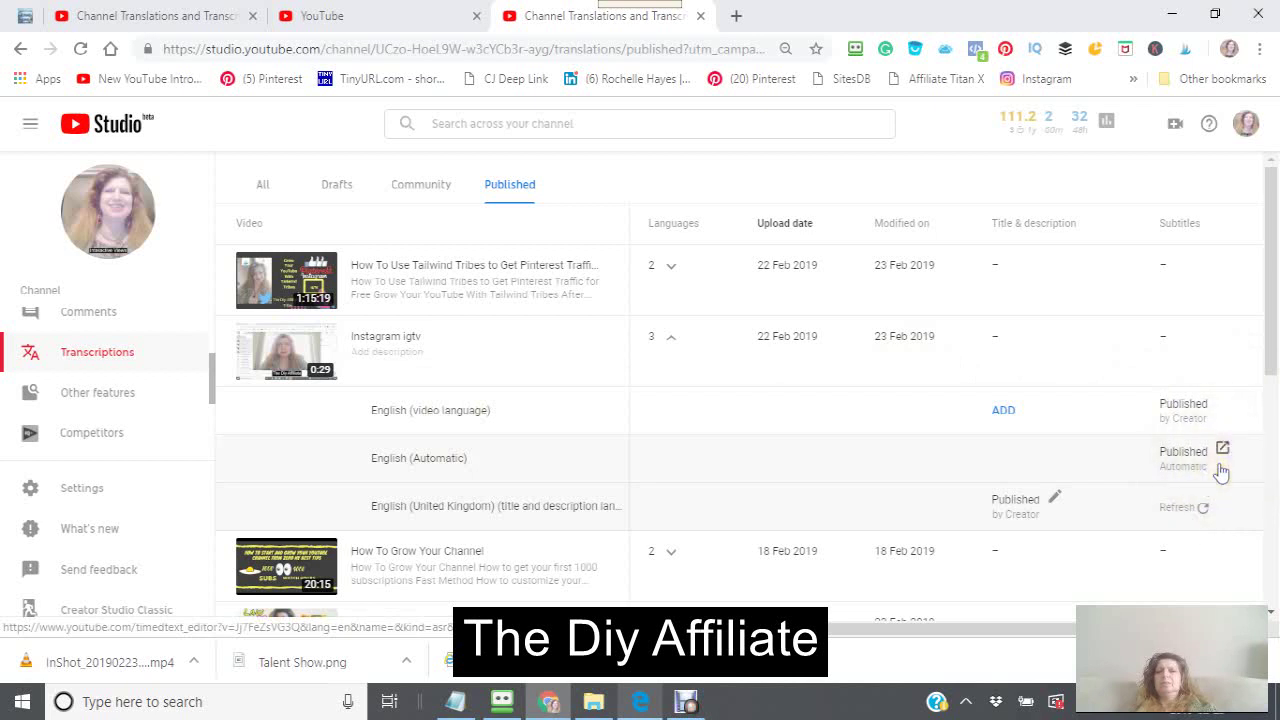
pyautogui.click(1204, 511)
# - Open the English (United Kingdom) draft subtitles in the editor
pyautogui.click(1222, 499)
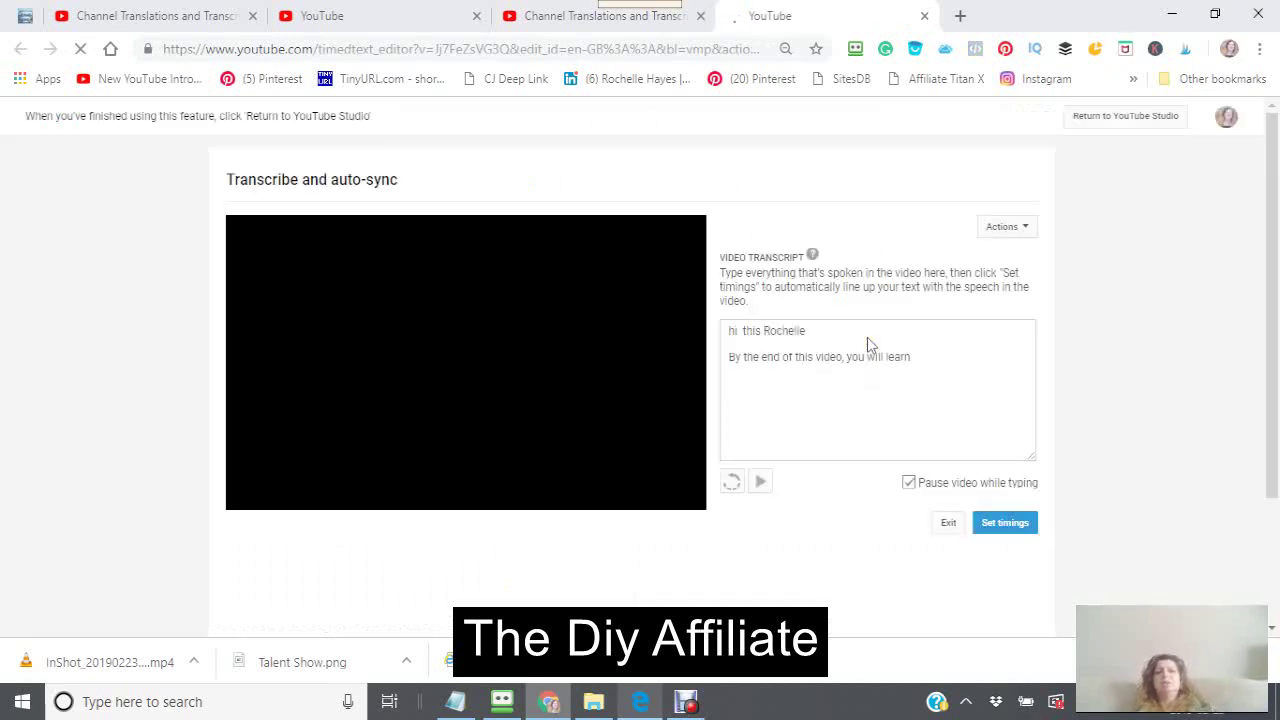
pyautogui.click(823, 354)
pyautogui.click(520, 257)
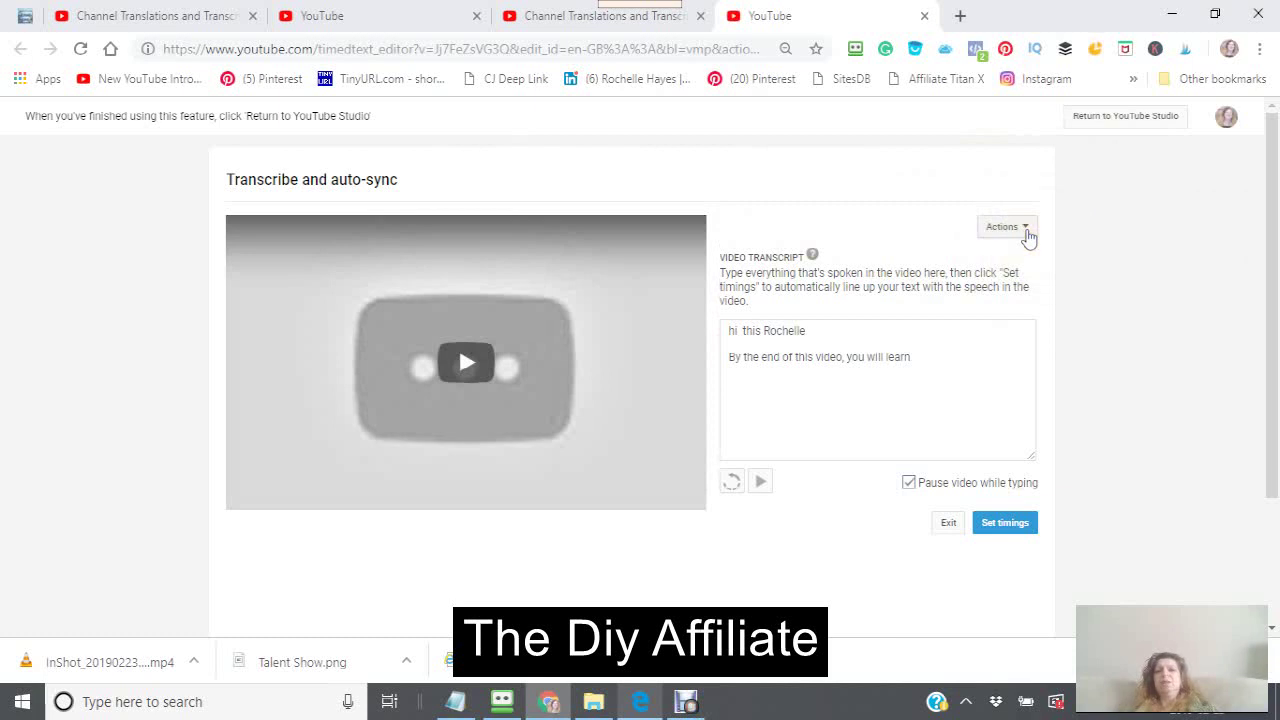
# - Delete the draft from the Actions menu and confirm with Delete draft
pyautogui.click(1028, 235)
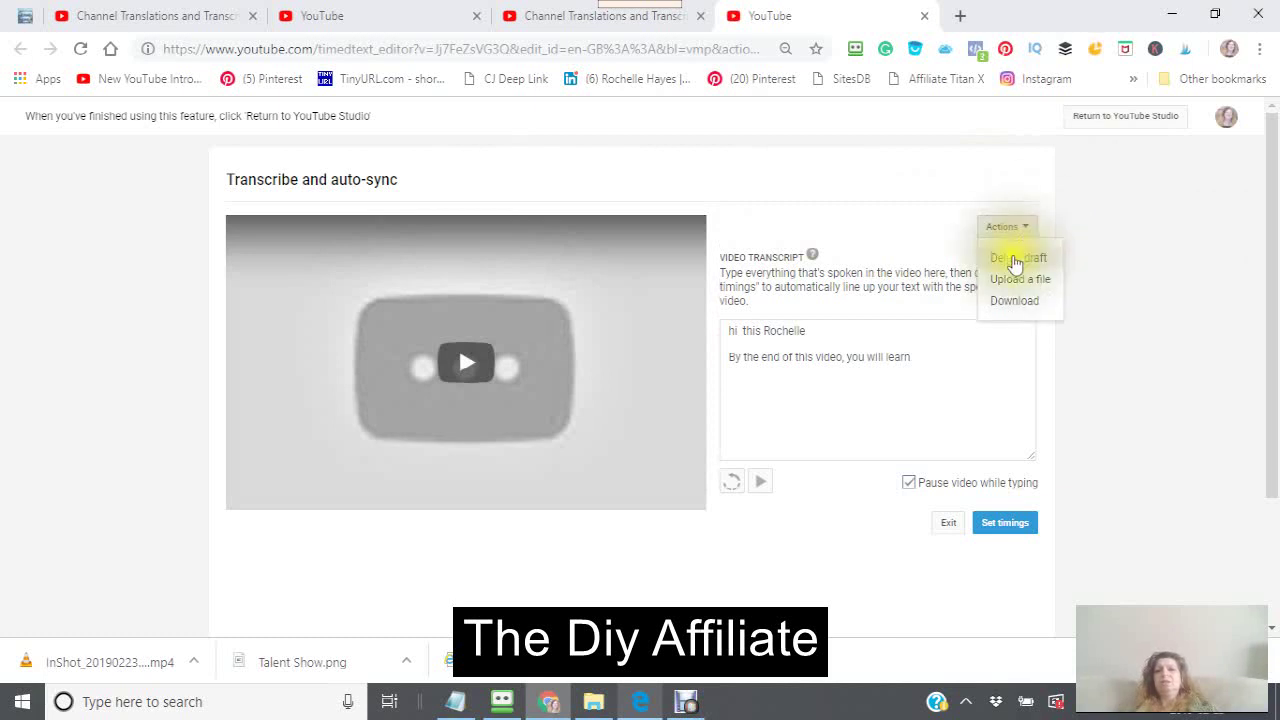
pyautogui.click(1012, 260)
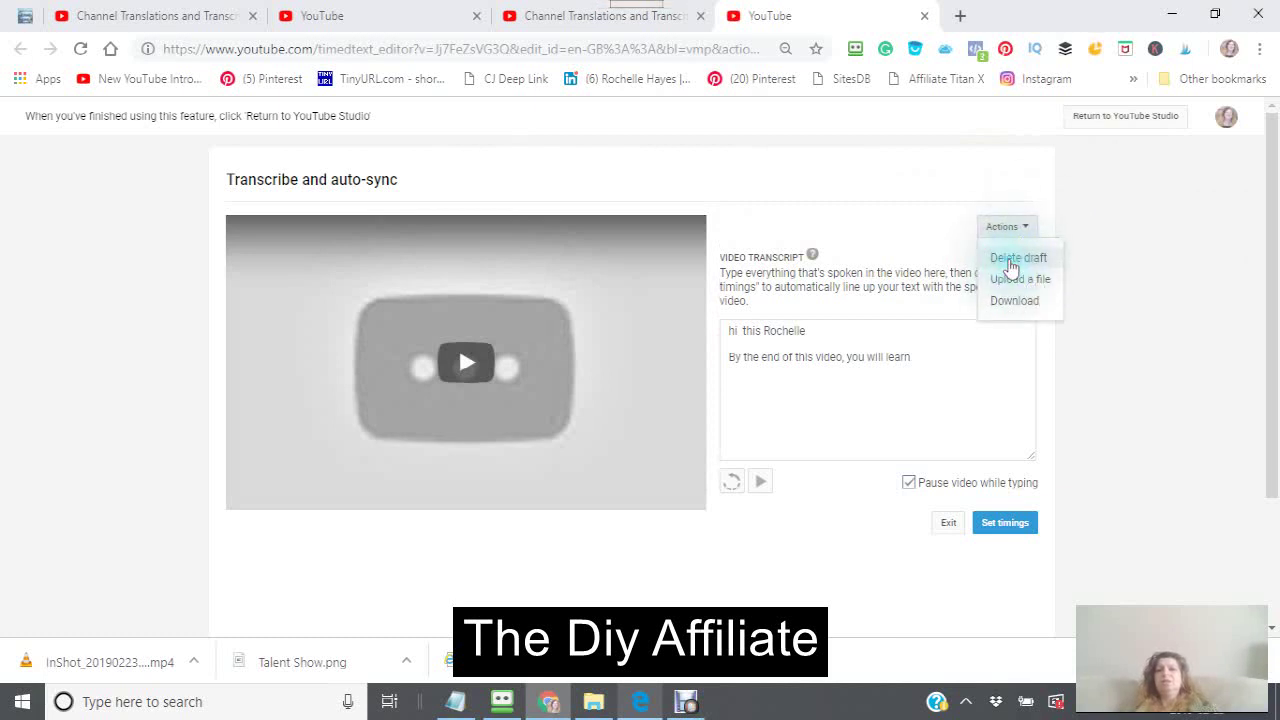
pyautogui.click(775, 413)
pyautogui.click(766, 412)
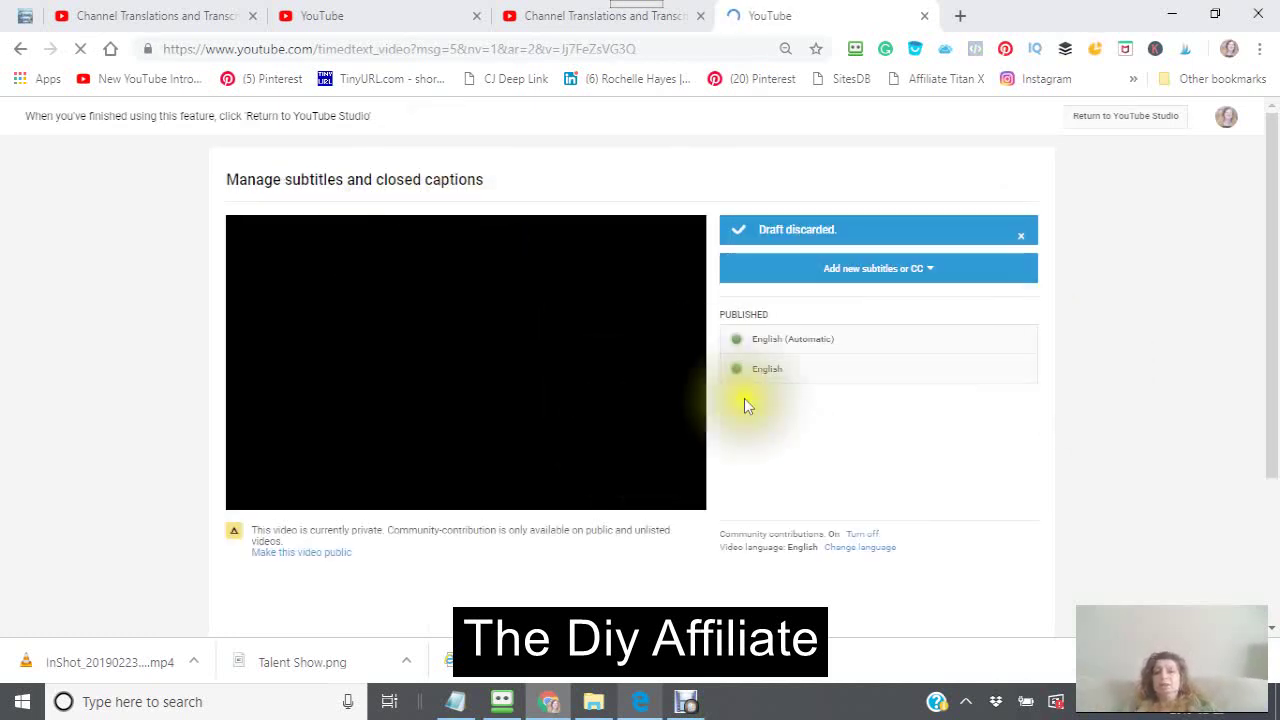
# - Open the English (Automatic) track listed under Published in its caption viewer
pyautogui.click(778, 344)
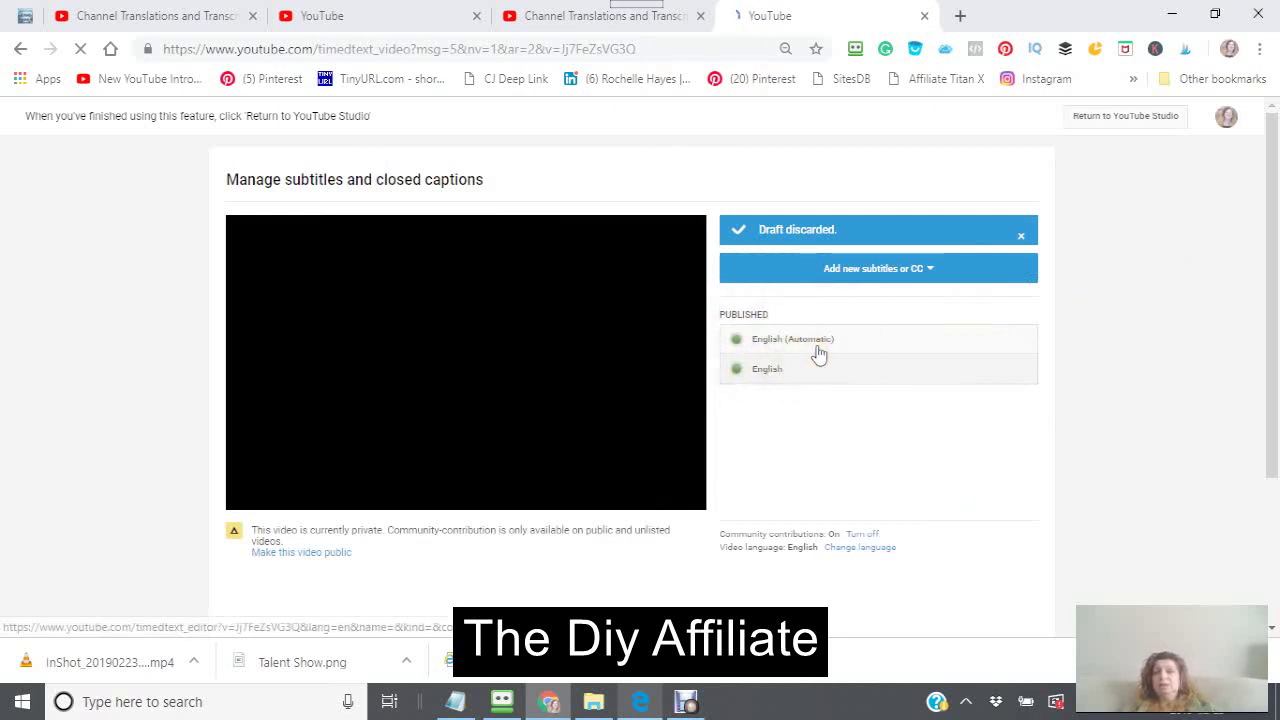
pyautogui.click(815, 351)
pyautogui.click(846, 352)
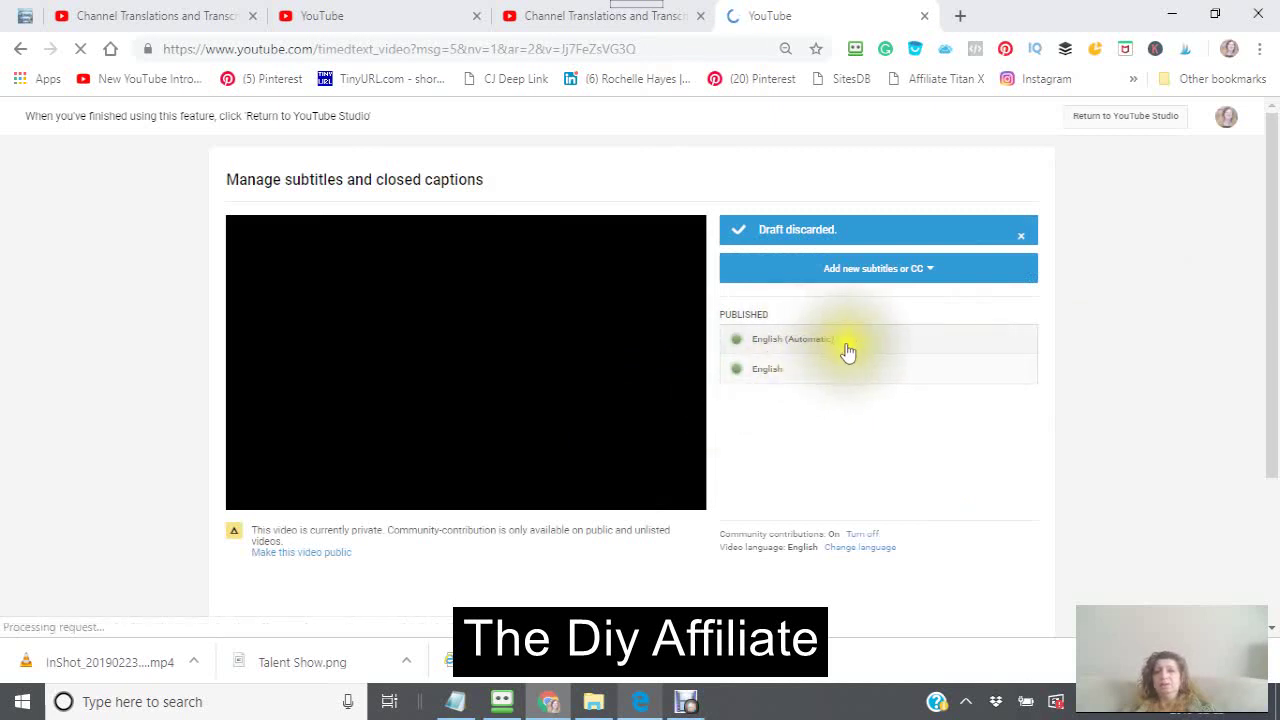
pyautogui.click(846, 349)
pyautogui.click(845, 349)
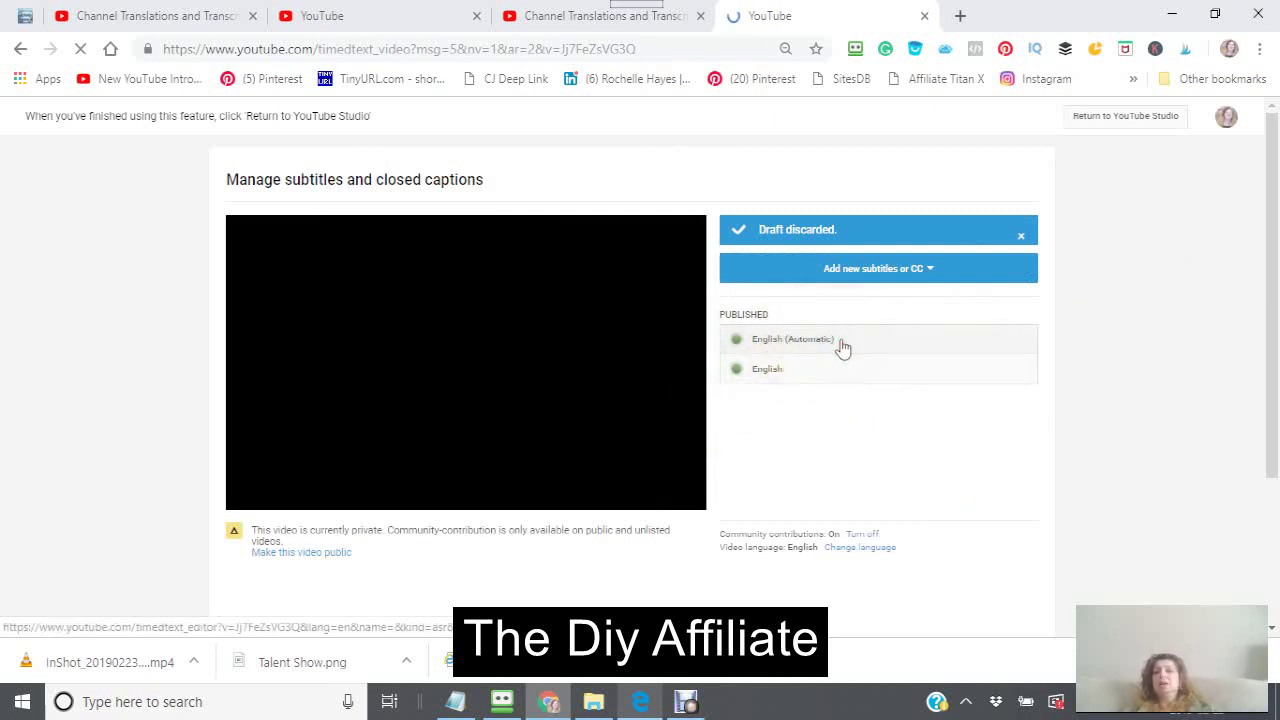
pyautogui.click(801, 345)
pyautogui.click(848, 350)
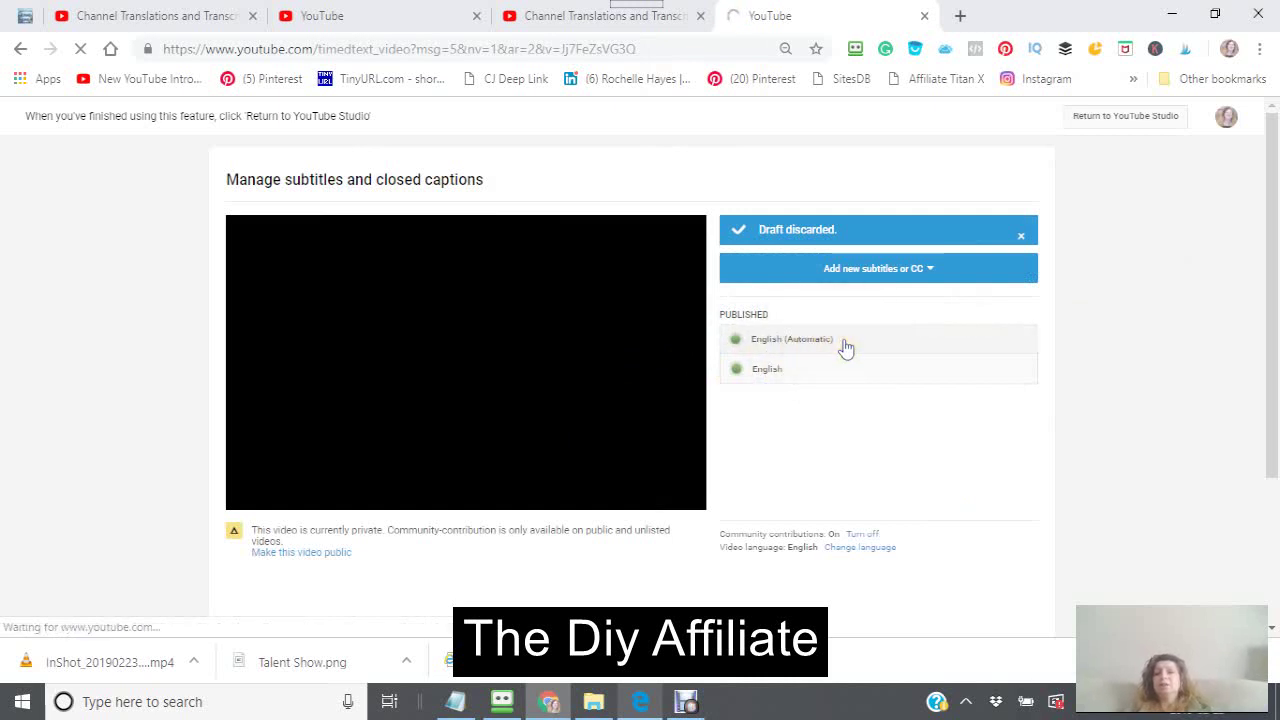
pyautogui.click(842, 347)
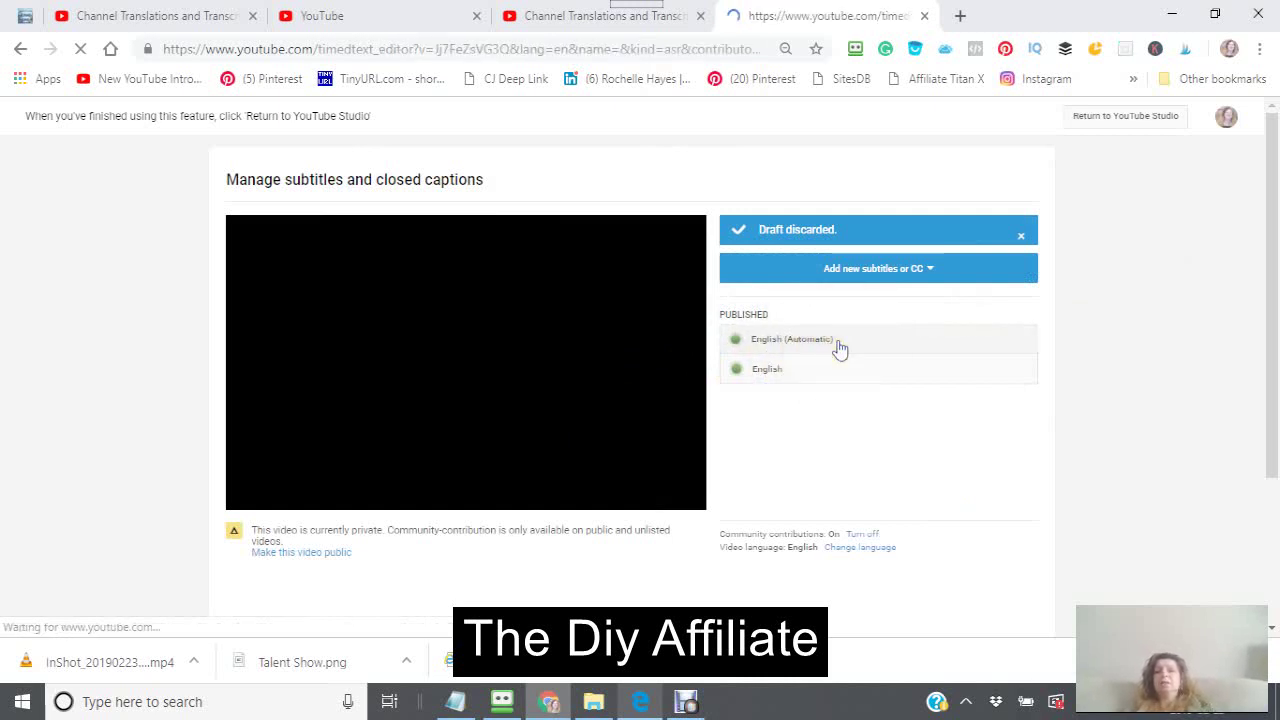
pyautogui.click(840, 348)
pyautogui.click(832, 347)
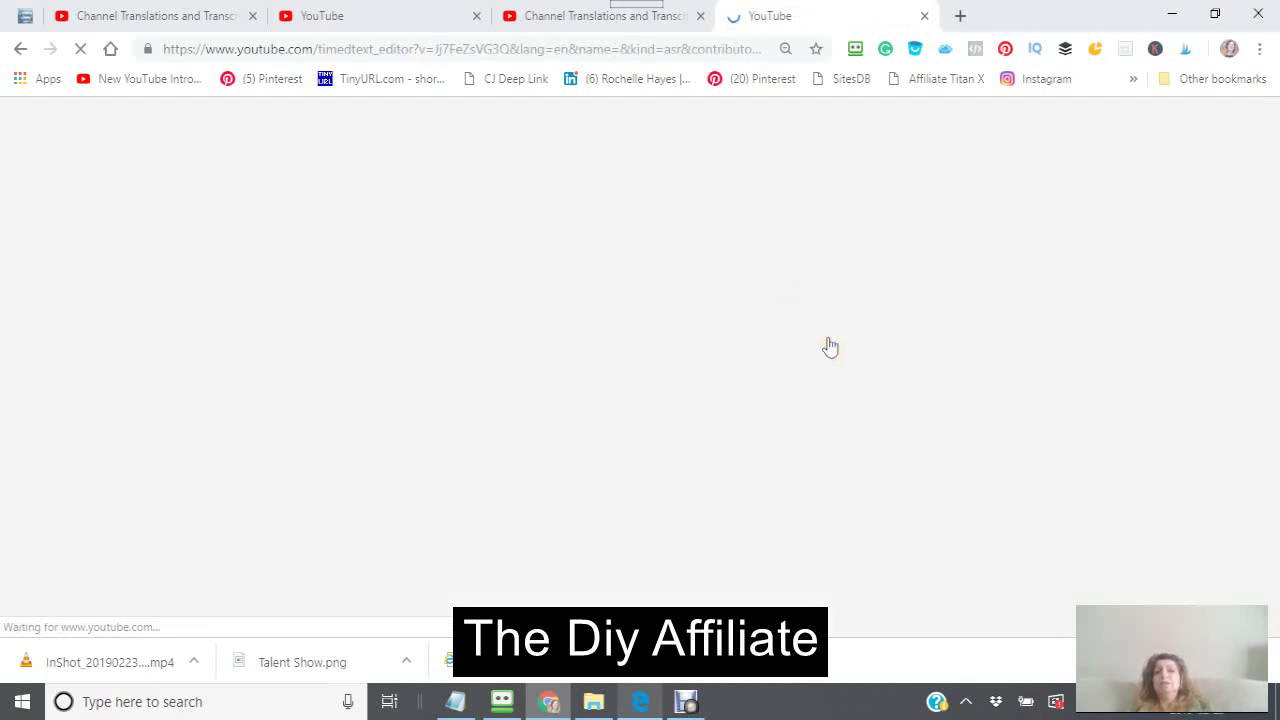
# - Check the English (Automatic) download options without downloading, then unpublish the captions
pyautogui.click(769, 349)
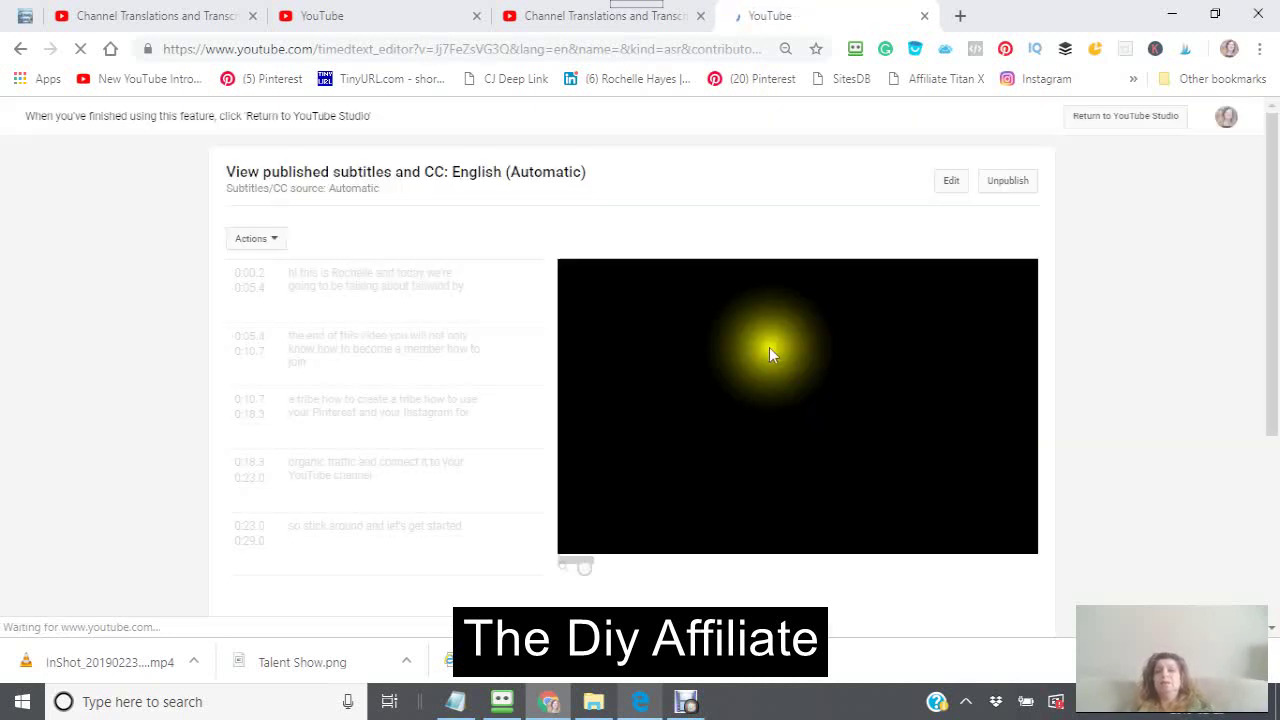
pyautogui.click(699, 387)
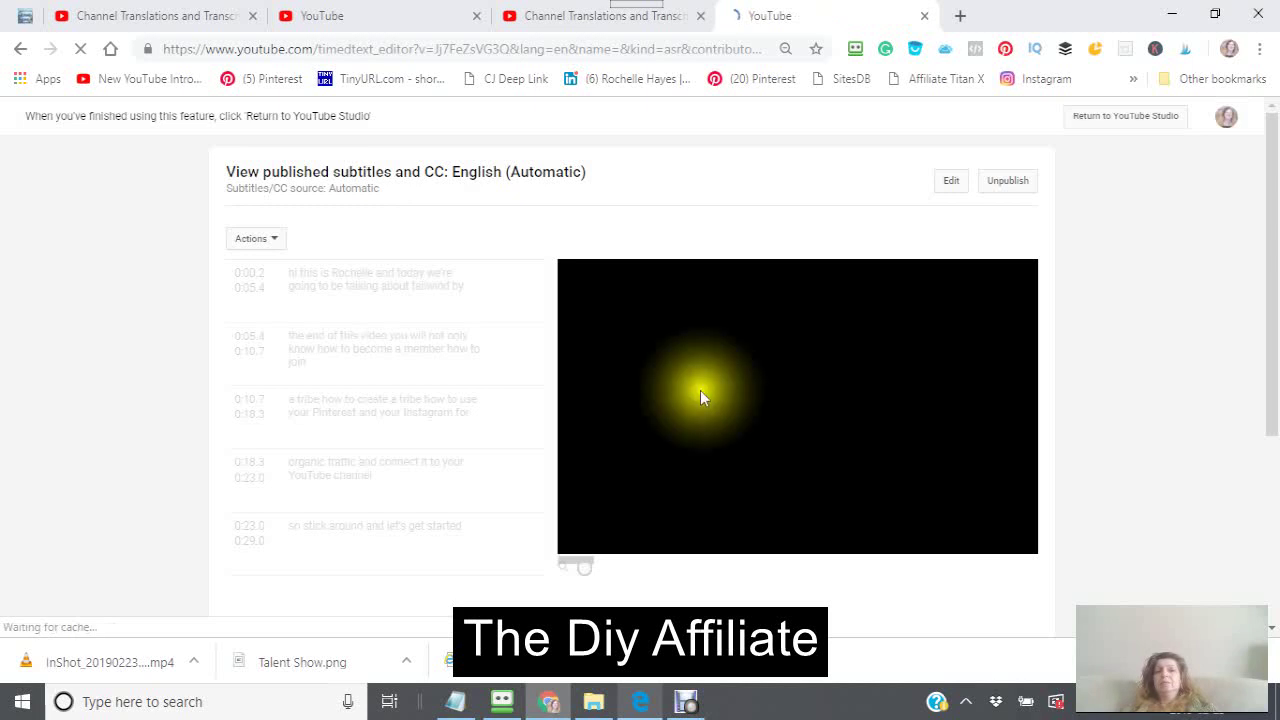
pyautogui.click(672, 432)
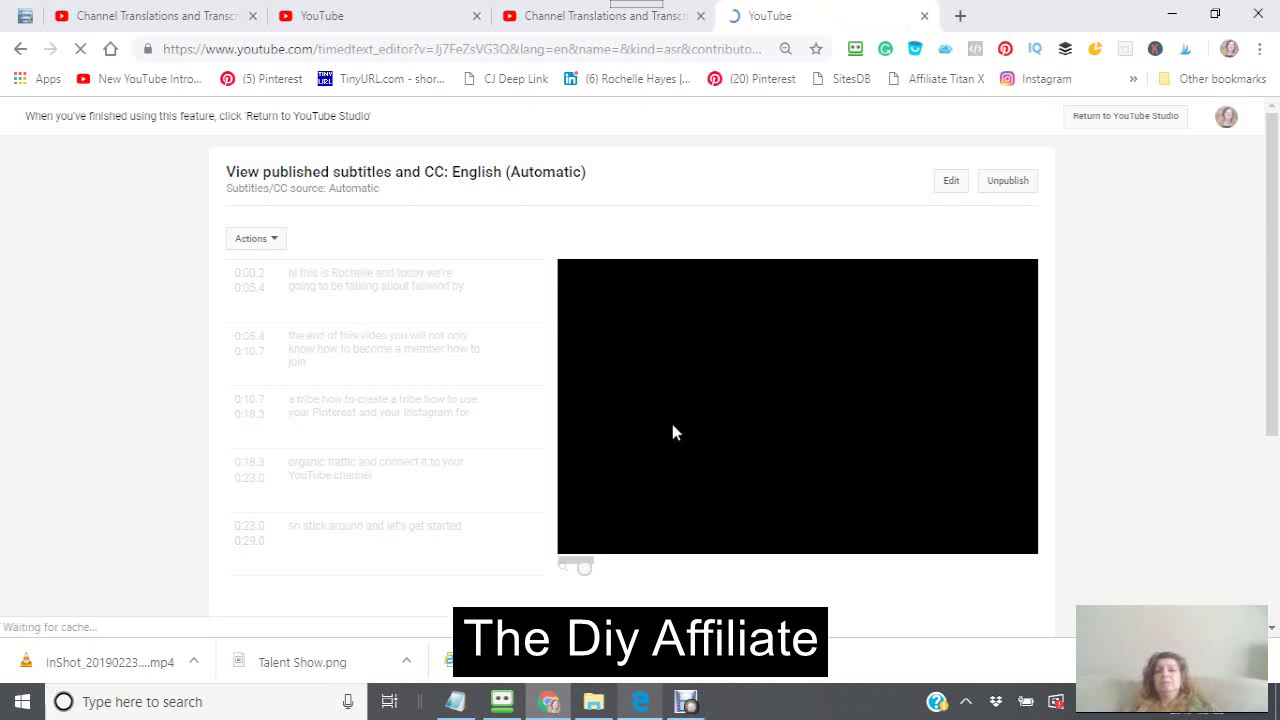
pyautogui.click(669, 426)
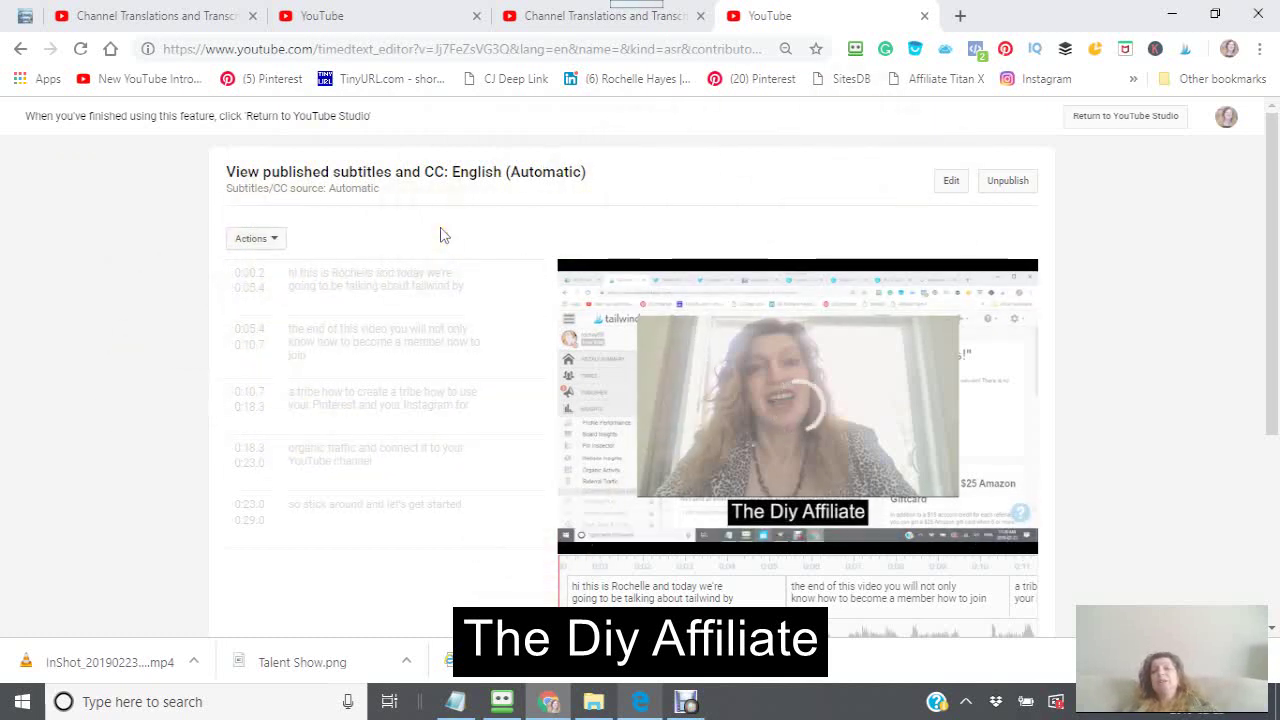
pyautogui.click(273, 242)
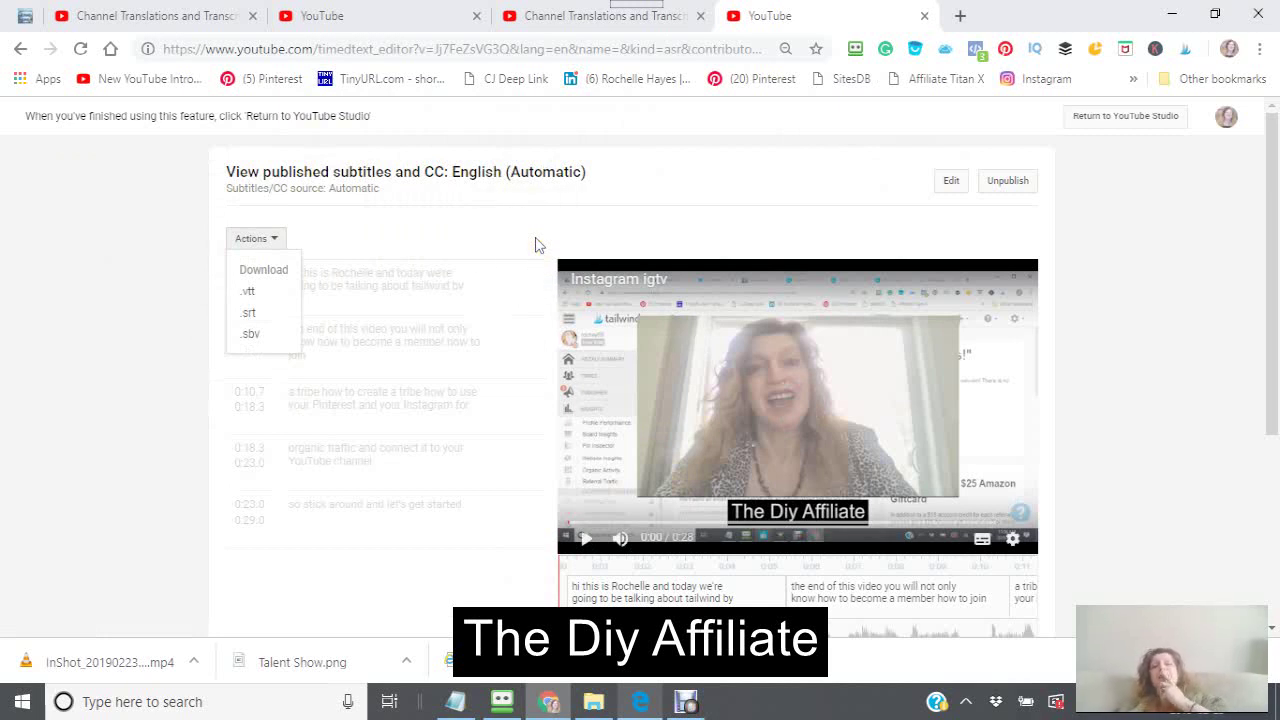
pyautogui.click(476, 228)
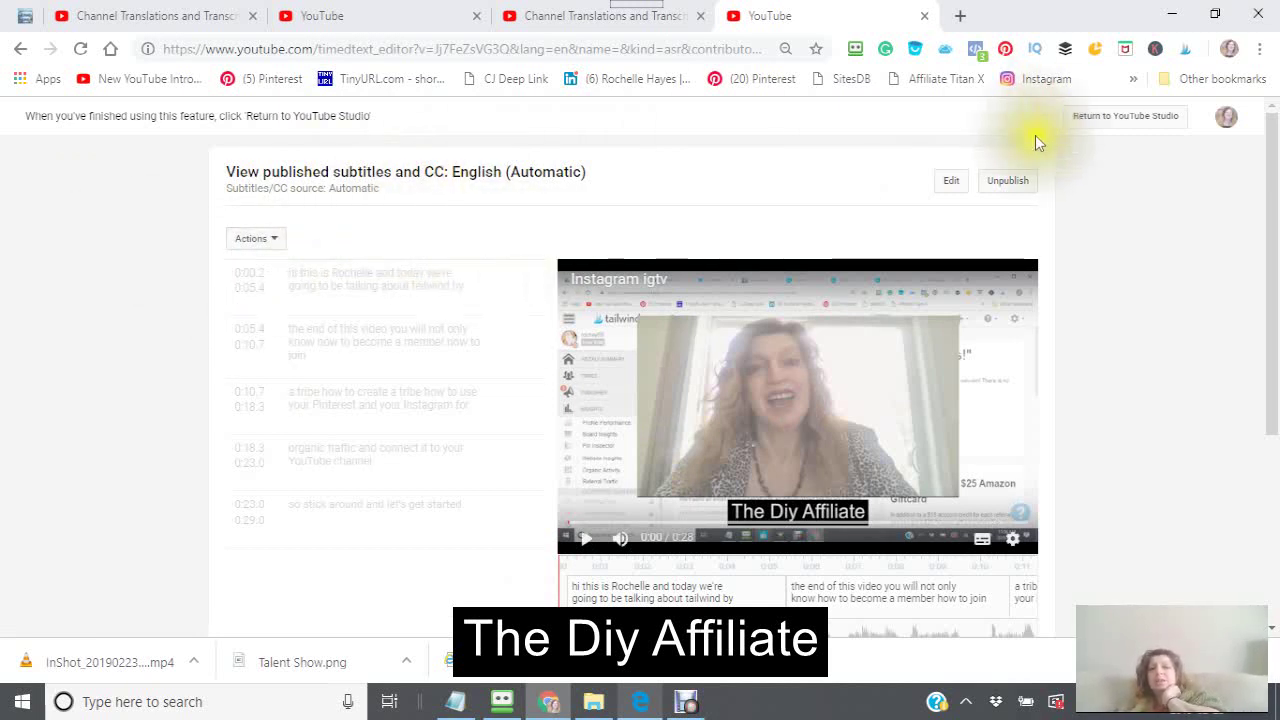
pyautogui.click(1010, 188)
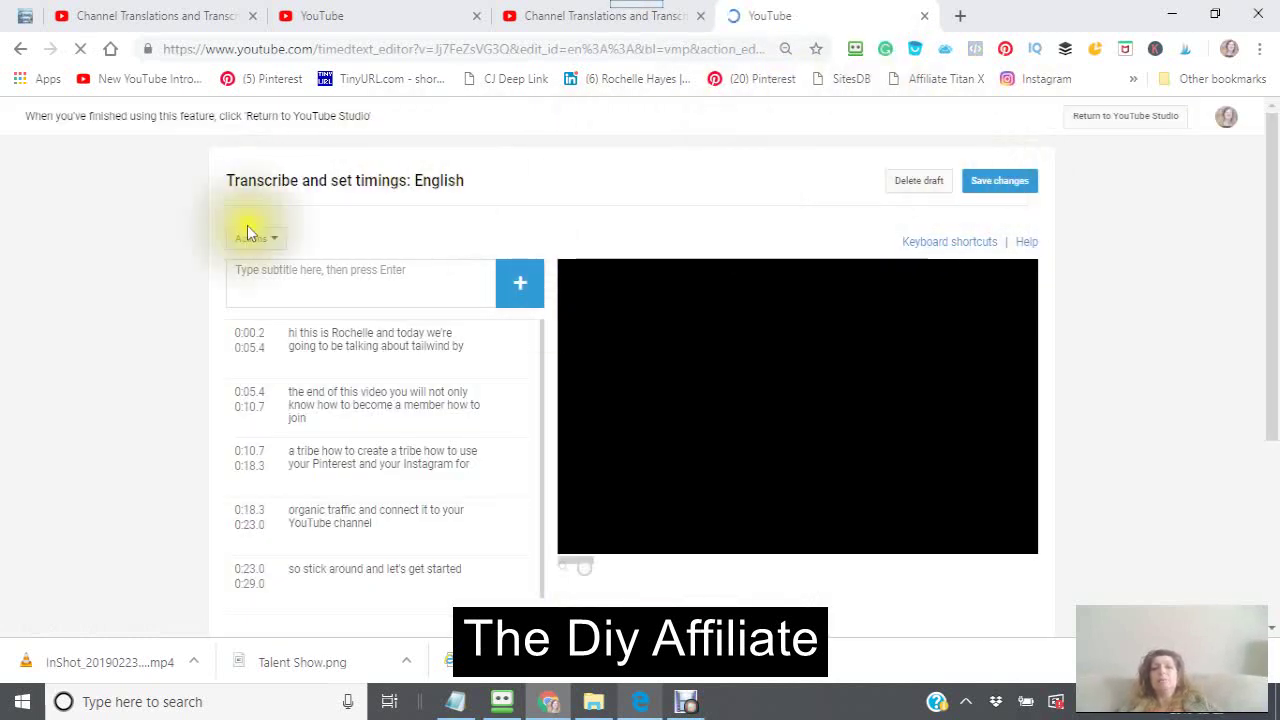
# - Choose Delete draft on the unpublished automatic-caption English draft
pyautogui.click(930, 188)
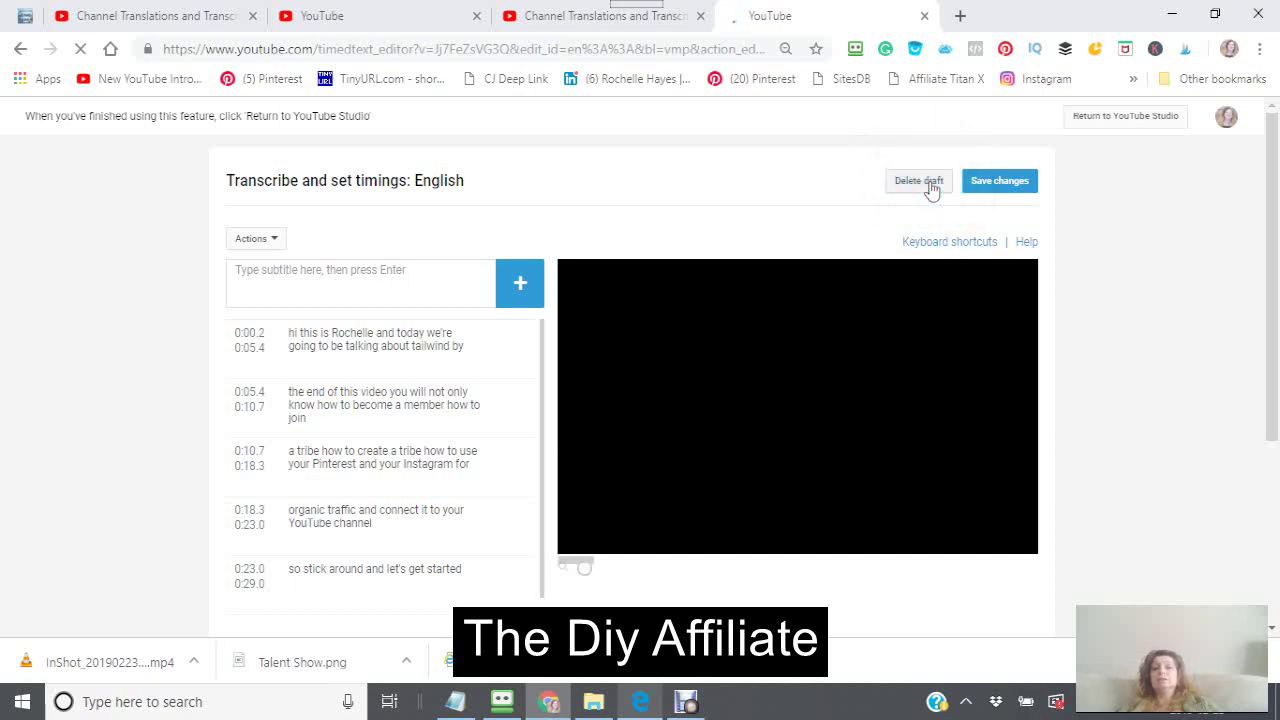
pyautogui.click(930, 188)
pyautogui.click(930, 188)
pyautogui.click(930, 188)
pyautogui.click(927, 188)
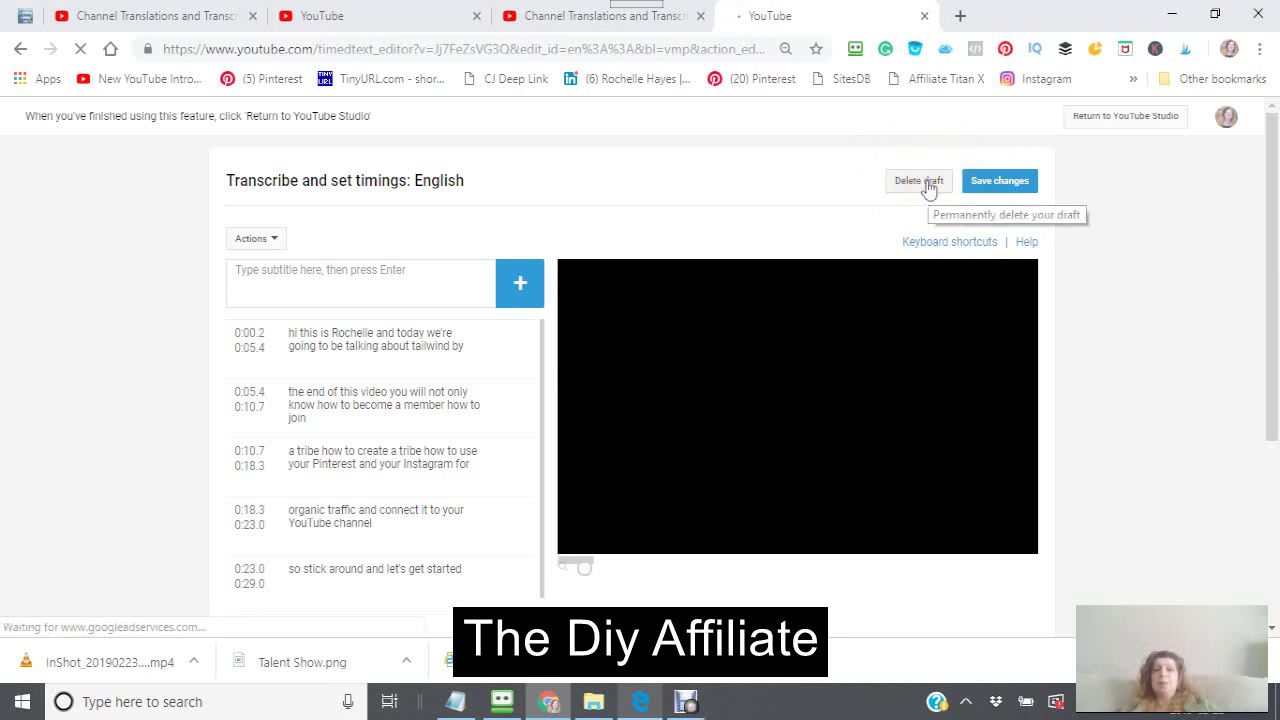
pyautogui.click(927, 188)
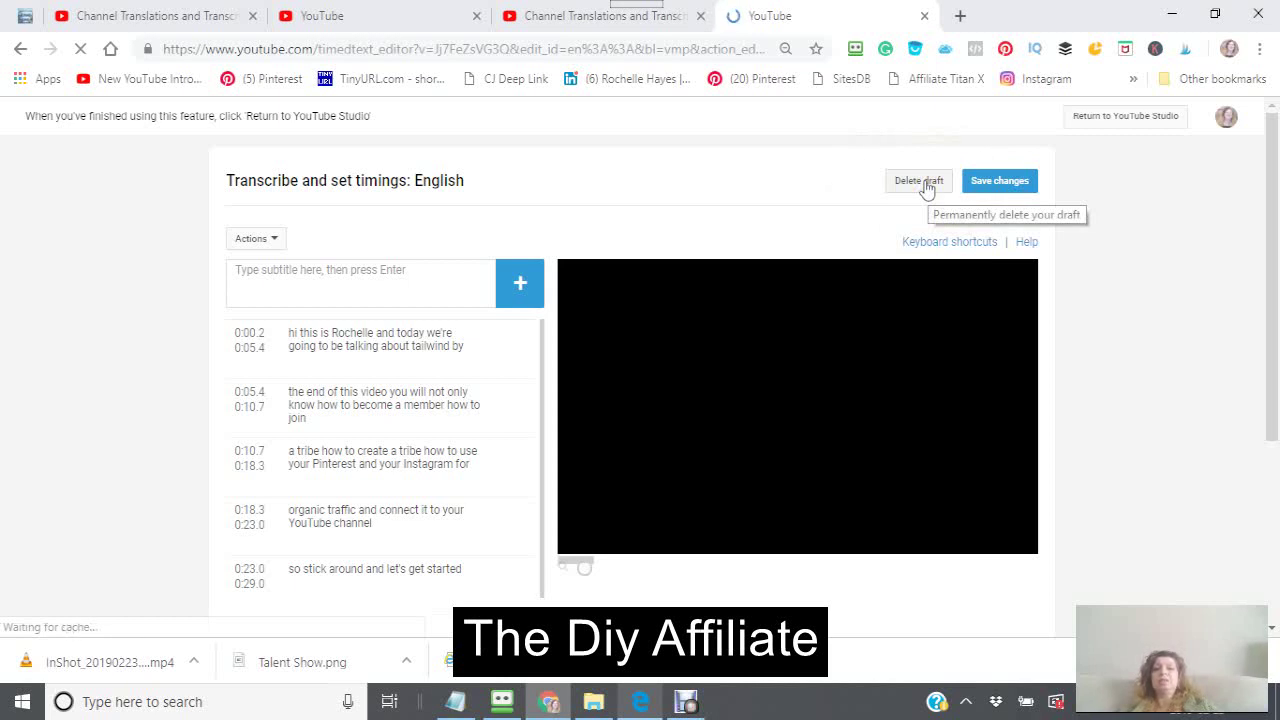
pyautogui.click(918, 192)
pyautogui.click(916, 193)
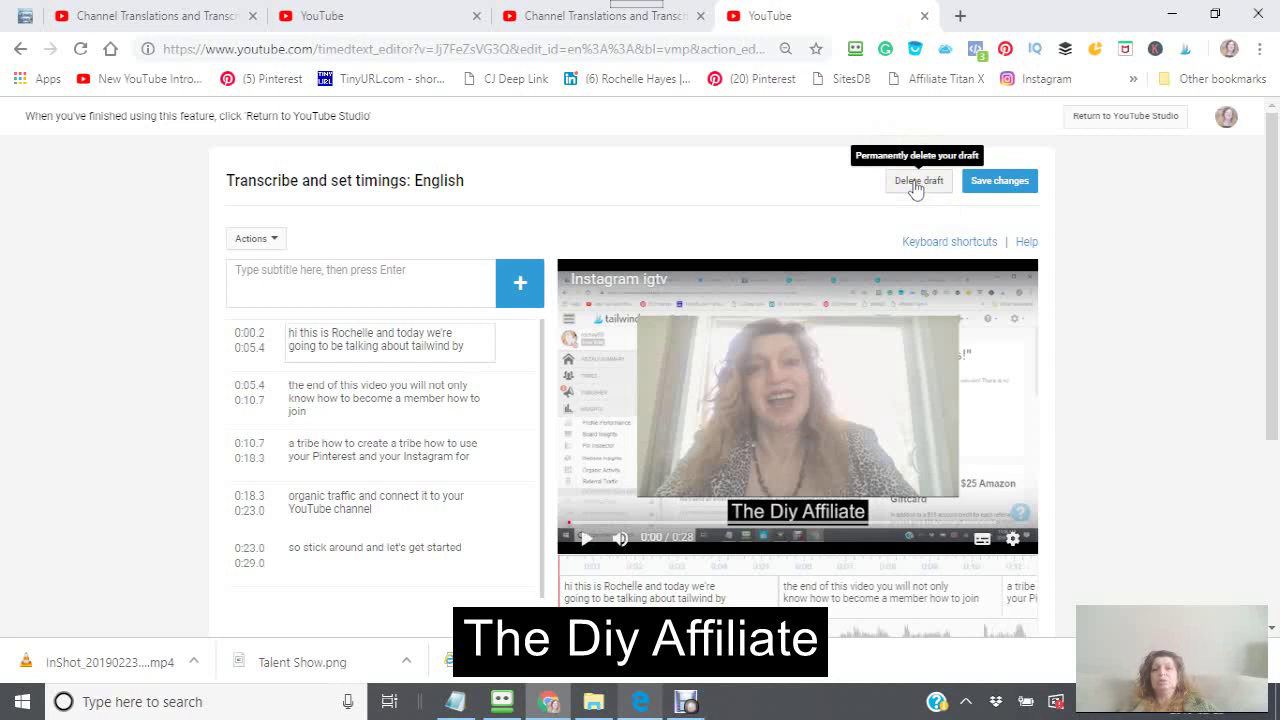
# - Confirm permanently deleting the caption draft with the red Delete draft button
pyautogui.click(912, 184)
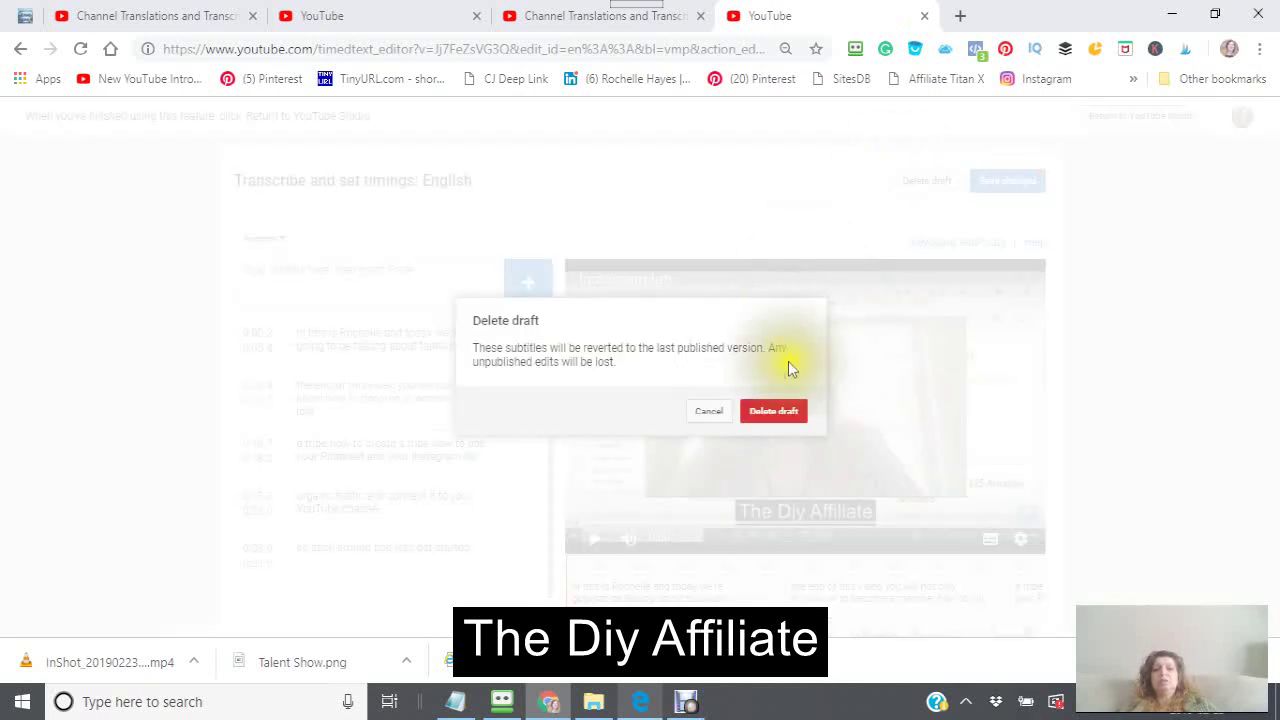
pyautogui.click(772, 413)
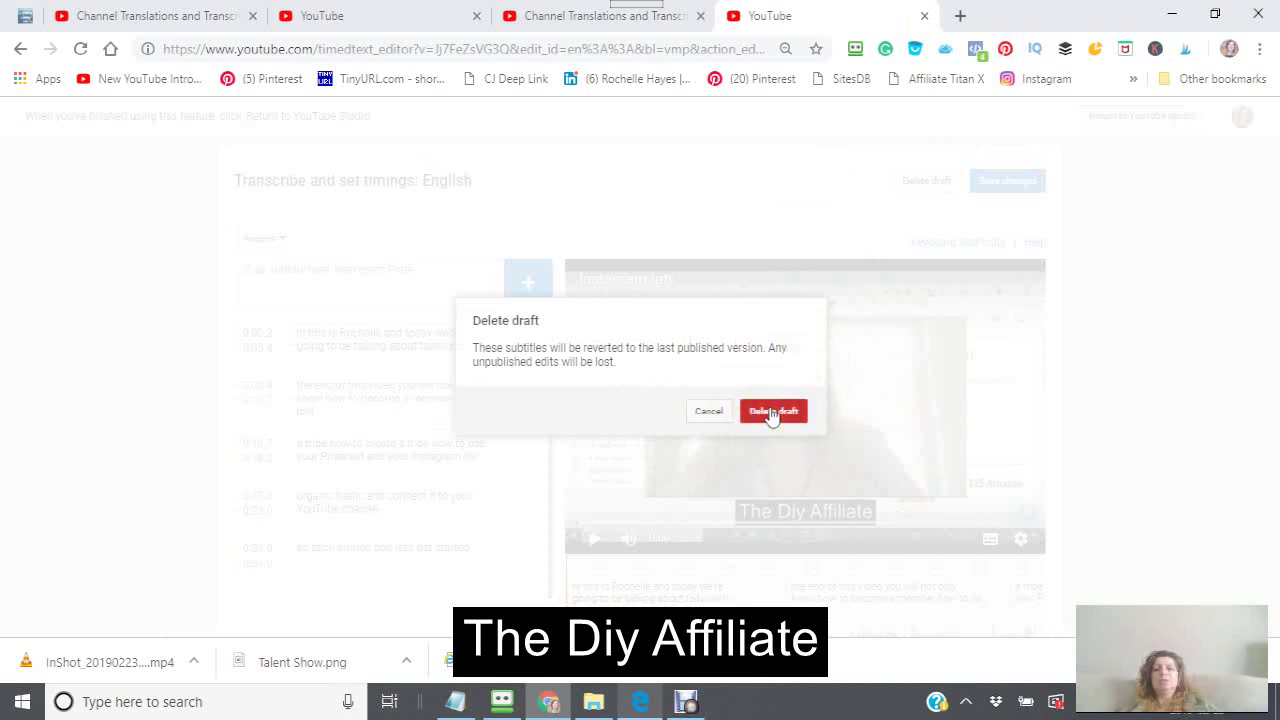
pyautogui.click(772, 413)
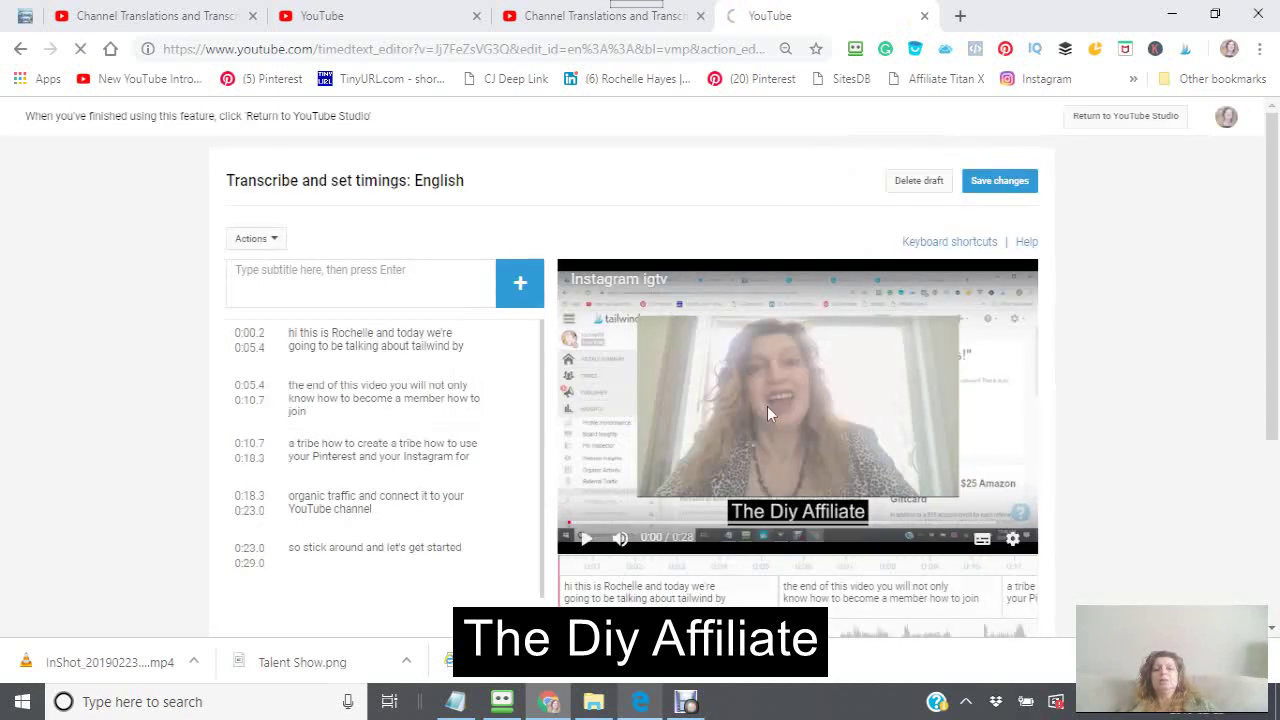
pyautogui.click(645, 290)
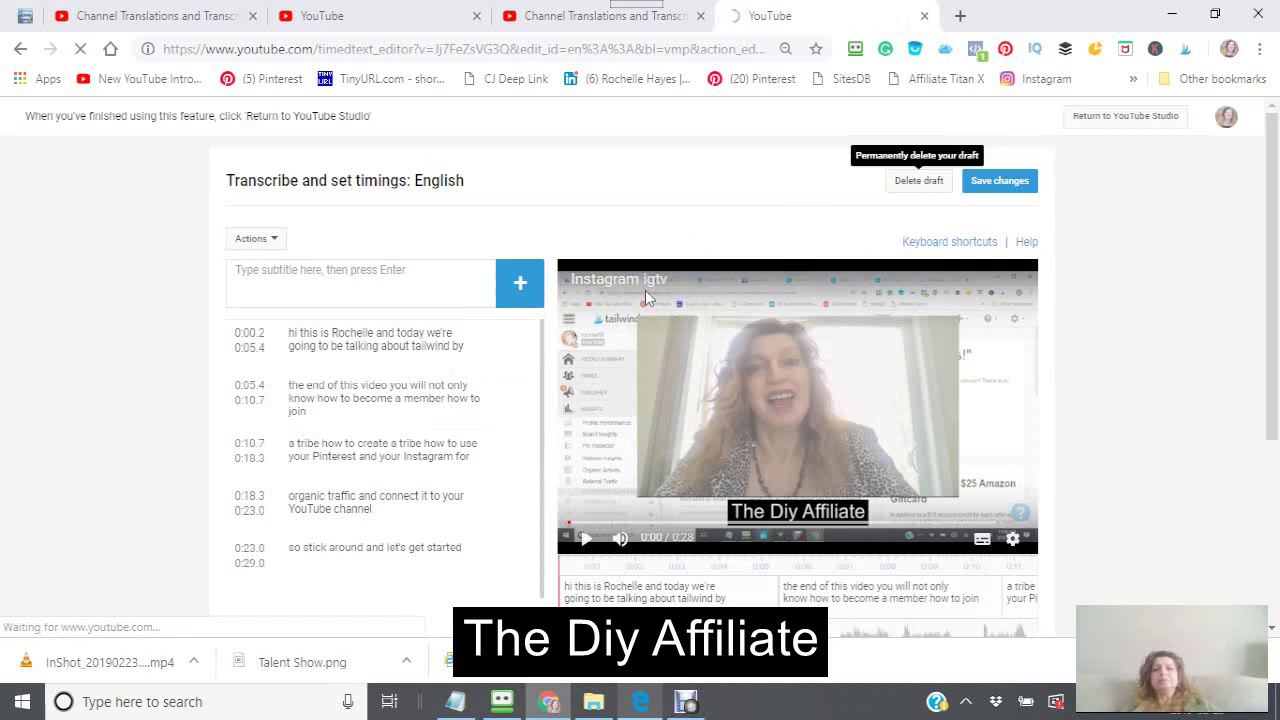
pyautogui.click(641, 281)
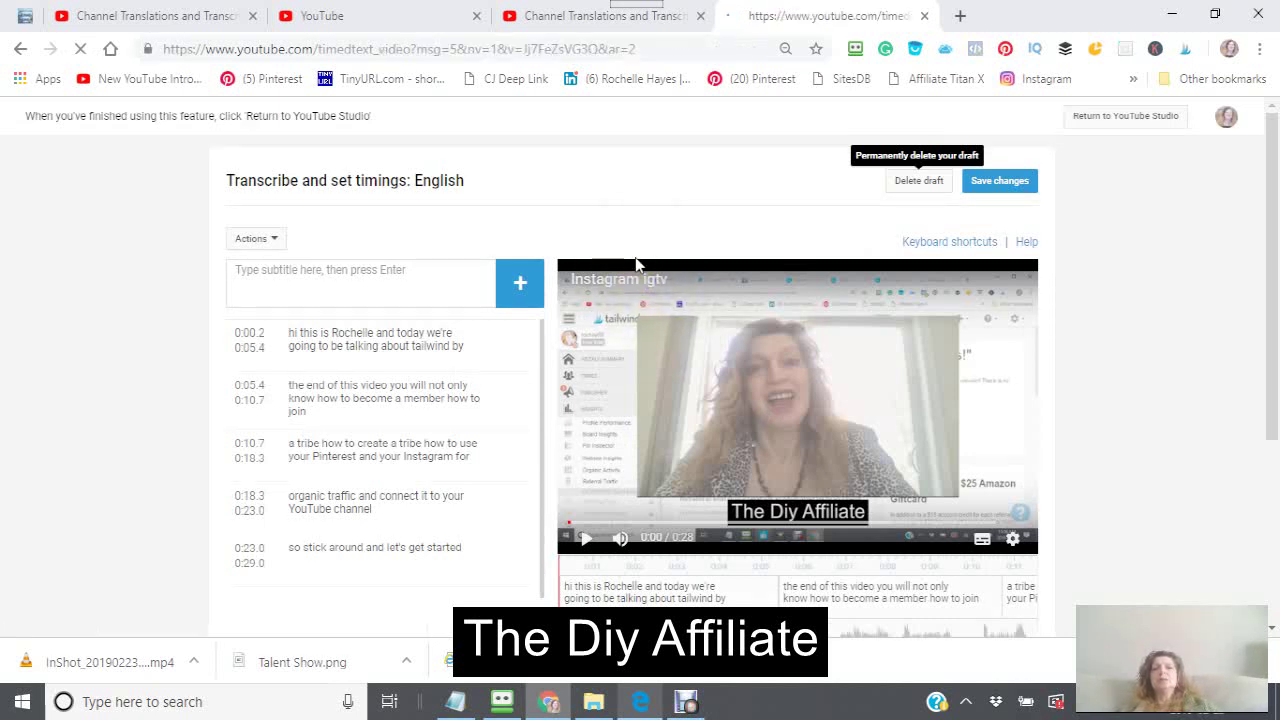
# - Reload the Manage subtitles page and verify only the English track remains published
pyautogui.click(634, 260)
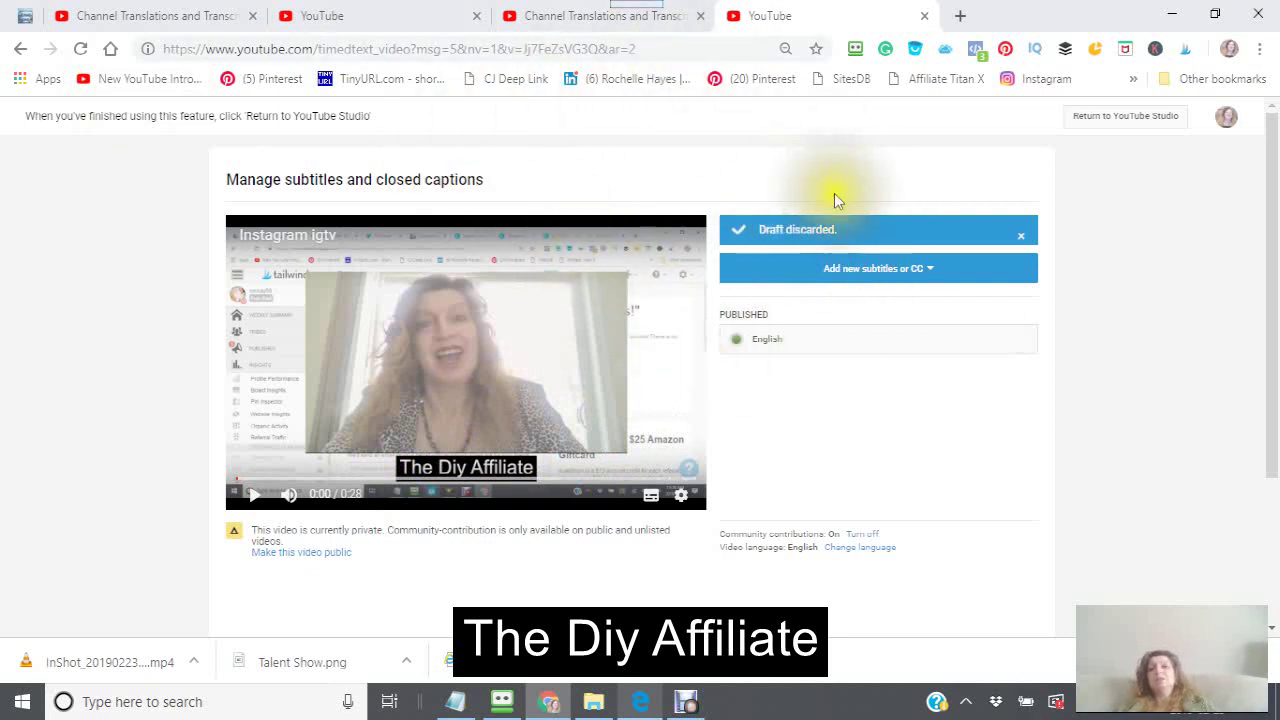
pyautogui.click(745, 361)
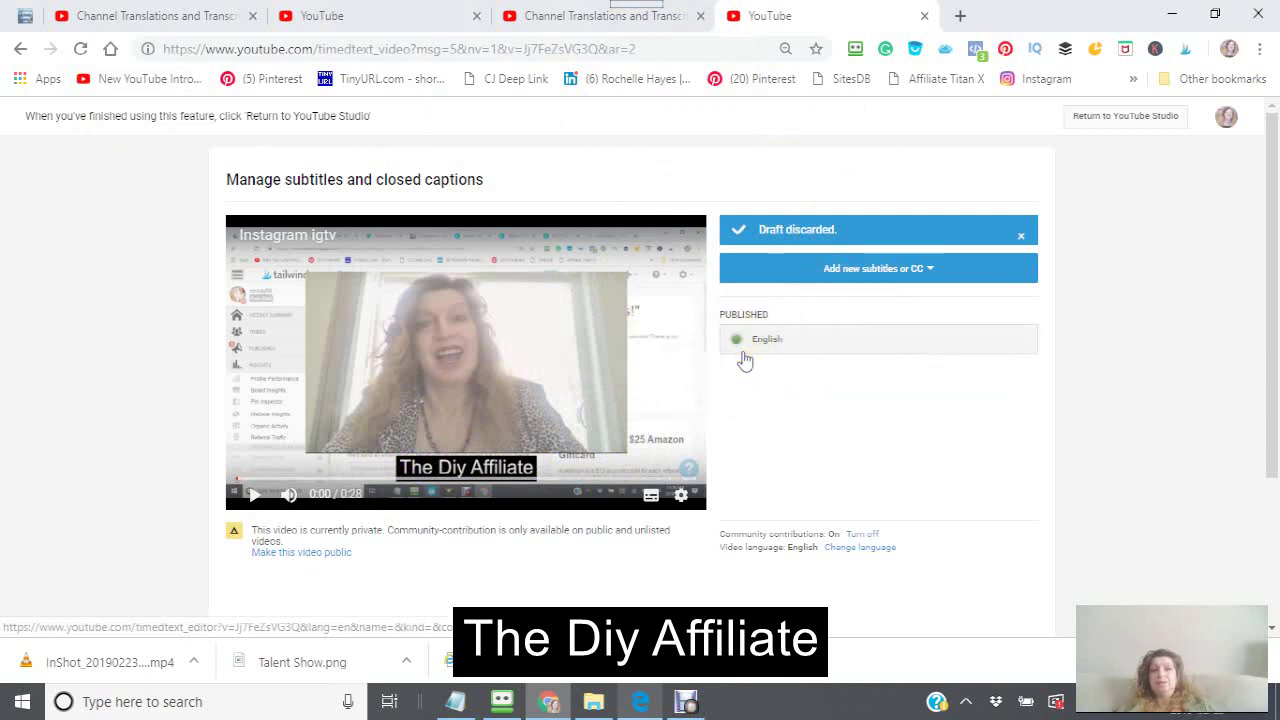